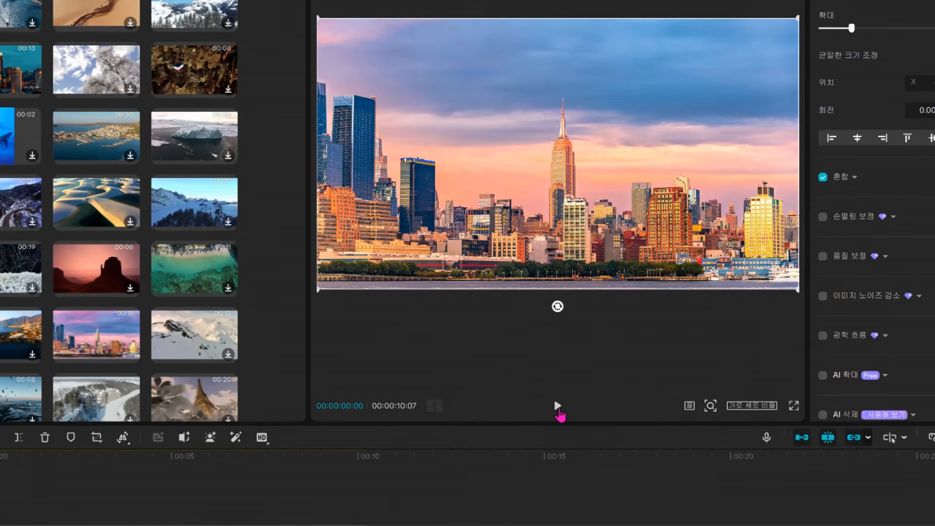
- Preview the skyline clip, then add a keyframe for all transform properties at its very start
{"action": "left_click", "coordinate": [558, 407]}
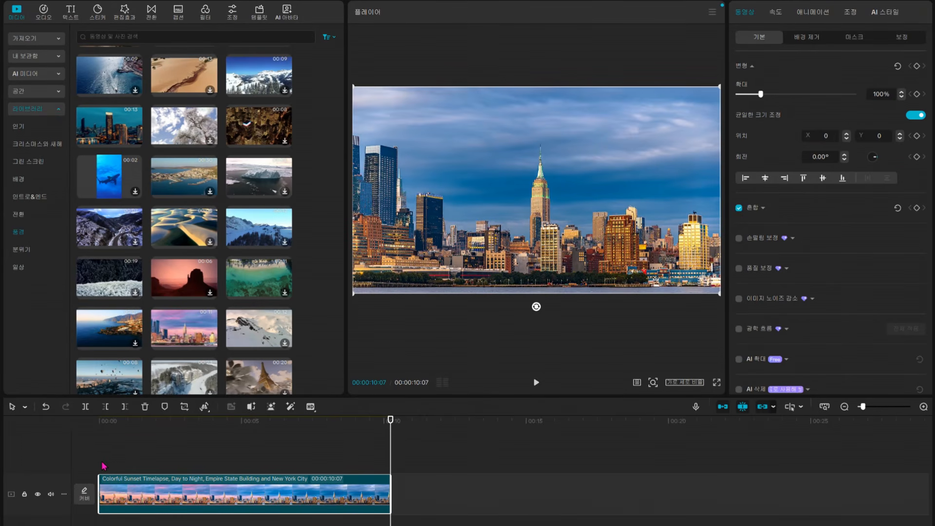
{"action": "left_click", "coordinate": [104, 469]}
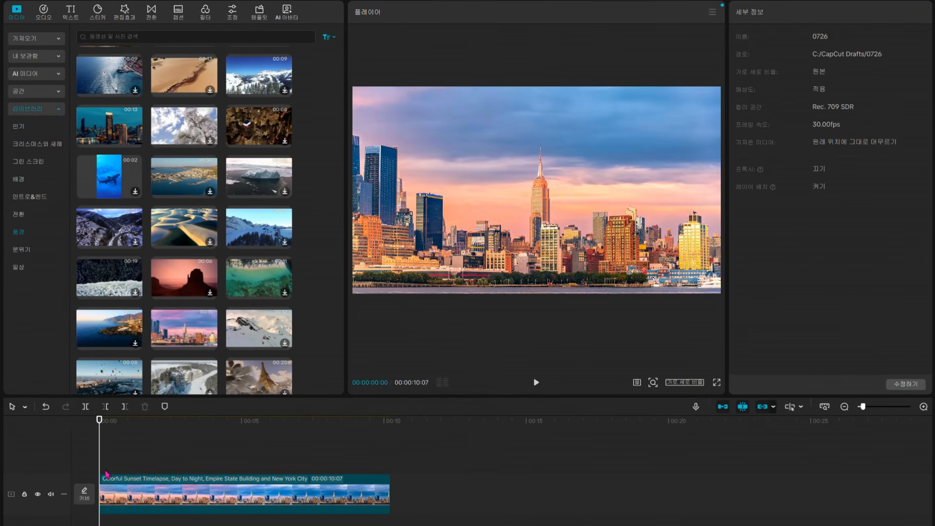
{"action": "left_click", "coordinate": [122, 487]}
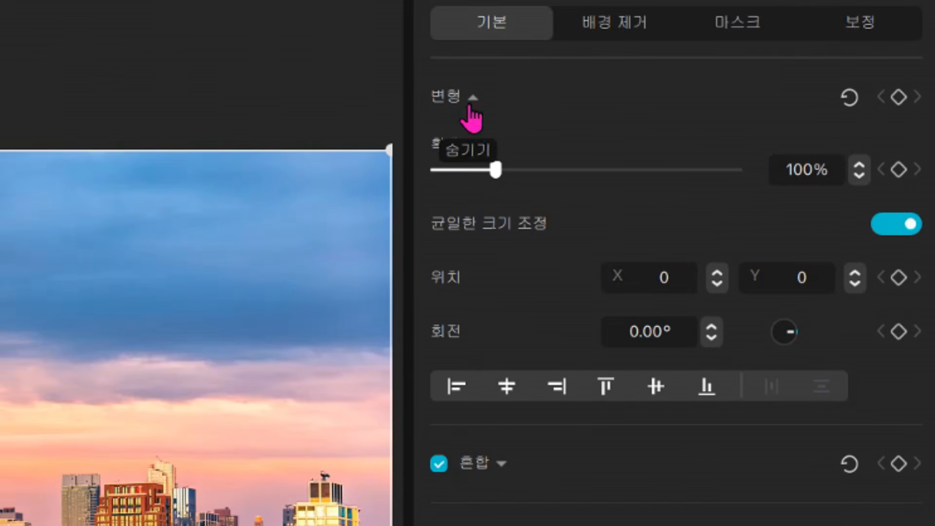
{"action": "left_click", "coordinate": [899, 99]}
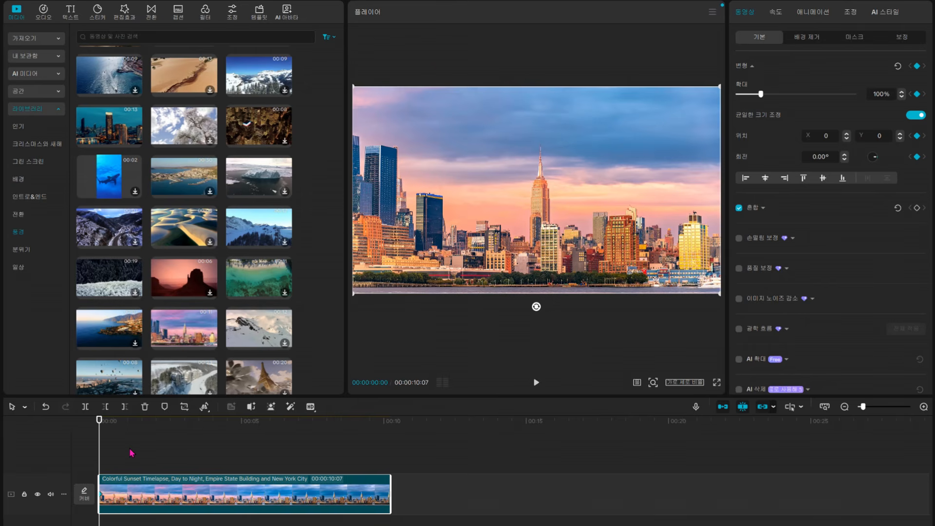
- At about 00:00:02:25, enlarge the clip to about 147%, shift it to about X -115, Y 72, and keyframe all transform properties
{"action": "left_click_drag", "start_coordinate": [104, 456], "coordinate": [180, 458]}
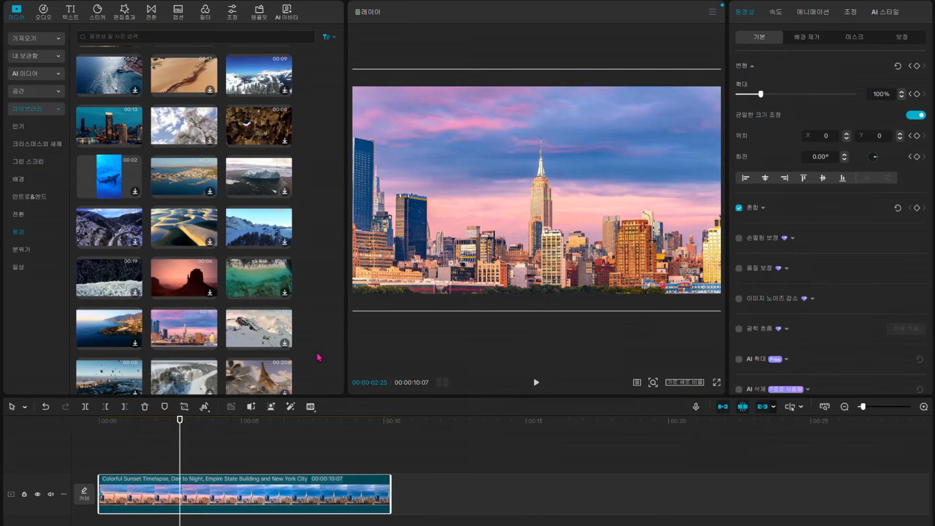
{"action": "left_click_drag", "start_coordinate": [286, 390], "coordinate": [262, 423]}
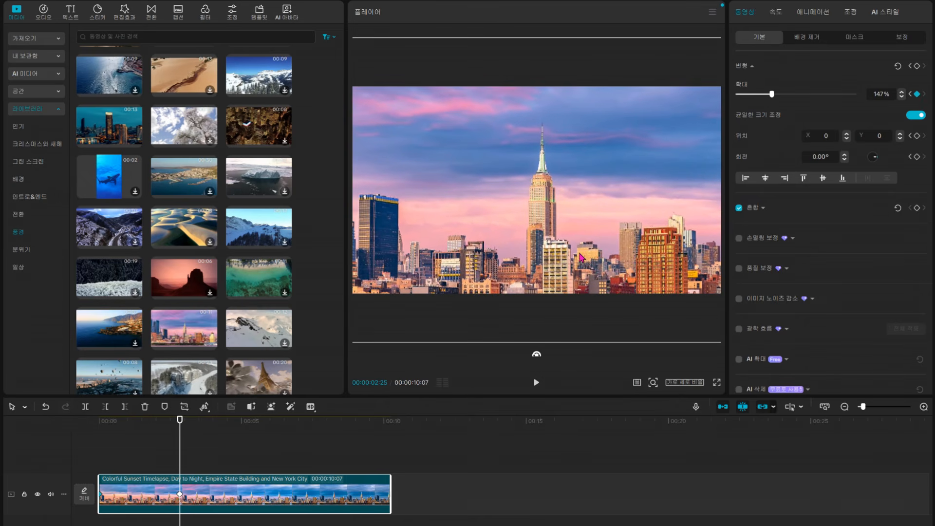
{"action": "left_click_drag", "start_coordinate": [579, 257], "coordinate": [569, 252]}
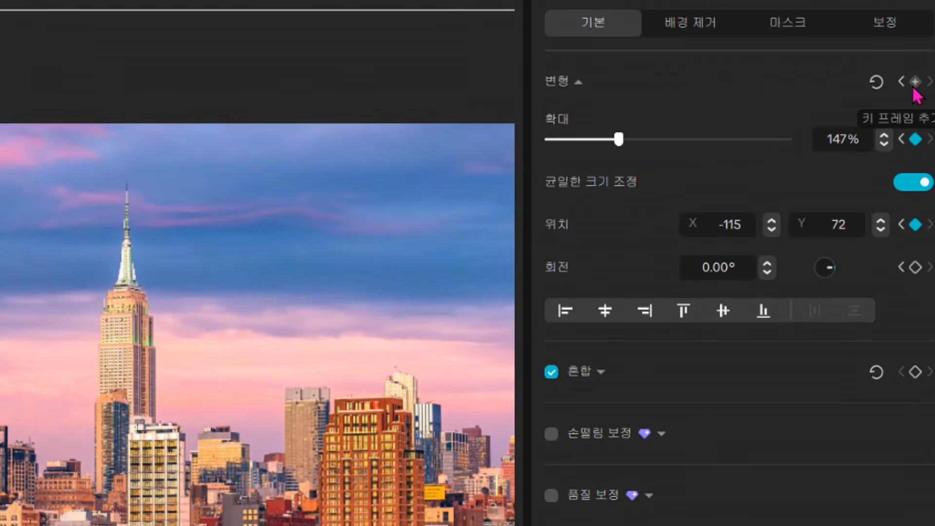
{"action": "left_click", "coordinate": [915, 82]}
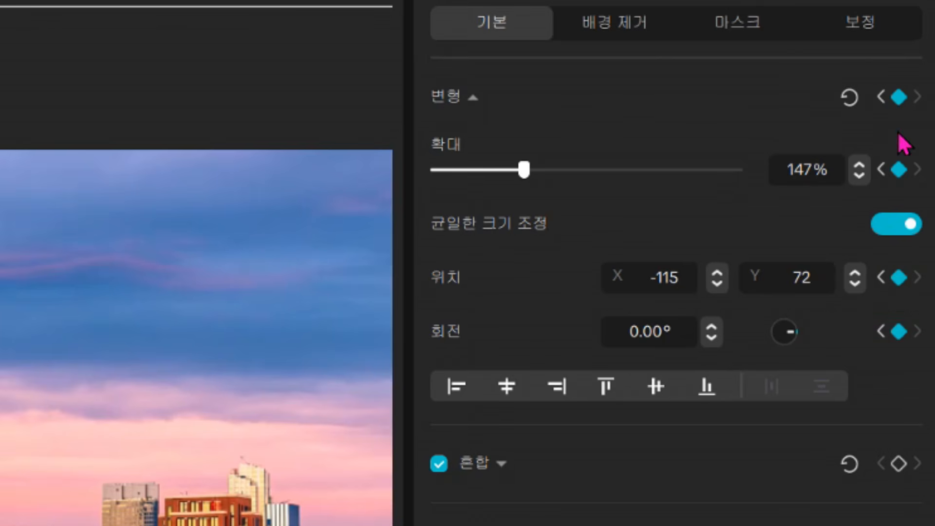
- Remove the combined transform keyframe at the second point and add separate keyframes for scale and position
{"action": "left_click", "coordinate": [899, 111]}
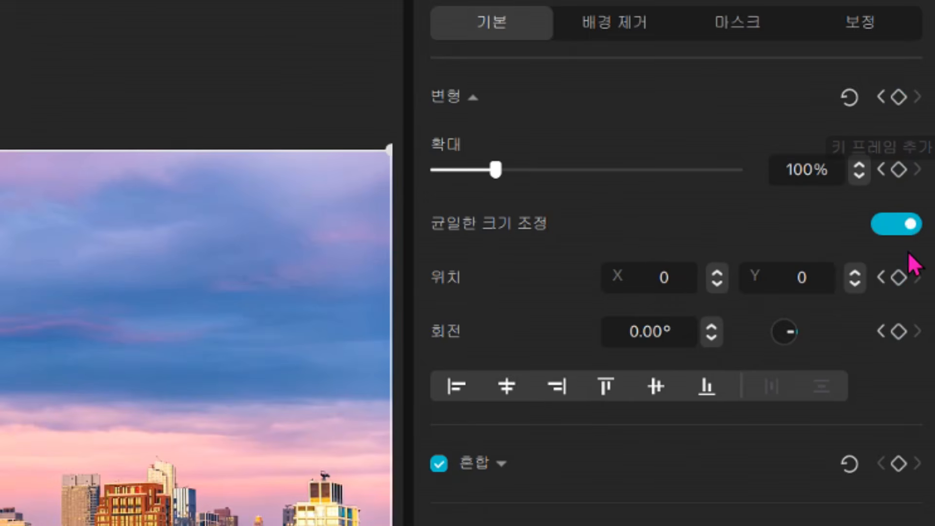
{"action": "left_click", "coordinate": [898, 177]}
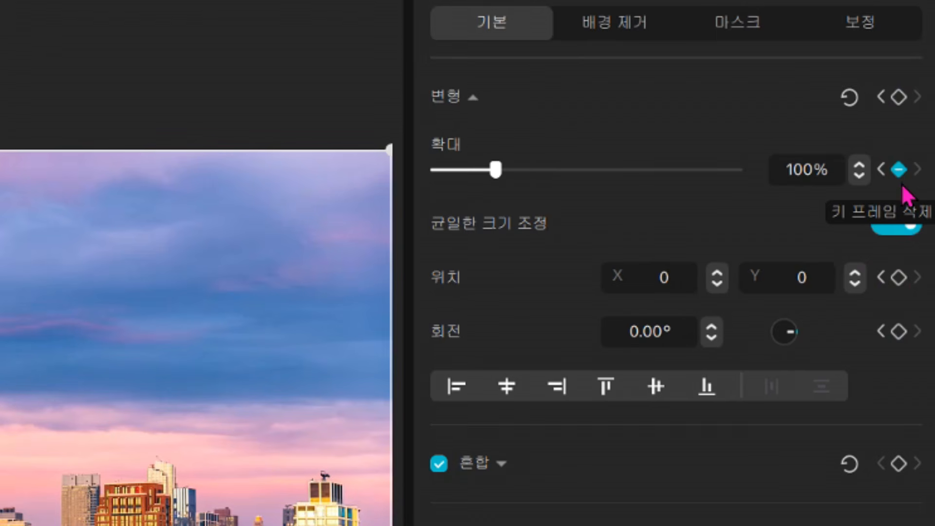
{"action": "left_click", "coordinate": [898, 279]}
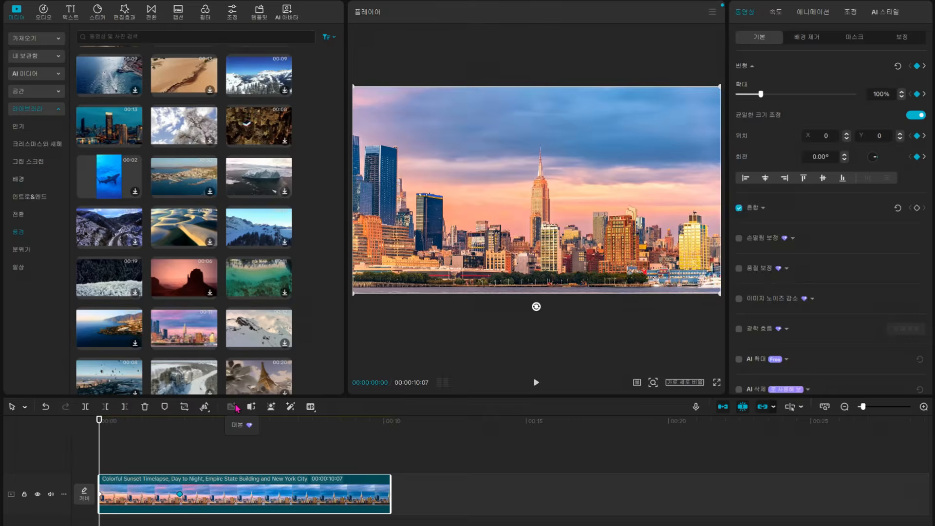
- At about 00:00:04:27, move the clip to about X 1064, Y -34, keyframe all transform properties, and play the animation from the start
{"action": "left_click", "coordinate": [536, 383]}
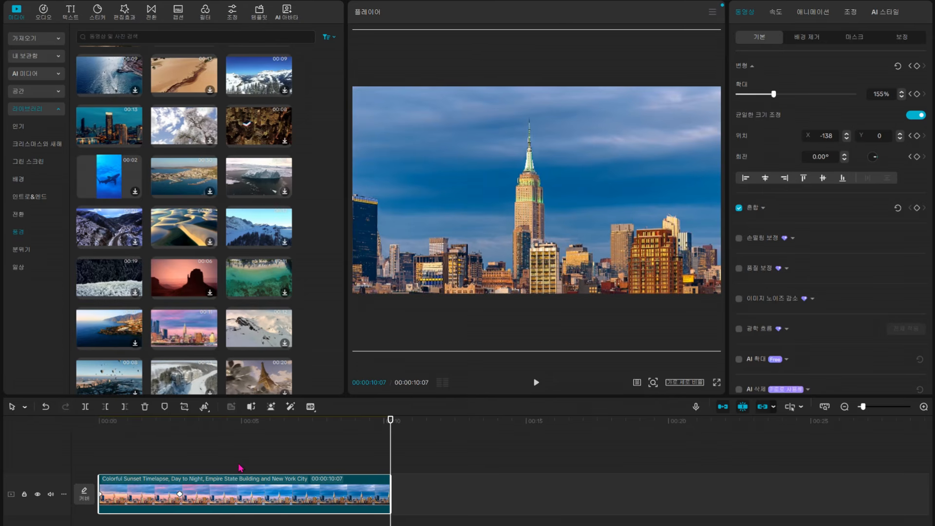
{"action": "left_click", "coordinate": [239, 468]}
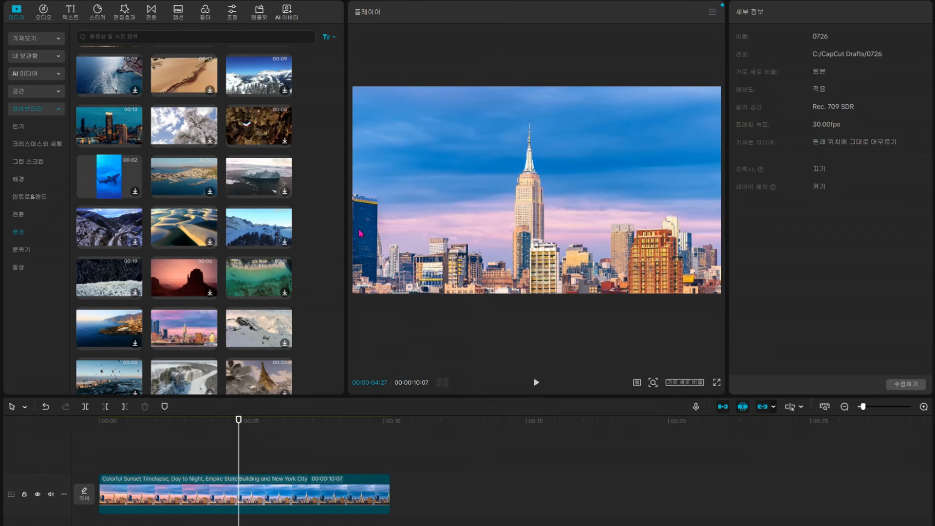
{"action": "left_click", "coordinate": [425, 235]}
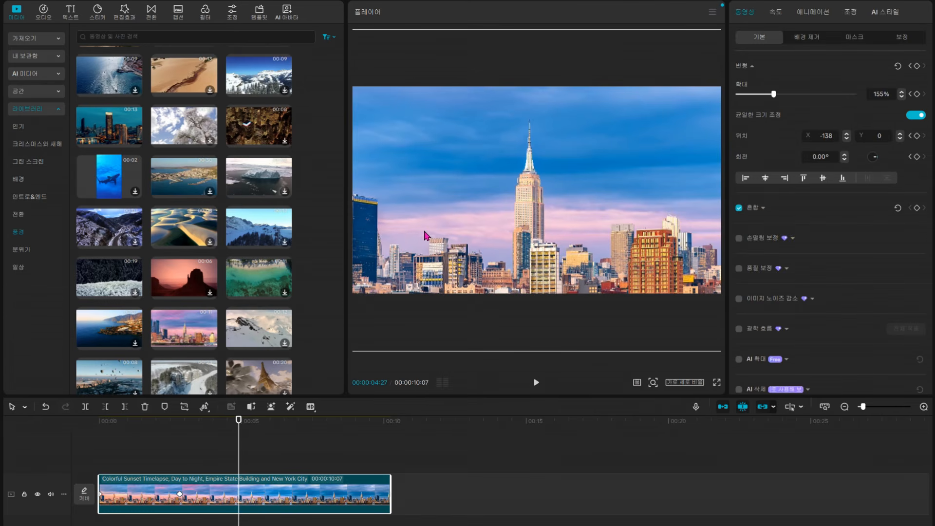
{"action": "left_click_drag", "start_coordinate": [424, 232], "coordinate": [535, 239]}
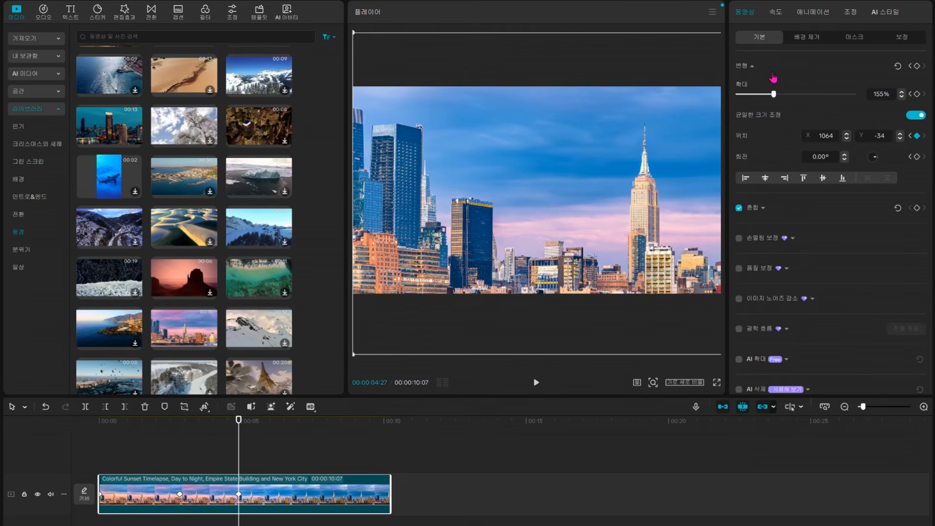
{"action": "left_click", "coordinate": [917, 66]}
{"action": "left_click", "coordinate": [103, 459]}
{"action": "key", "text": "space"}
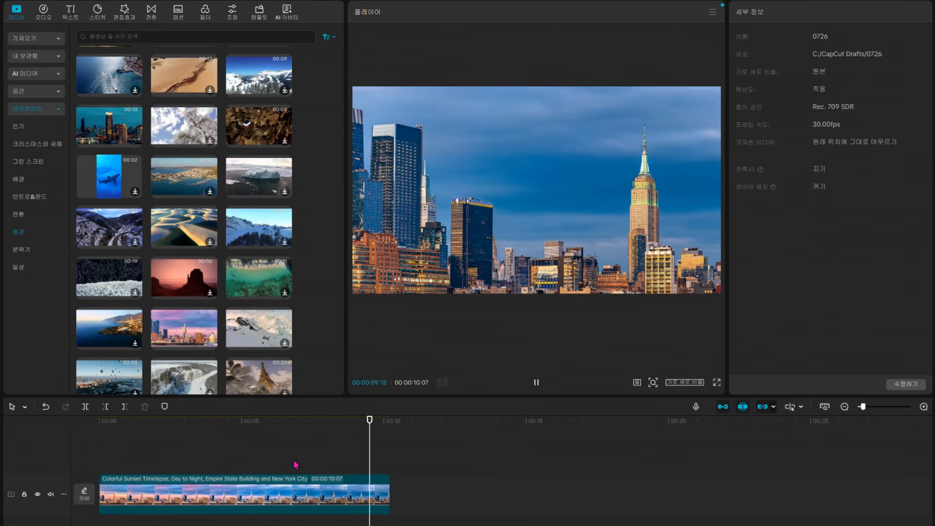
- Move the clip's last keyframe closer to the middle one, at about 00:00:03:18, and preview the movement between them
{"action": "left_click", "coordinate": [314, 498]}
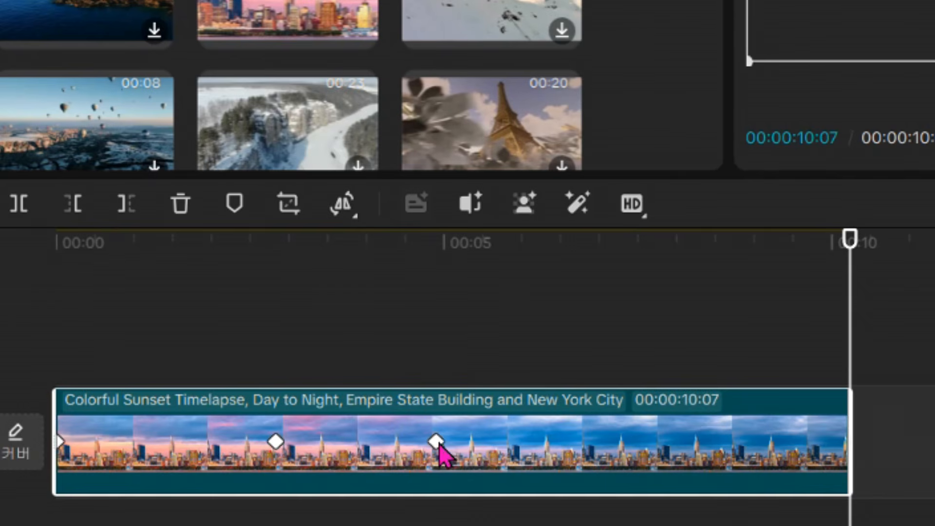
{"action": "left_click", "coordinate": [438, 443]}
{"action": "left_click_drag", "start_coordinate": [438, 443], "coordinate": [376, 455]}
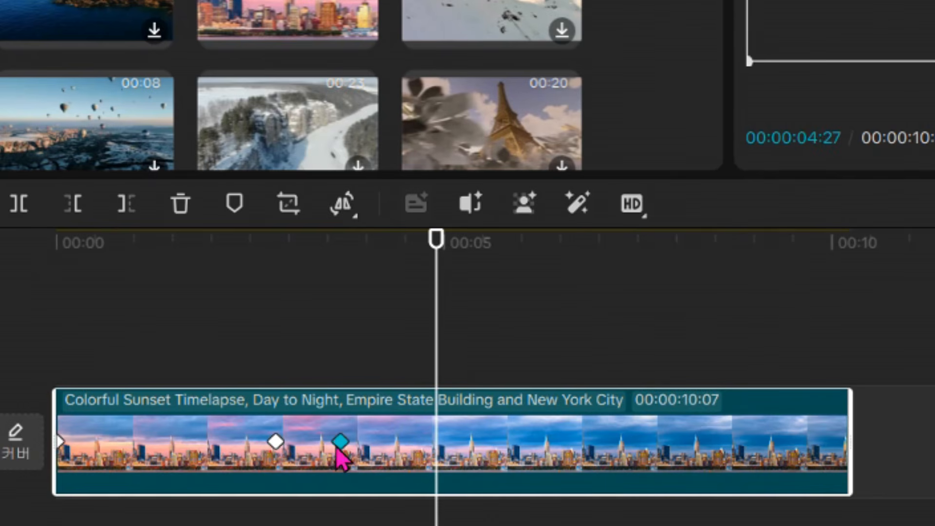
{"action": "left_click_drag", "start_coordinate": [341, 444], "coordinate": [467, 458]}
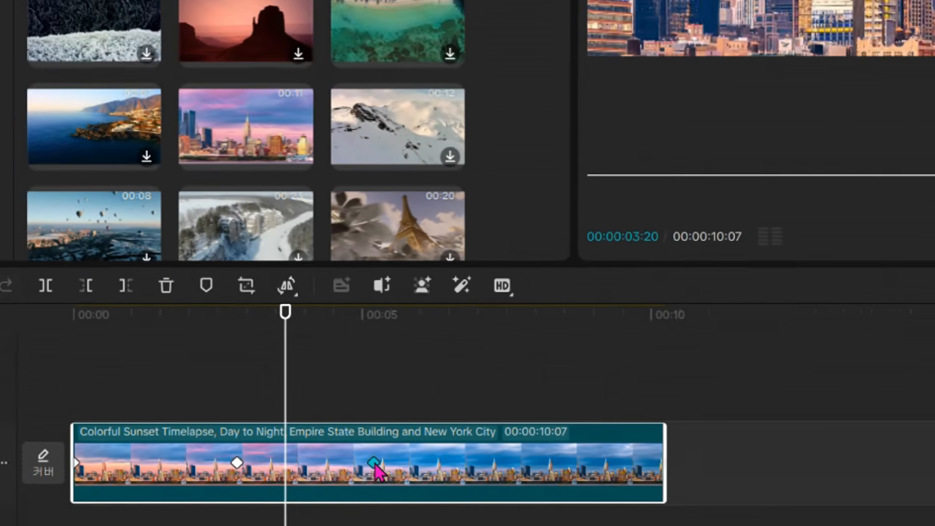
{"action": "left_click_drag", "start_coordinate": [374, 464], "coordinate": [285, 466]}
{"action": "left_click_drag", "start_coordinate": [204, 499], "coordinate": [204, 500]}
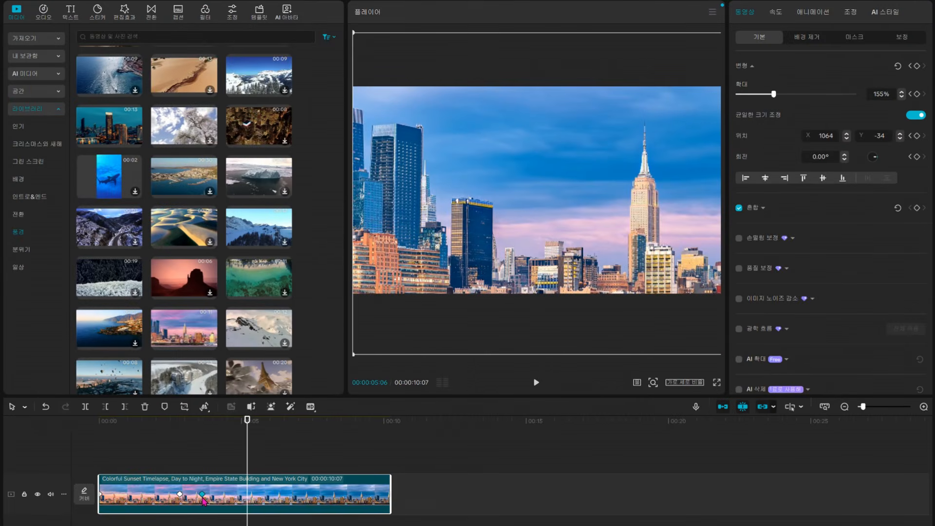
{"action": "left_click", "coordinate": [152, 467]}
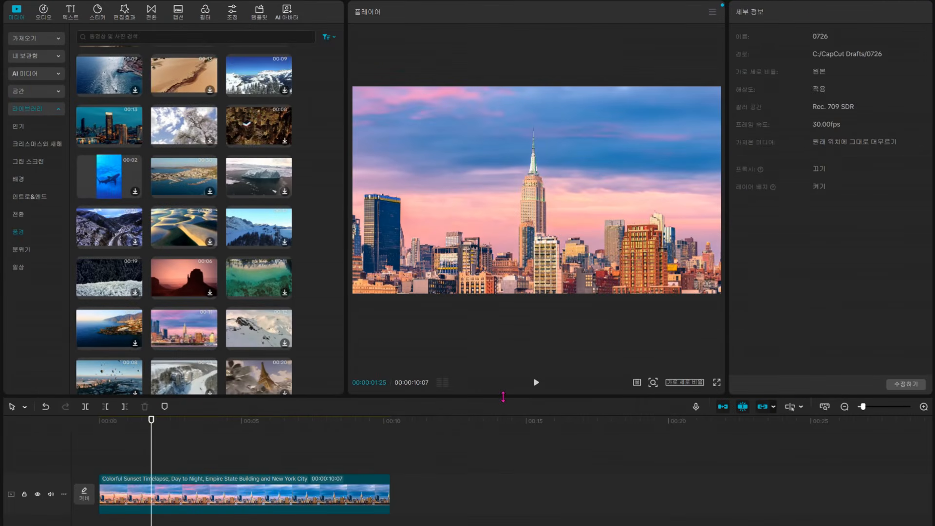
{"action": "key", "text": "space"}
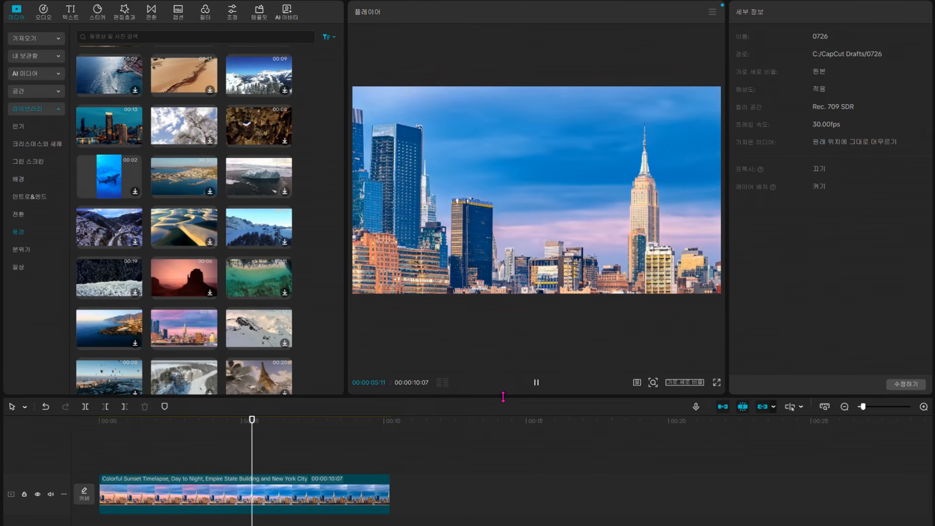
- Move the clip's last keyframe away from the middle one, to about the six-second mark, and preview the movement
{"action": "left_click", "coordinate": [301, 501]}
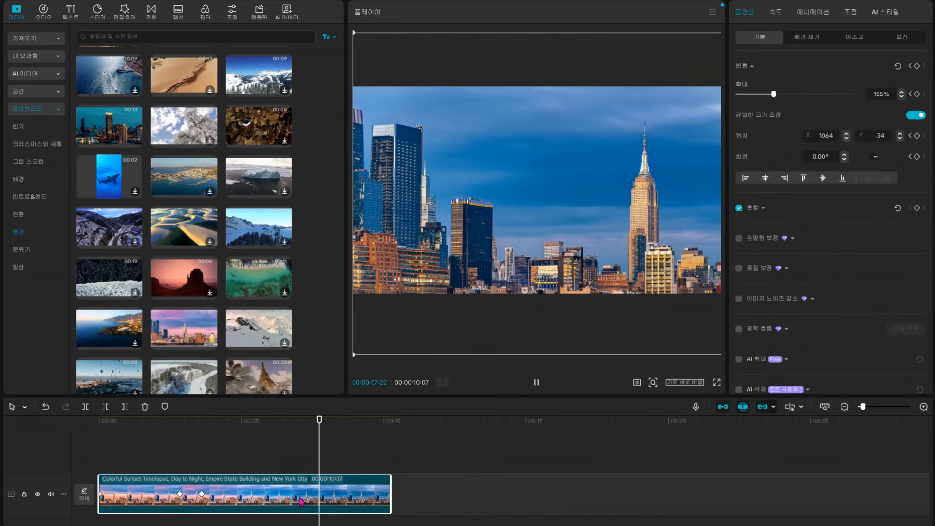
{"action": "left_click", "coordinate": [202, 495]}
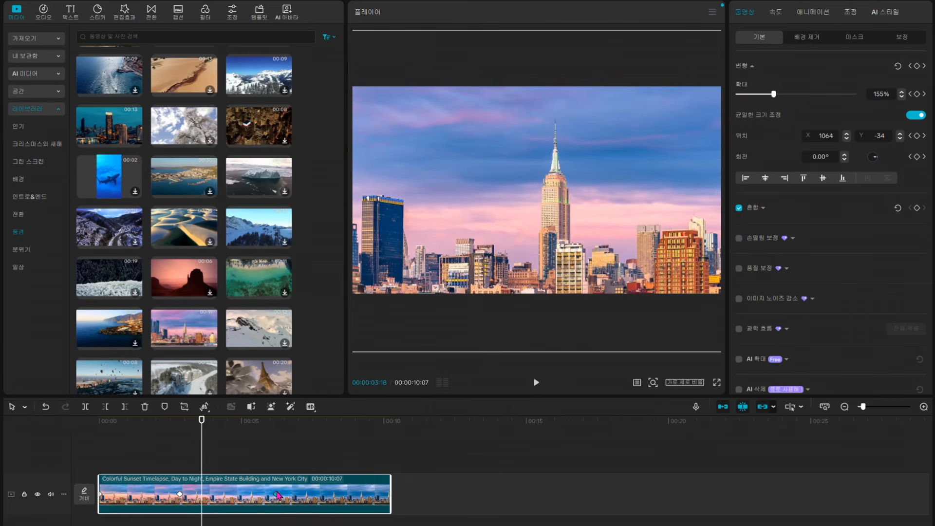
{"action": "left_click", "coordinate": [277, 495]}
{"action": "left_click", "coordinate": [161, 461]}
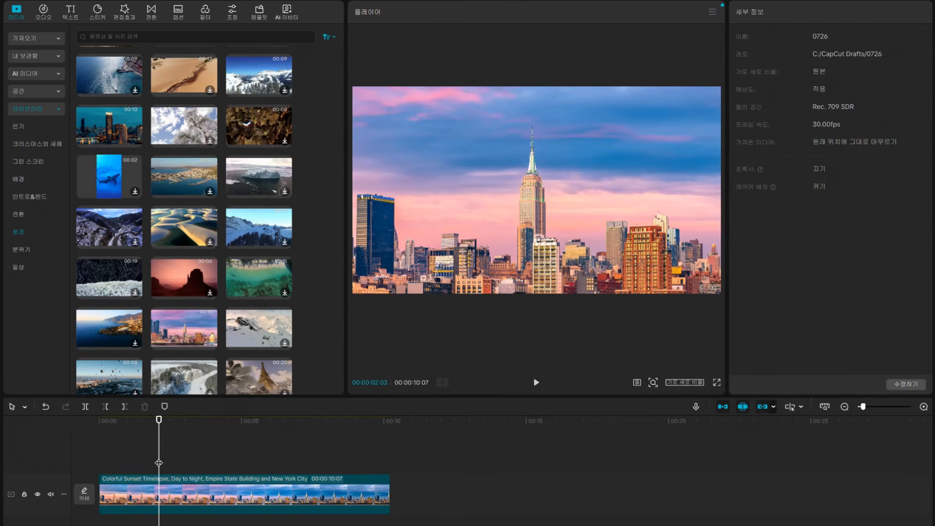
{"action": "left_click", "coordinate": [537, 385]}
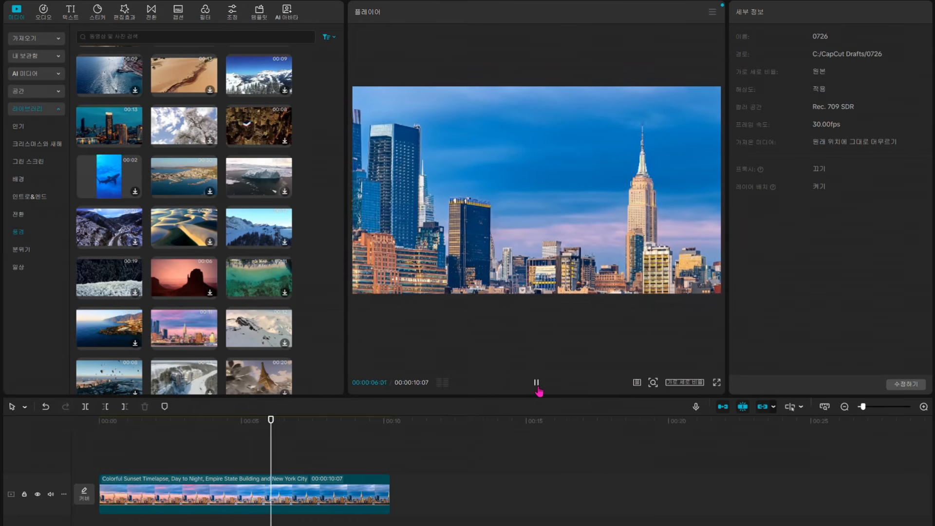
{"action": "left_click", "coordinate": [538, 385]}
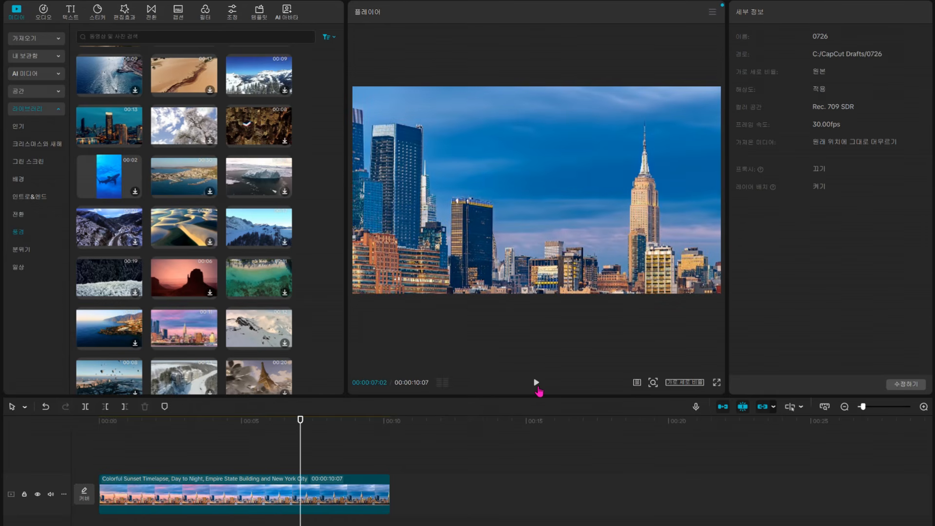
- Add a keyframe for all transform properties near the end of the clip, at about 00:00:10:03
{"action": "left_click", "coordinate": [387, 462]}
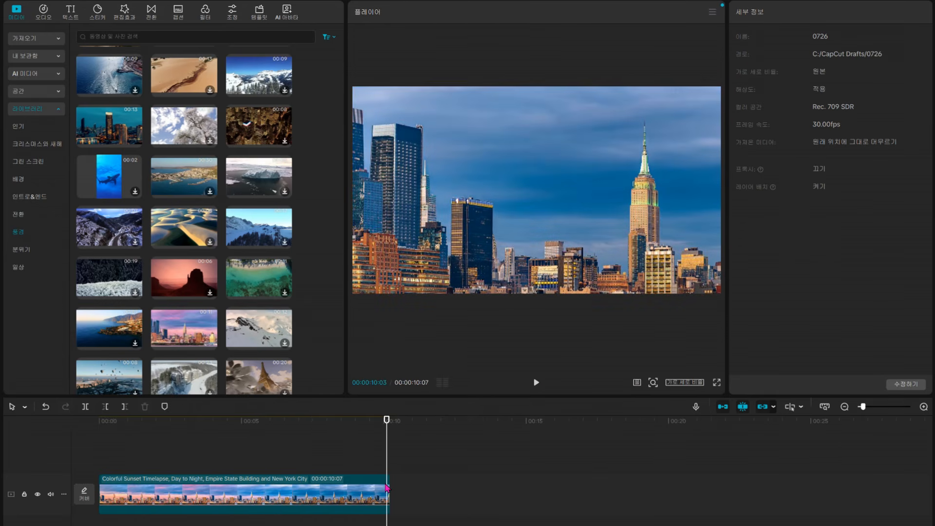
{"action": "left_click", "coordinate": [388, 488]}
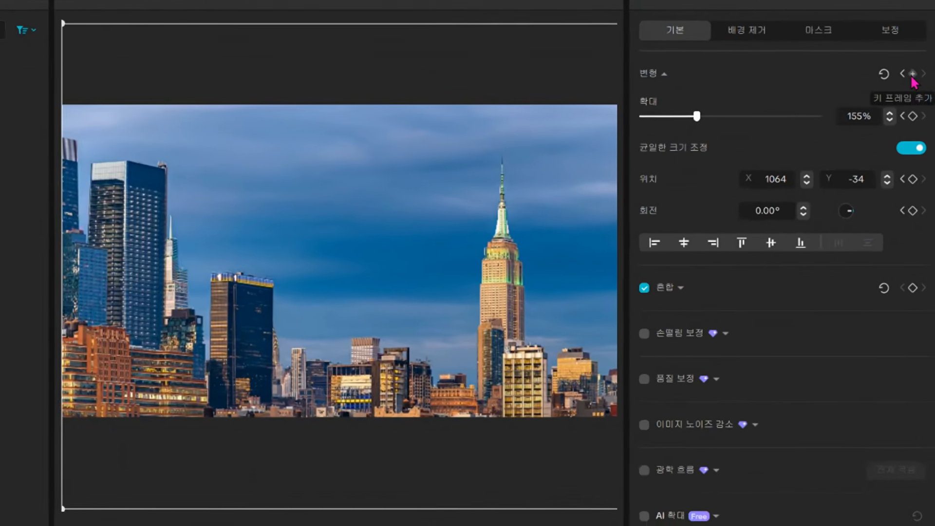
{"action": "left_click", "coordinate": [917, 67]}
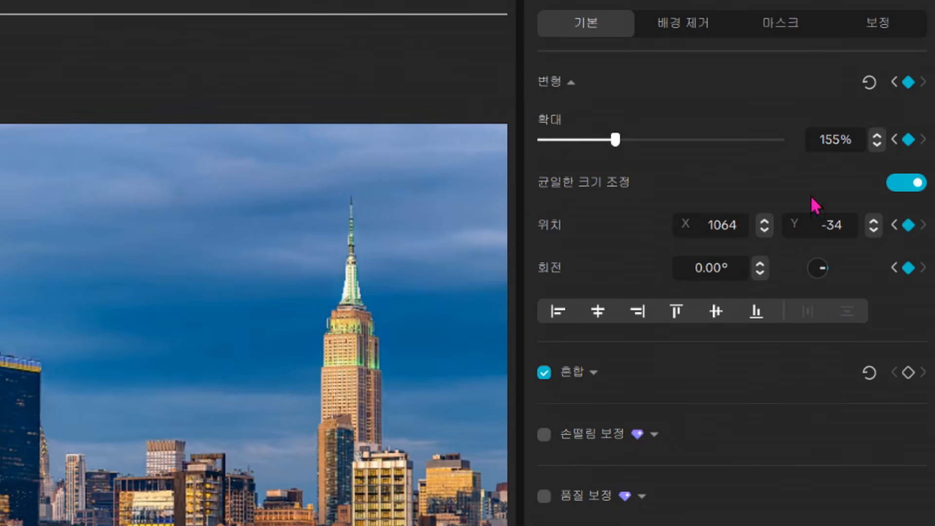
- Set the clip's scale to 100% and its position to X 0, Y 0 at the end keyframe
{"action": "left_click", "coordinate": [846, 141]}
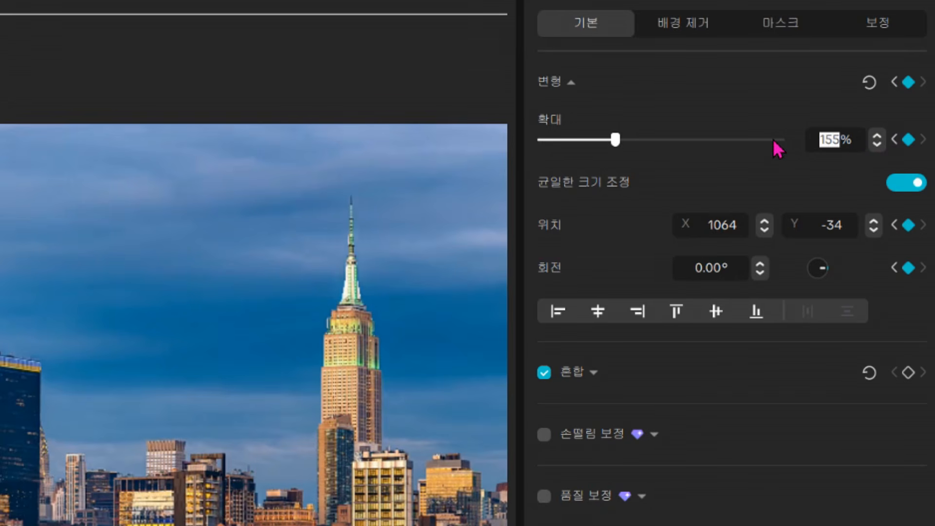
{"action": "type", "text": "100"}
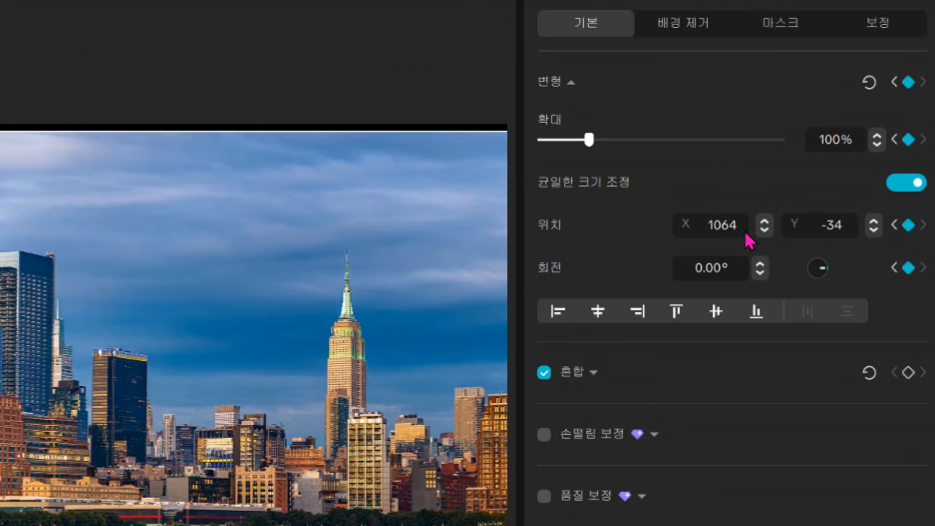
{"action": "left_click_drag", "start_coordinate": [741, 224], "coordinate": [683, 243]}
{"action": "type", "text": "0"}
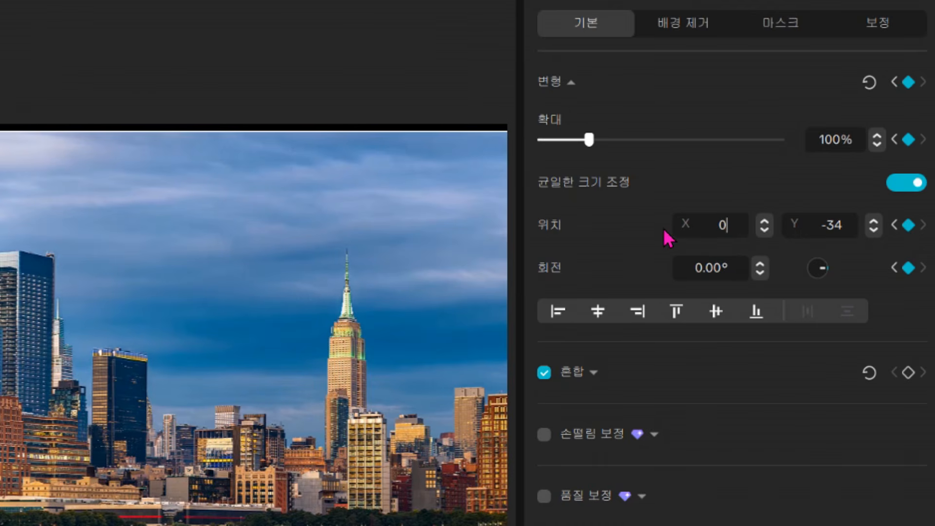
{"action": "left_click_drag", "start_coordinate": [850, 230], "coordinate": [787, 244]}
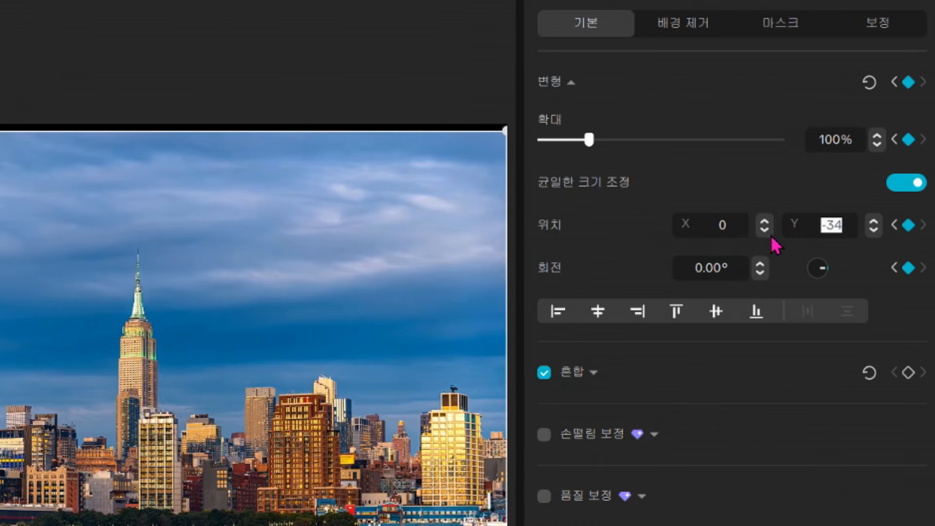
{"action": "type", "text": "0"}
{"action": "key", "text": "Return"}
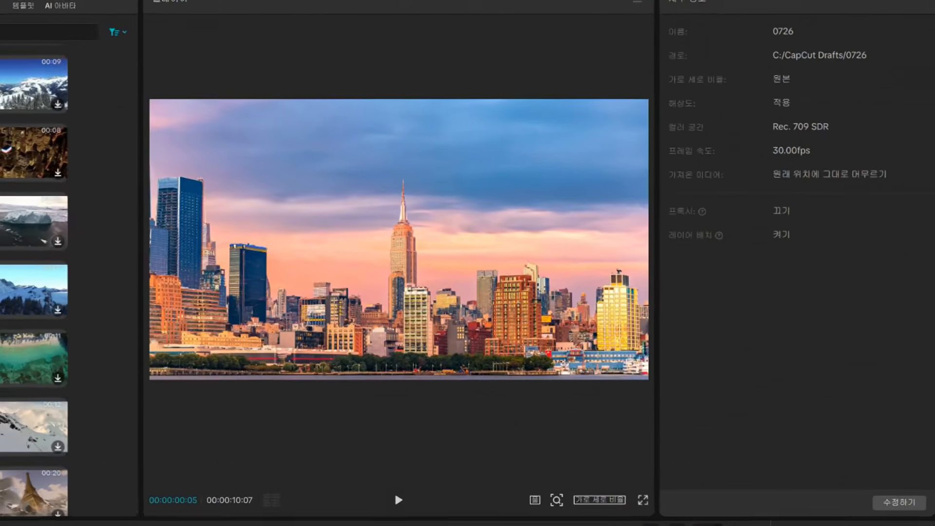
- Play back the skyline clip to its end to check the keyframe animation
{"action": "key", "text": "space"}
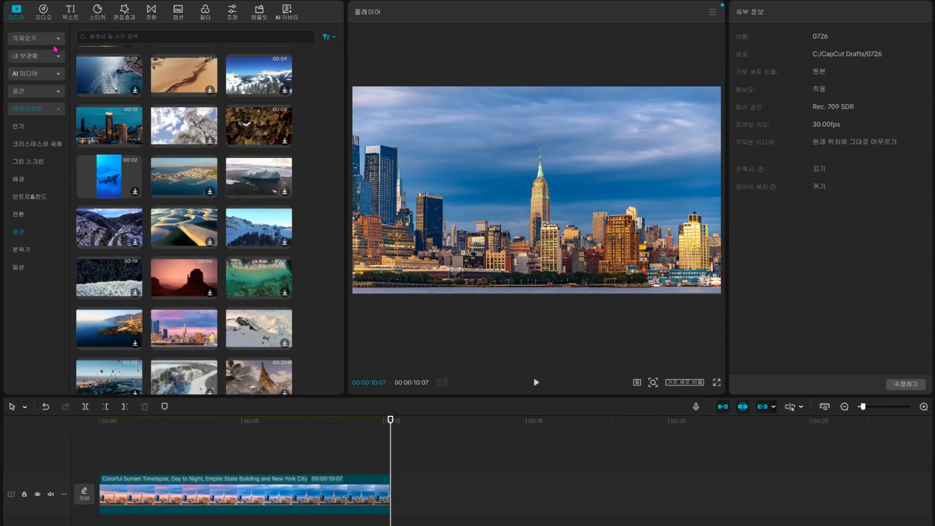
- Add a default text at the start of the timeline and stretch it to the full length of the skyline clip
{"action": "left_click", "coordinate": [63, 18]}
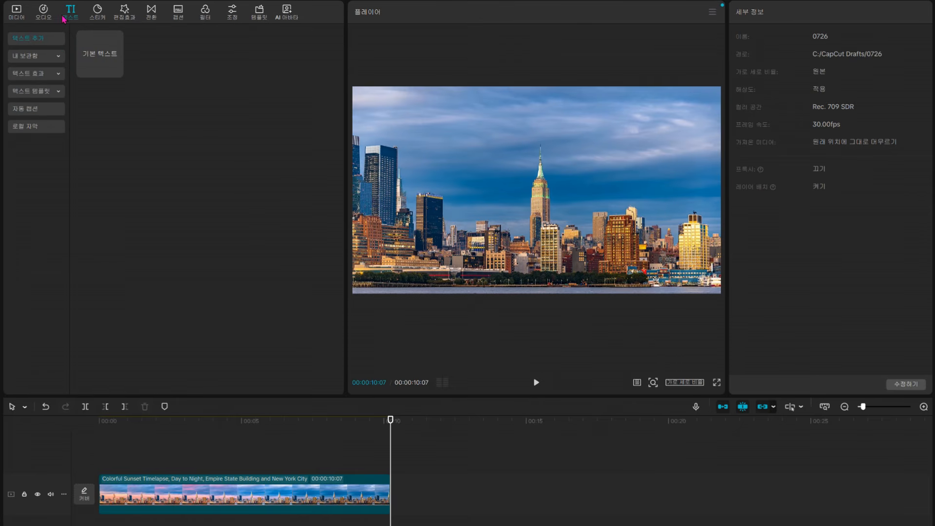
{"action": "left_click", "coordinate": [117, 73]}
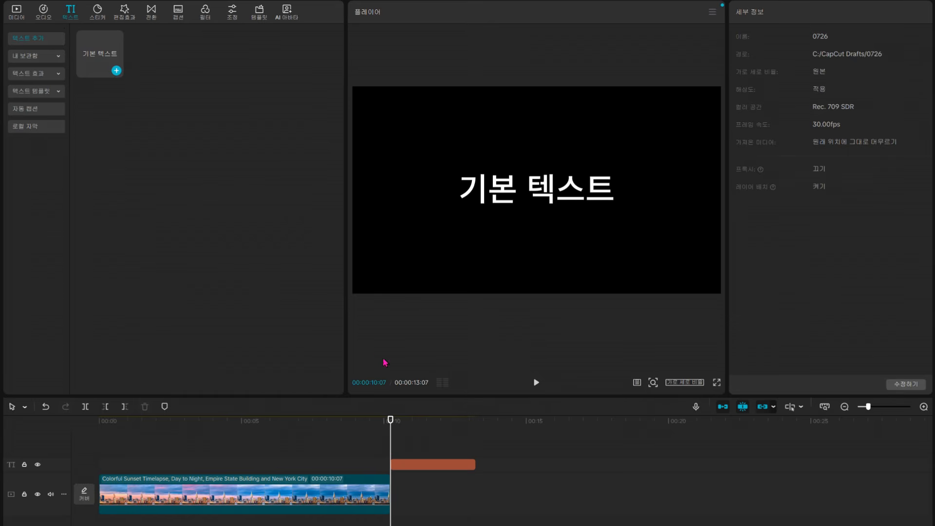
{"action": "left_click_drag", "start_coordinate": [409, 465], "coordinate": [107, 466]}
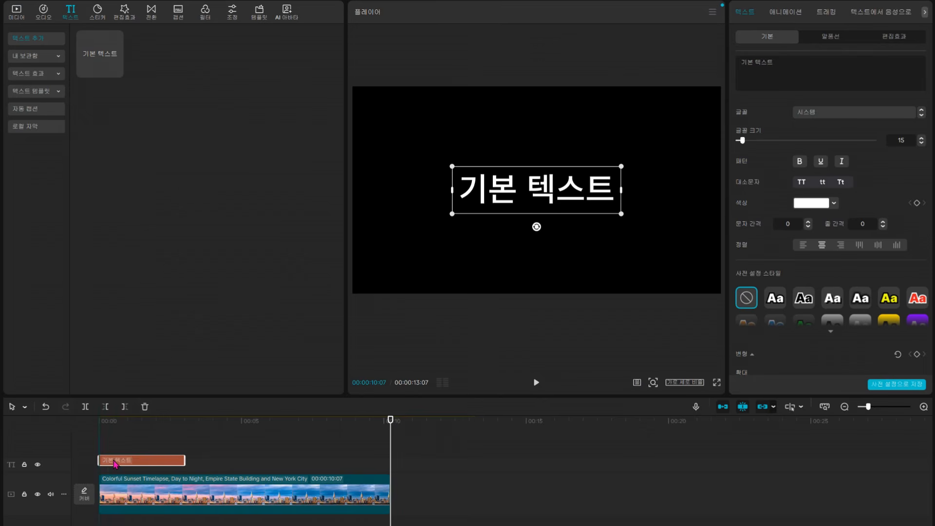
{"action": "left_click_drag", "start_coordinate": [184, 462], "coordinate": [390, 463]}
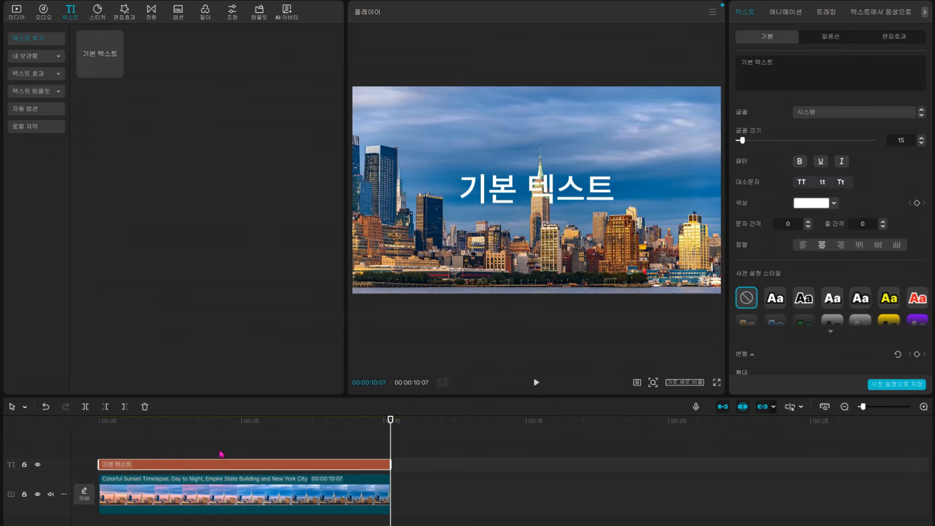
- Replace the default text with "노을이 있는 도시 풍경" and set its font to 경기천년제목B
{"action": "left_click", "coordinate": [222, 456]}
{"action": "left_click", "coordinate": [229, 467]}
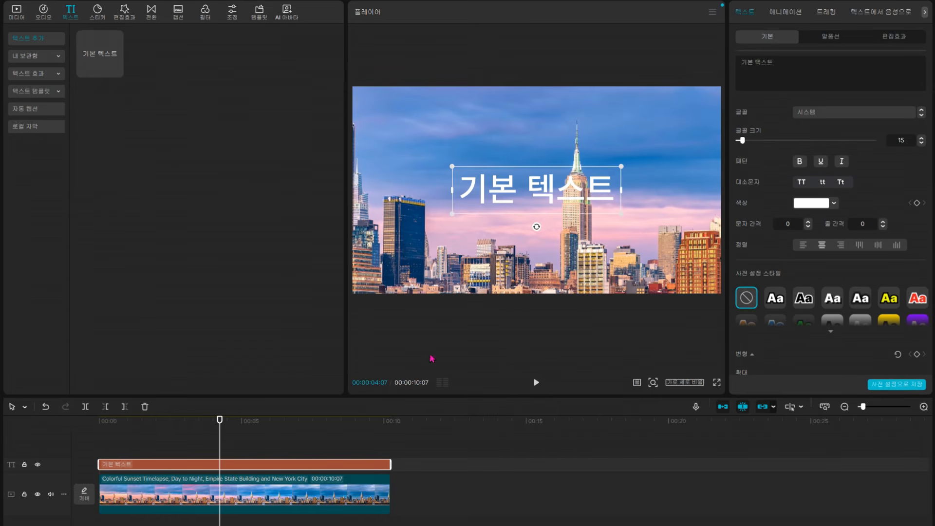
{"action": "type", "text": "노을이 있는 도시 풍경"}
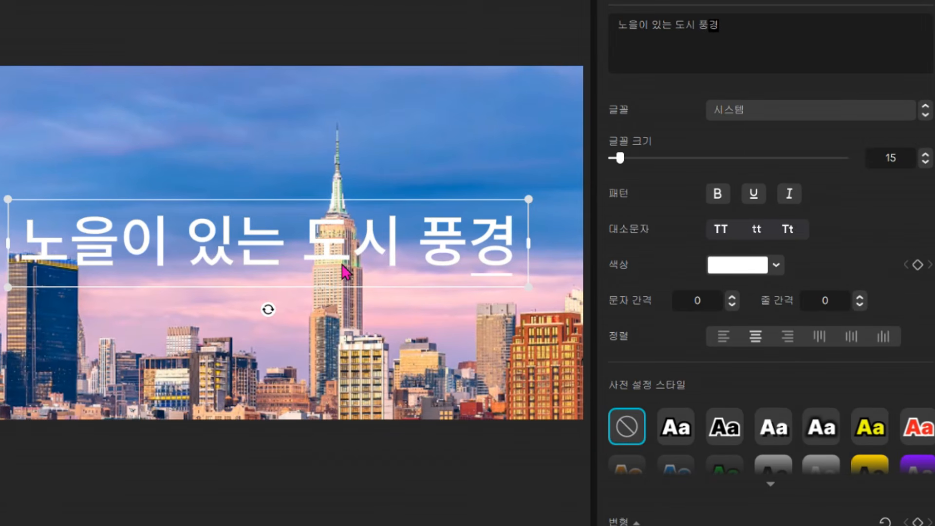
{"action": "left_click", "coordinate": [749, 111]}
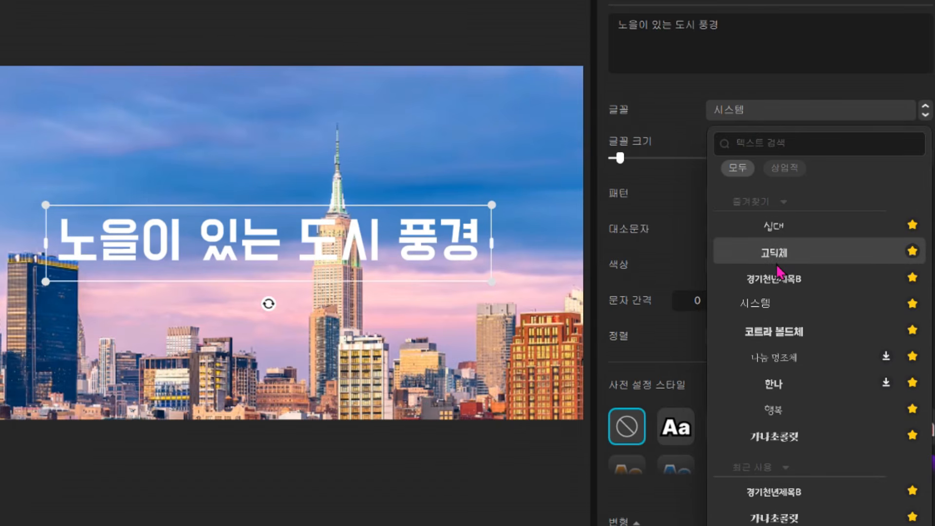
{"action": "left_click", "coordinate": [778, 281]}
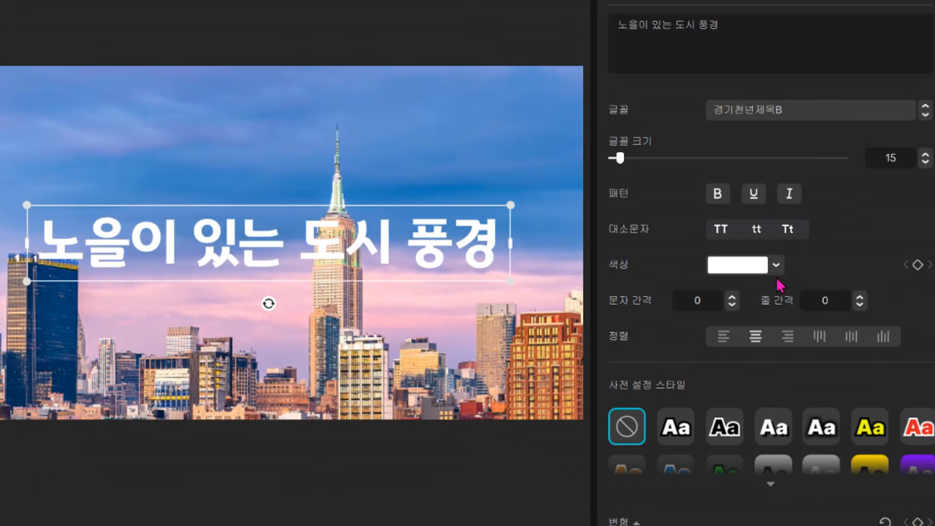
- Colour the title blue, hex 0090FF, and give its letters a black outline
{"action": "left_click", "coordinate": [774, 266]}
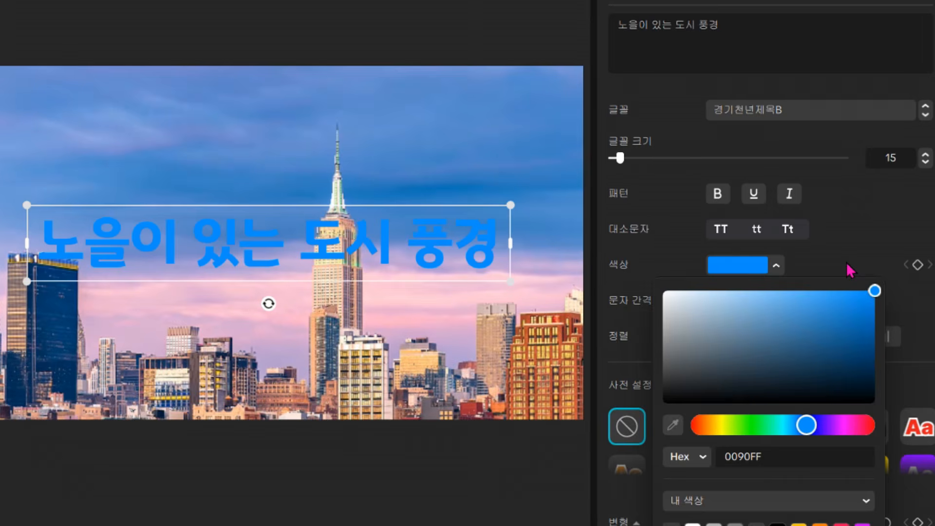
{"action": "left_click", "coordinate": [850, 271]}
{"action": "scroll", "coordinate": [824, 268], "scroll_direction": "down", "scroll_amount": 10}
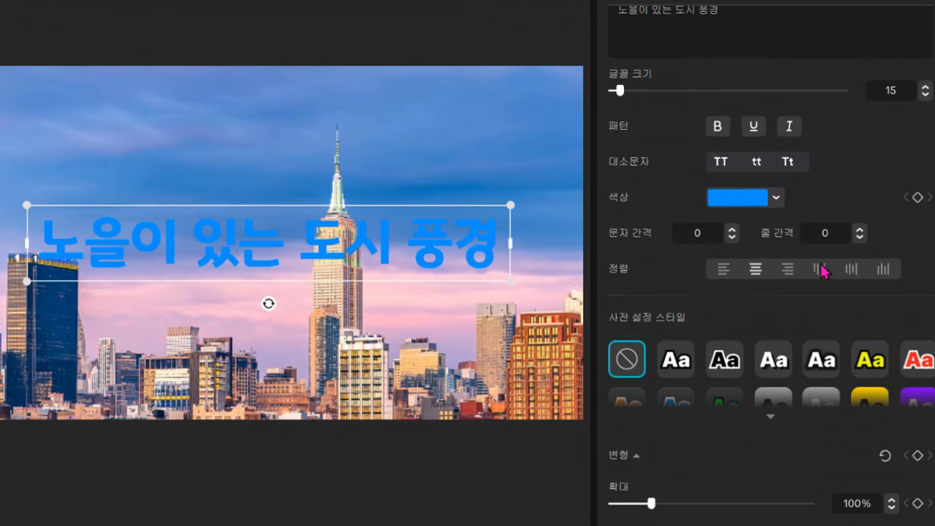
{"action": "left_click", "coordinate": [614, 175]}
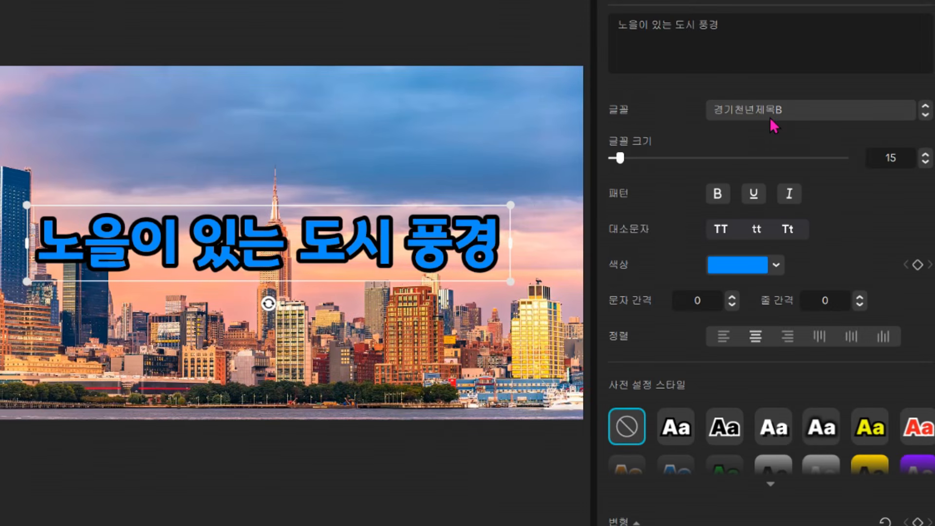
- Add a keyframe for all of the title's transform properties at 00:00:00:00 and shrink the title to about 49%
{"action": "scroll", "coordinate": [774, 126], "scroll_direction": "down", "scroll_amount": 5}
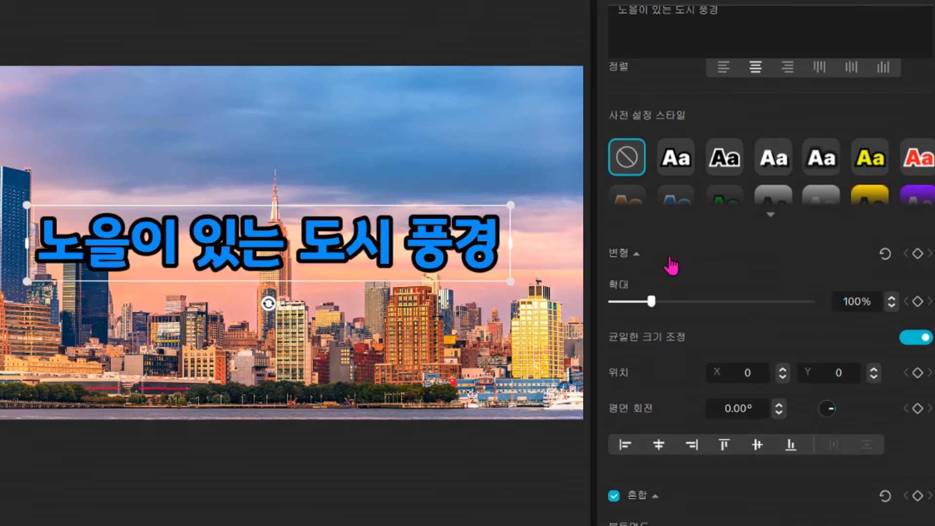
{"action": "left_click", "coordinate": [918, 254]}
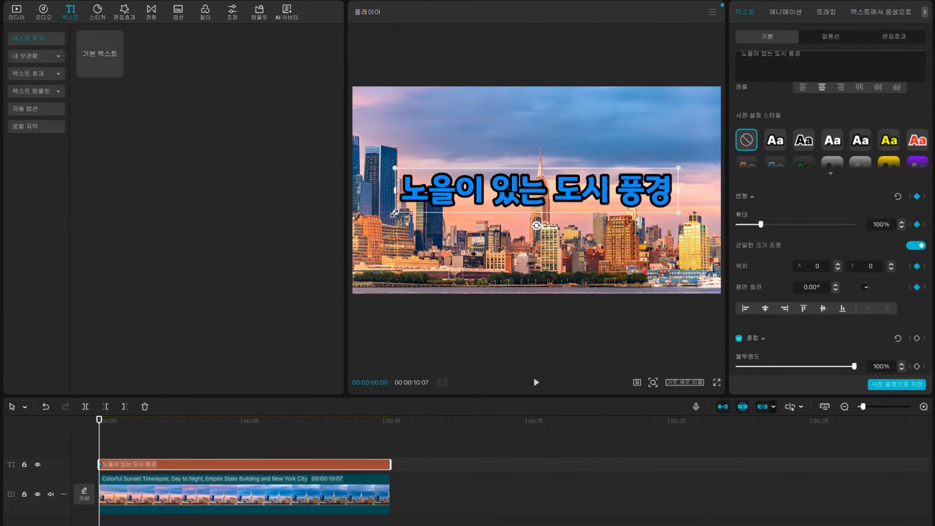
{"action": "left_click_drag", "start_coordinate": [394, 213], "coordinate": [521, 190]}
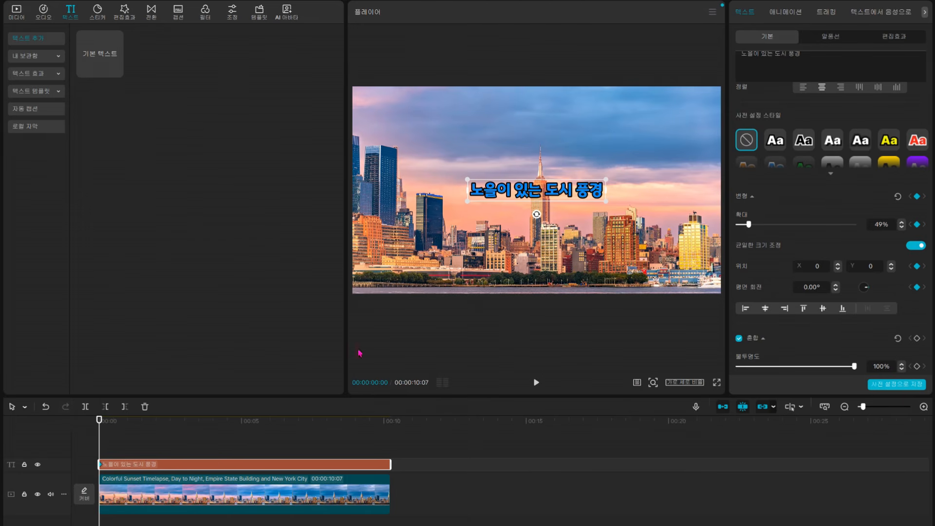
- Enlarge the title to about 115% at 00:00:02:09 with a keyframe for all transform properties, and preview the growth from the start
{"action": "left_click", "coordinate": [166, 437]}
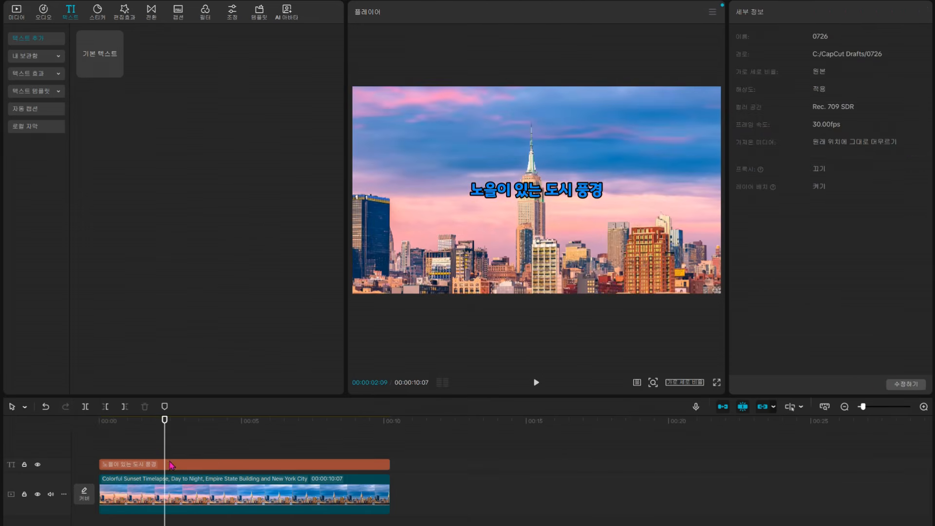
{"action": "left_click", "coordinate": [172, 465]}
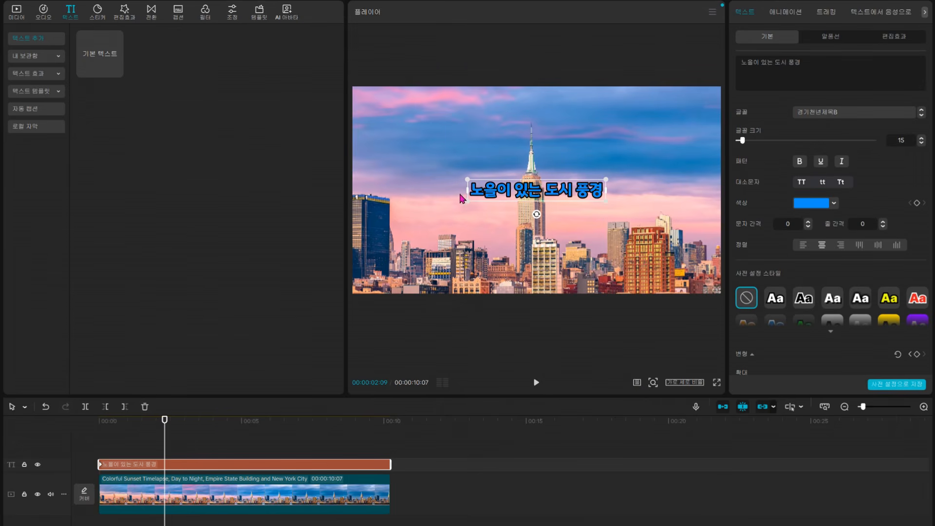
{"action": "left_click_drag", "start_coordinate": [467, 180], "coordinate": [352, 136]}
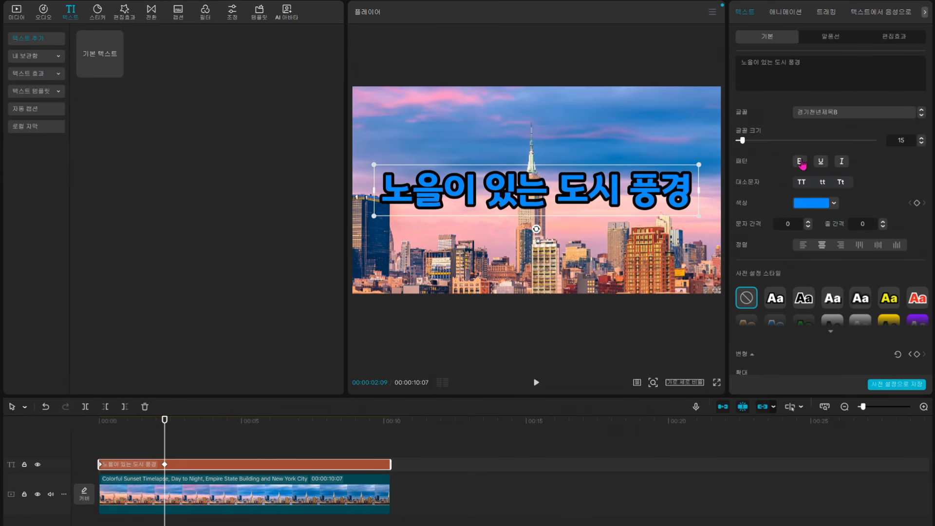
{"action": "scroll", "coordinate": [765, 204], "scroll_direction": "down", "scroll_amount": 3}
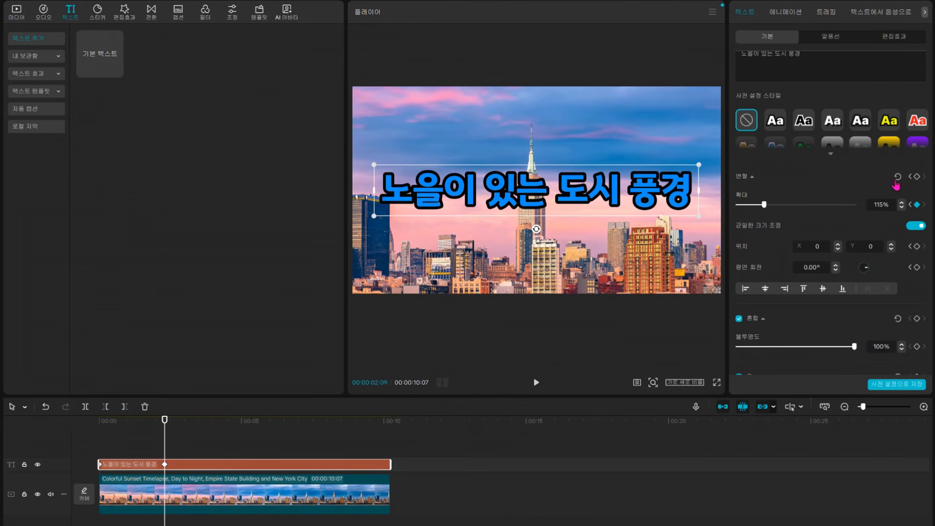
{"action": "left_click", "coordinate": [917, 176]}
{"action": "left_click", "coordinate": [103, 442]}
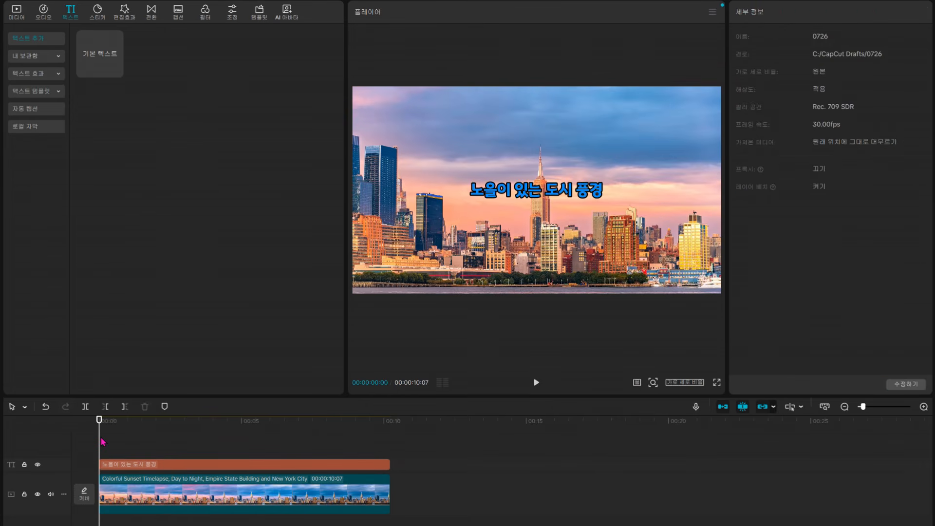
{"action": "key", "text": "space"}
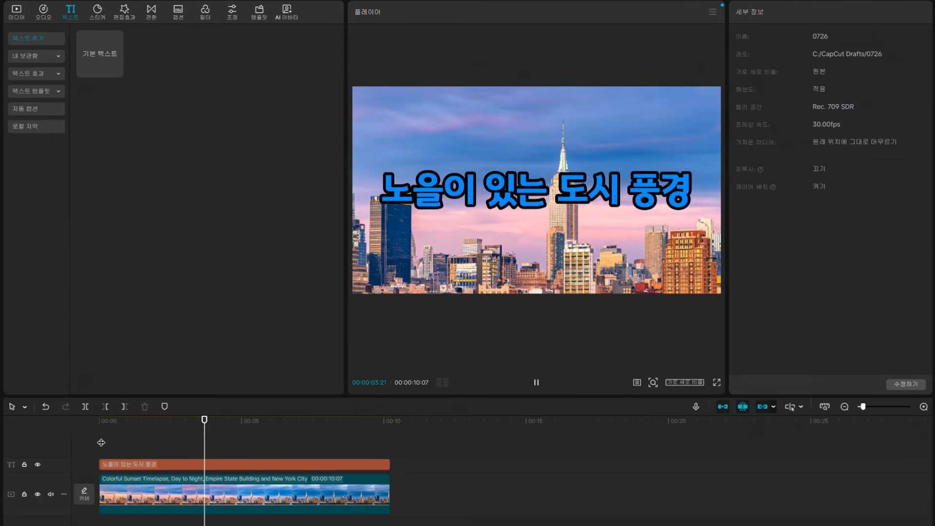
- Shrink the title to about 55% and rotate it to about -30° at 00:00:04:27, with a keyframe for all transform properties
{"action": "left_click", "coordinate": [239, 458]}
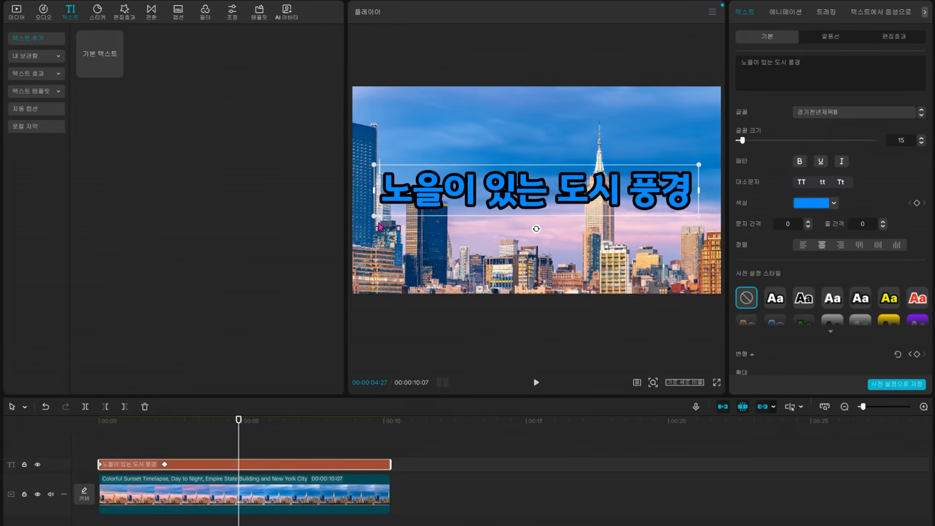
{"action": "left_click_drag", "start_coordinate": [376, 216], "coordinate": [459, 203]}
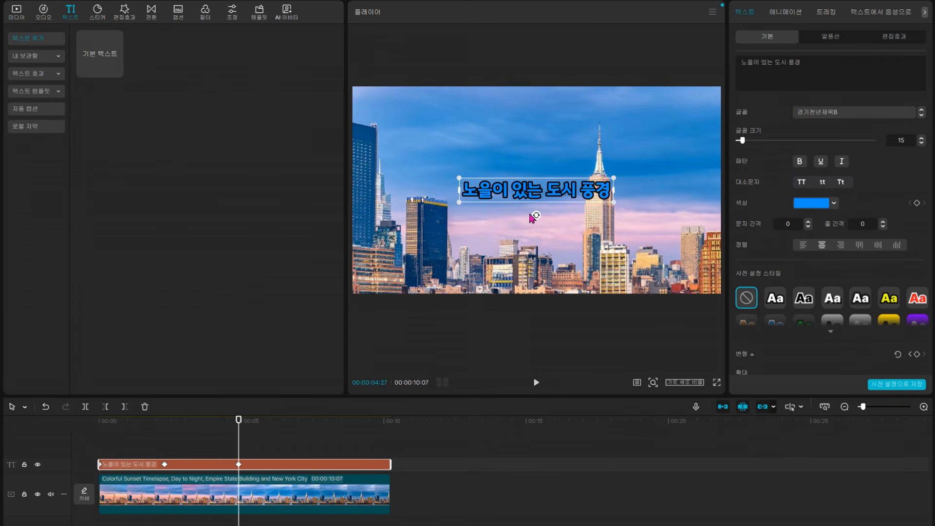
{"action": "left_click_drag", "start_coordinate": [536, 216], "coordinate": [549, 214]}
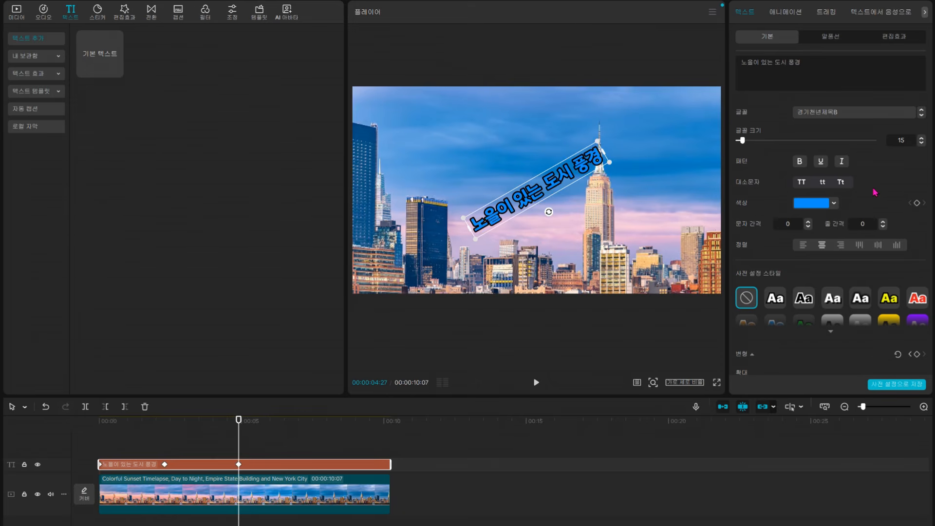
{"action": "scroll", "coordinate": [877, 192], "scroll_direction": "down", "scroll_amount": 5}
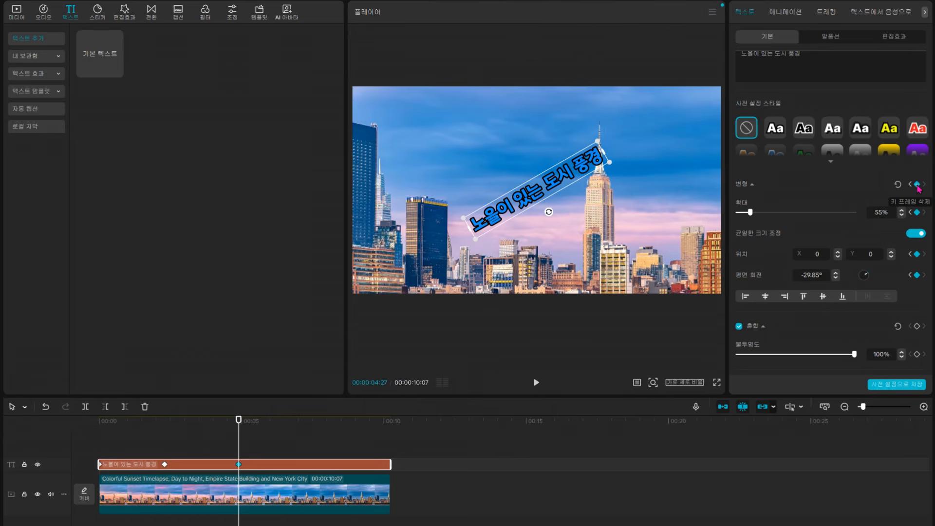
- Delete and re-add the title's transform keyframe at 00:00:04:27, and preview the title animation from the start
{"action": "left_click", "coordinate": [918, 185]}
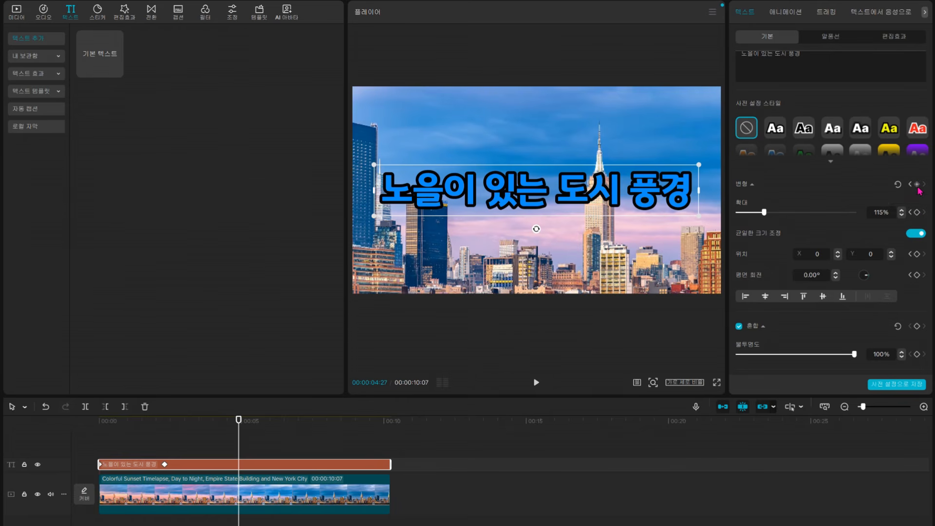
{"action": "left_click", "coordinate": [918, 184]}
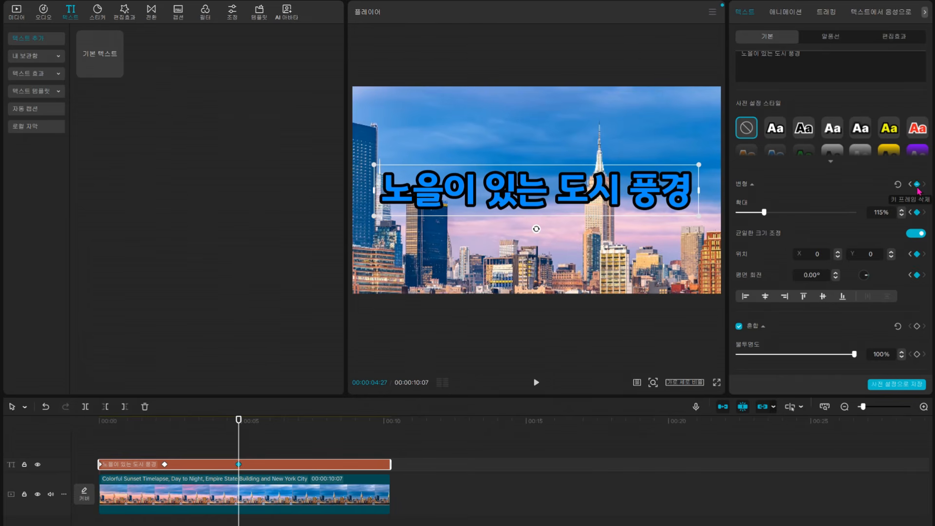
{"action": "left_click", "coordinate": [104, 446]}
{"action": "key", "text": "space"}
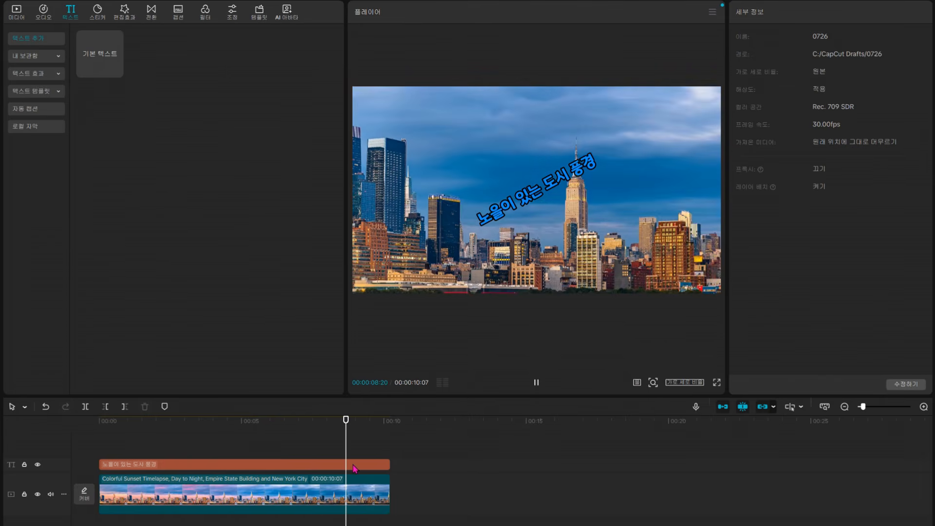
- Rotate the title back to 0° near the end of its clip, at 00:00:10:01
{"action": "left_click", "coordinate": [383, 464]}
{"action": "left_click", "coordinate": [384, 450]}
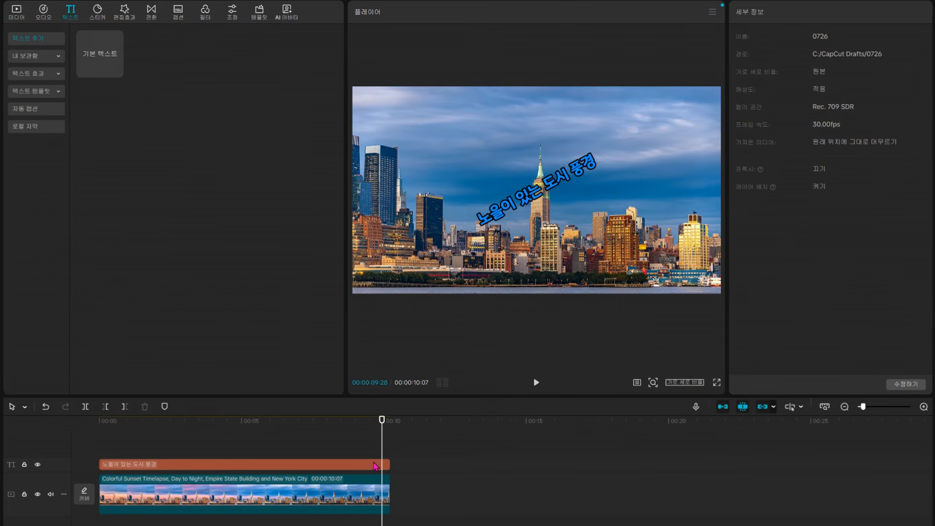
{"action": "left_click", "coordinate": [371, 465]}
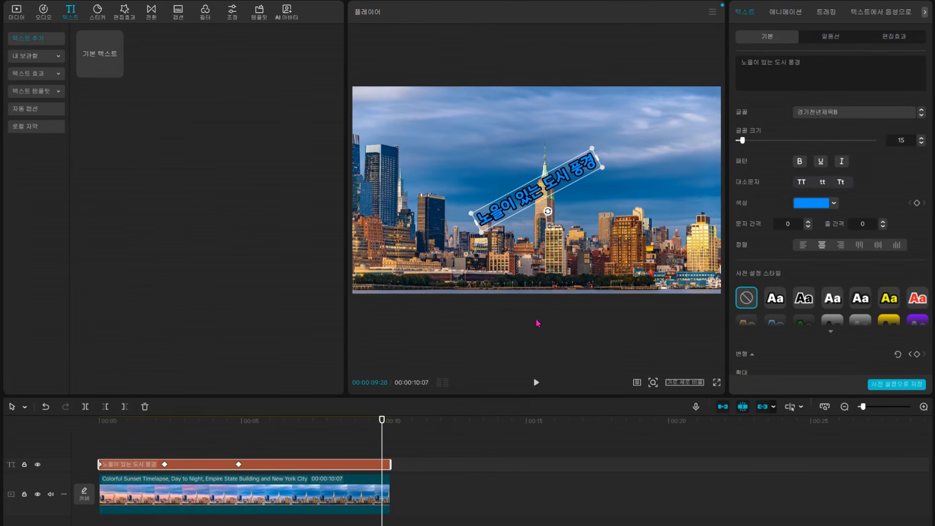
{"action": "left_click", "coordinate": [384, 448]}
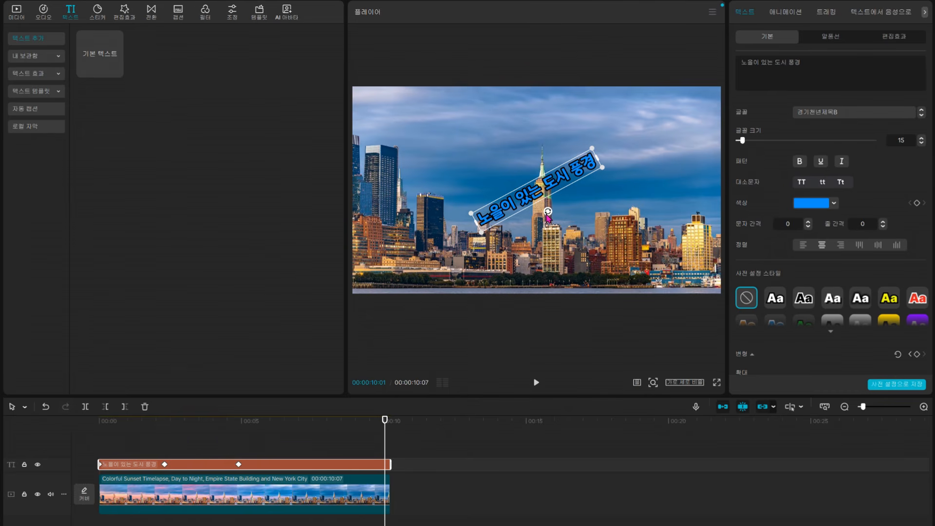
{"action": "left_click_drag", "start_coordinate": [546, 214], "coordinate": [537, 226]}
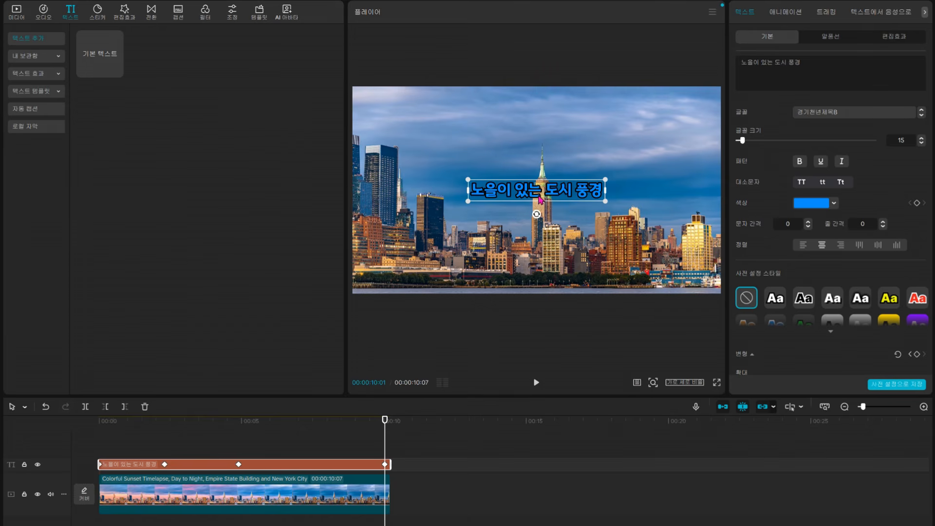
- Move the title straight down out of the frame to about Y -1273 and add a keyframe for all transform properties there
{"action": "left_click_drag", "start_coordinate": [538, 199], "coordinate": [539, 326]}
{"action": "scroll", "coordinate": [868, 217], "scroll_direction": "down", "scroll_amount": 3}
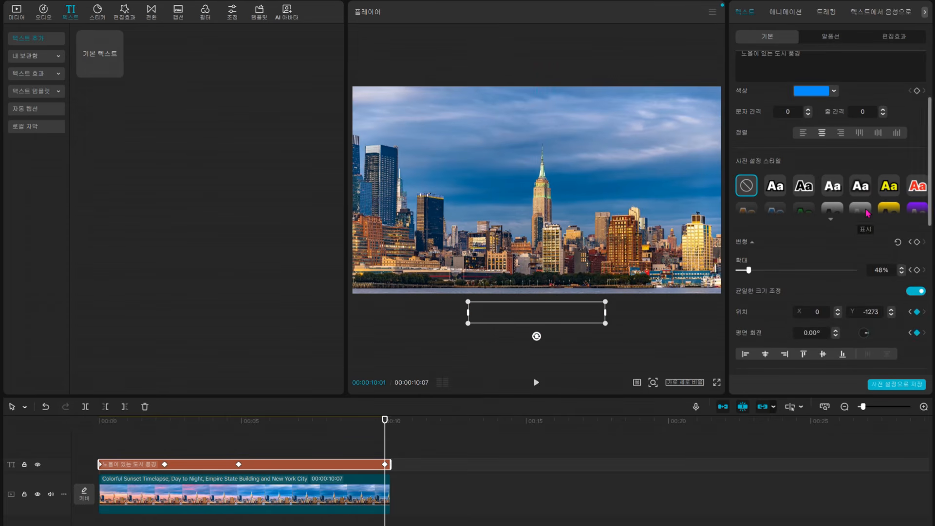
{"action": "left_click", "coordinate": [918, 243]}
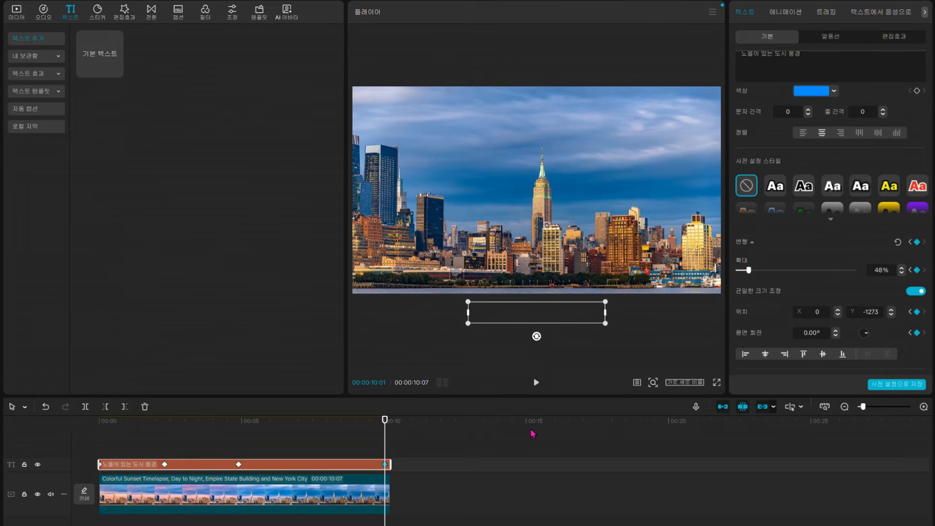
- Preview the complete title and skyline animation from near the start to the end
{"action": "left_click", "coordinate": [111, 446]}
{"action": "key", "text": "space"}
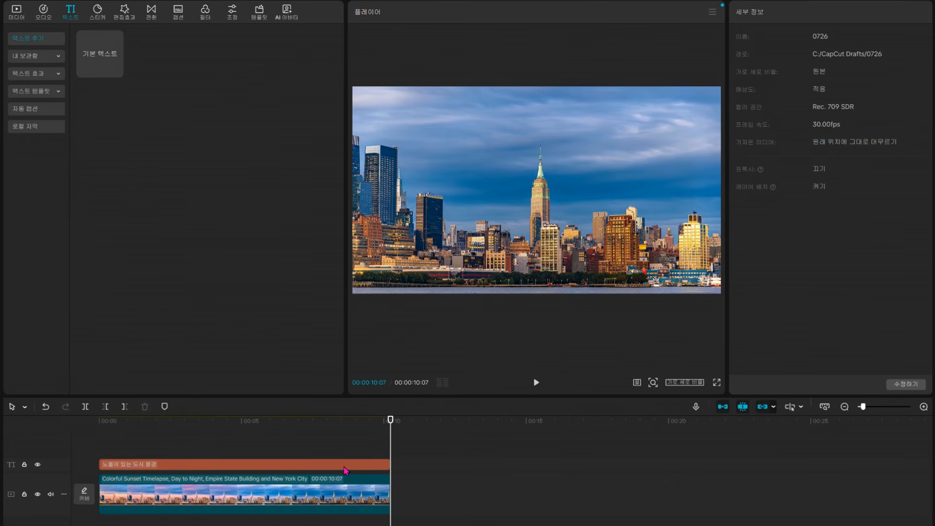
{"action": "left_click", "coordinate": [292, 504]}
{"action": "left_click", "coordinate": [283, 467]}
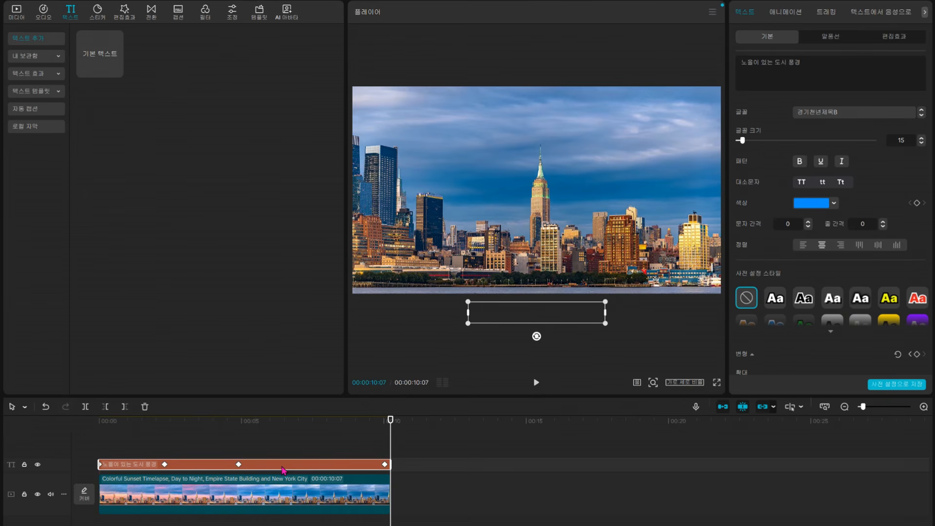
{"action": "left_click", "coordinate": [282, 491]}
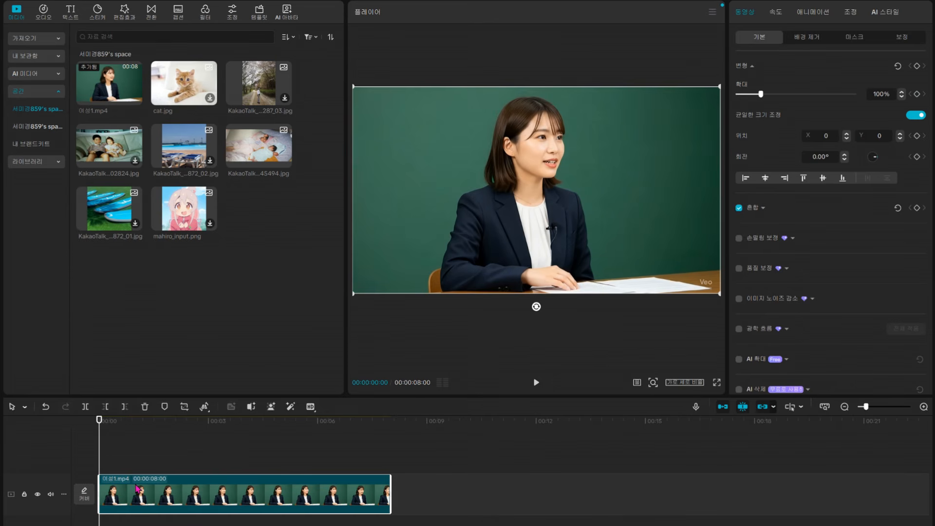
- Preview the 여성1.mp4 clip and add a circle mask to it
{"action": "left_click", "coordinate": [536, 383]}
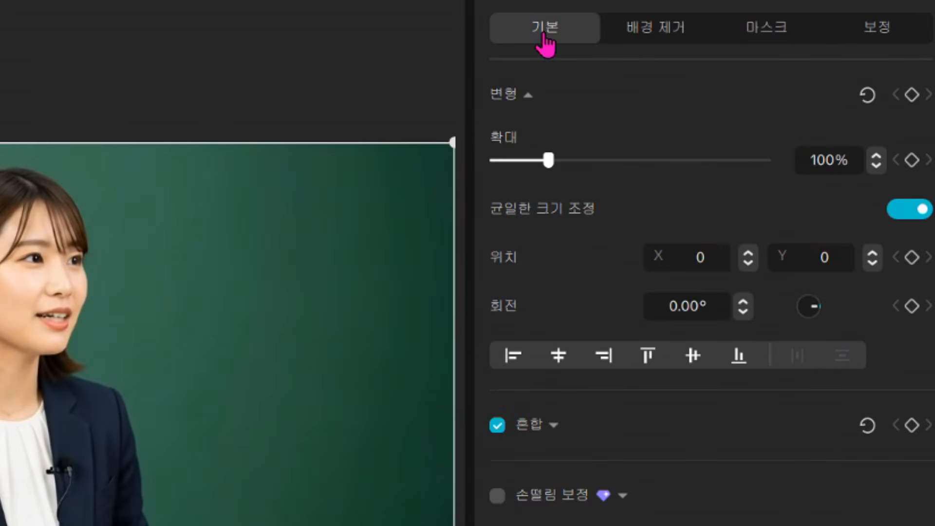
{"action": "left_click", "coordinate": [758, 35]}
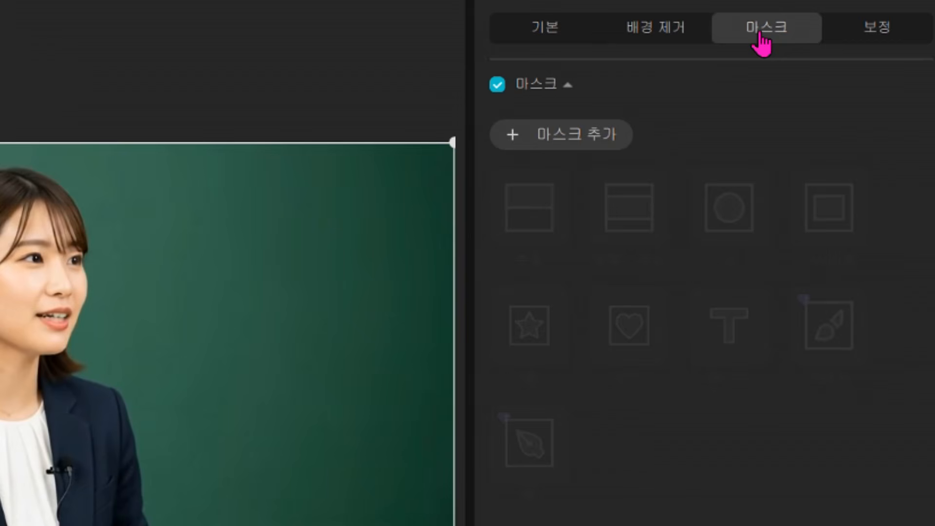
{"action": "left_click", "coordinate": [515, 142]}
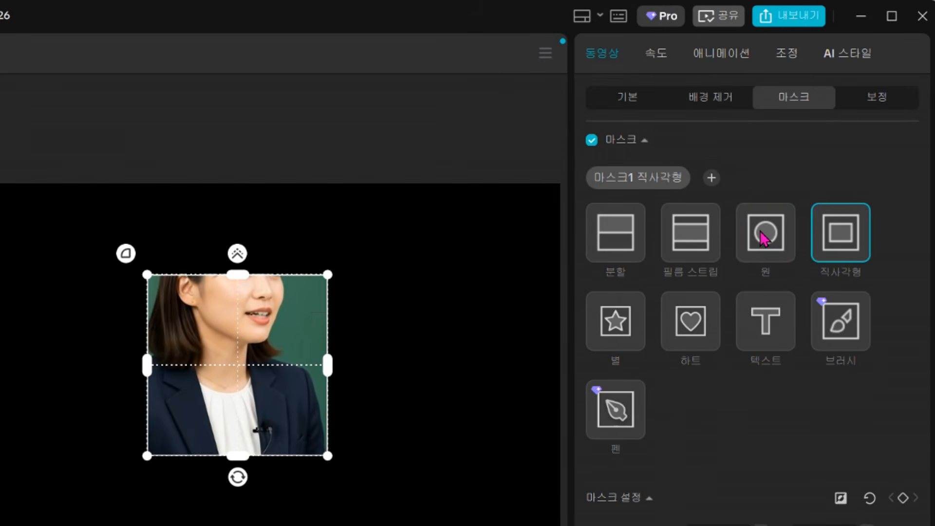
{"action": "left_click", "coordinate": [725, 213]}
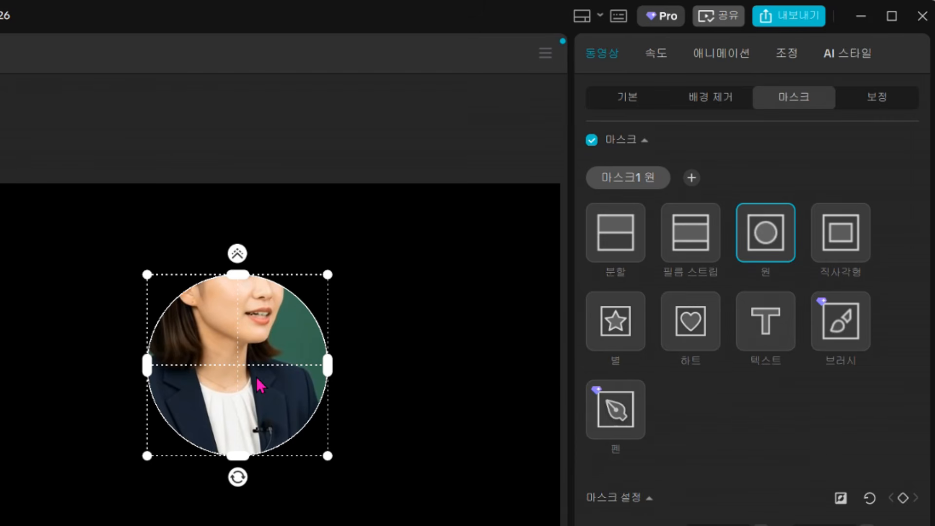
- Move the circle mask over the woman's face and enlarge it to about 491 x 493 at X -22, Y 112
{"action": "left_click_drag", "start_coordinate": [257, 413], "coordinate": [254, 343]}
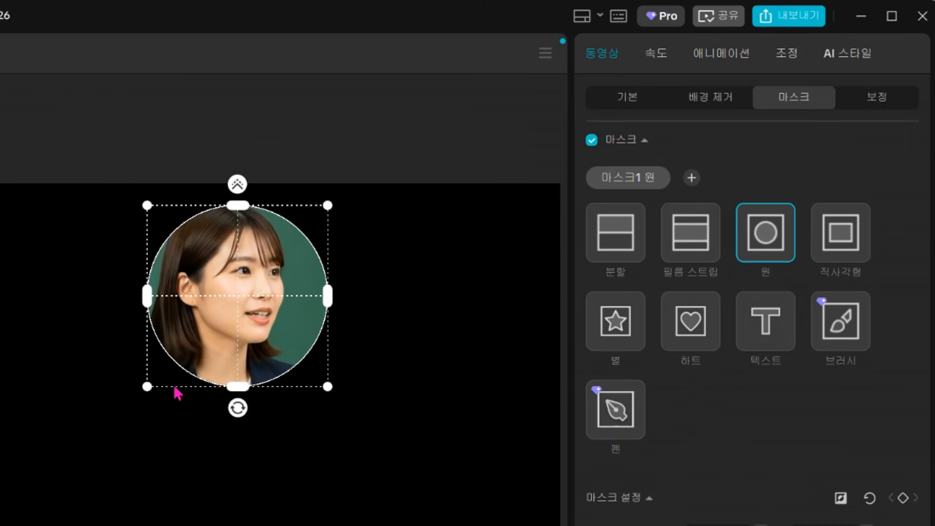
{"action": "left_click_drag", "start_coordinate": [149, 389], "coordinate": [117, 419]}
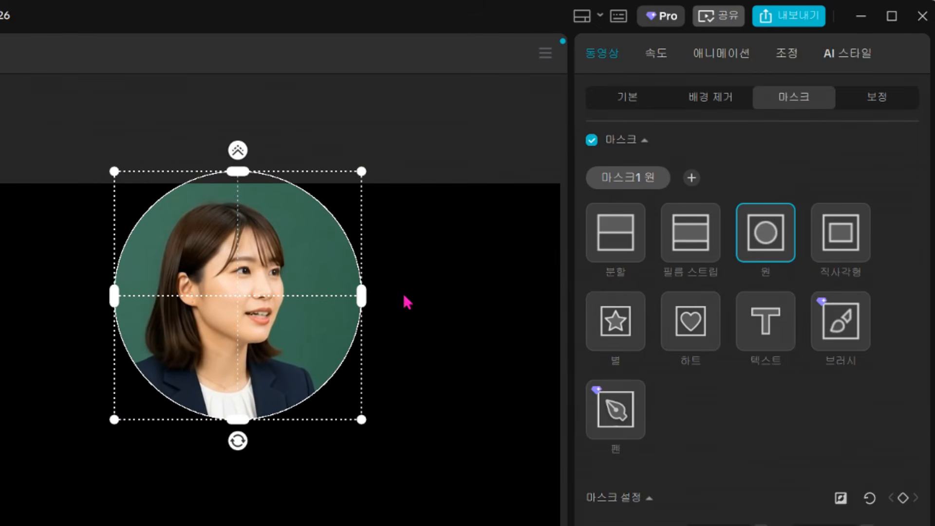
{"action": "left_click_drag", "start_coordinate": [342, 309], "coordinate": [327, 315]}
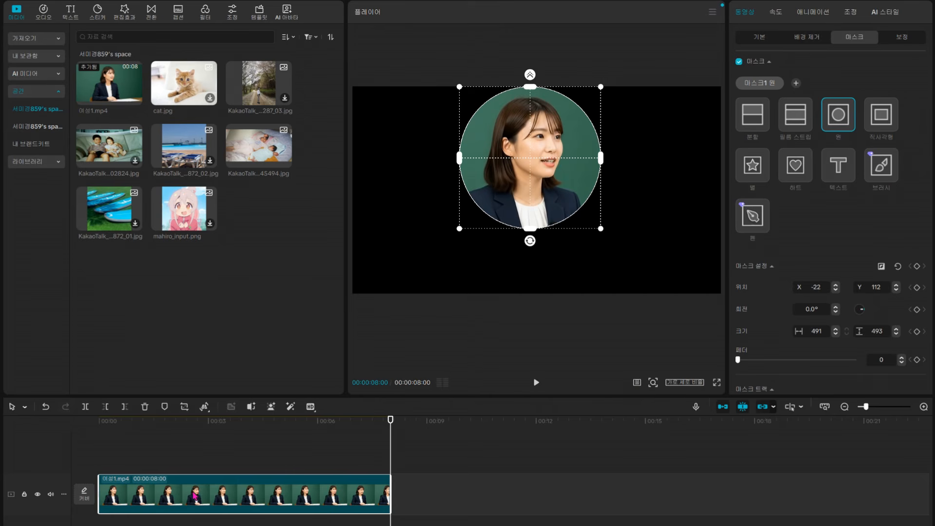
- Move the masked clip up one track and place the library's daily-life clip "Lecturer watching his class during an exam" beneath it at the start
{"action": "left_click_drag", "start_coordinate": [194, 496], "coordinate": [202, 458]}
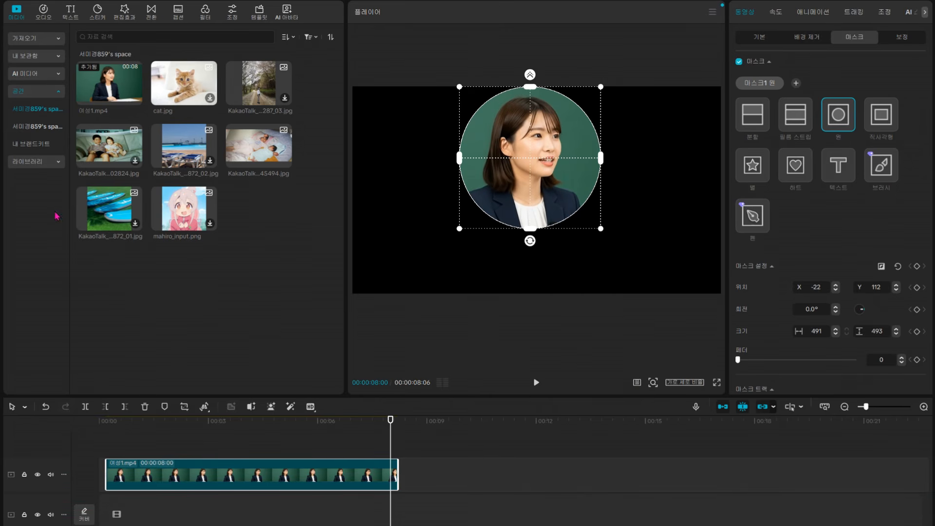
{"action": "left_click", "coordinate": [55, 162]}
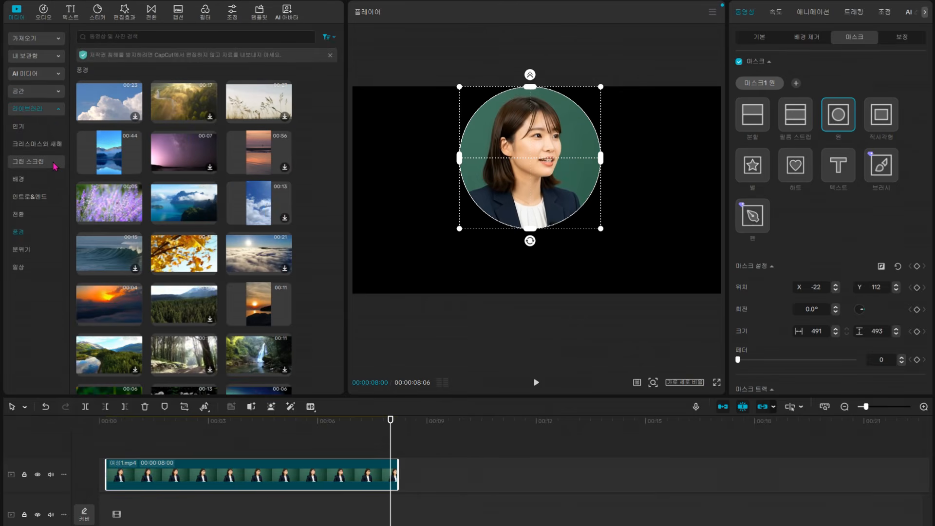
{"action": "left_click", "coordinate": [19, 267]}
{"action": "left_click_drag", "start_coordinate": [258, 258], "coordinate": [110, 507]}
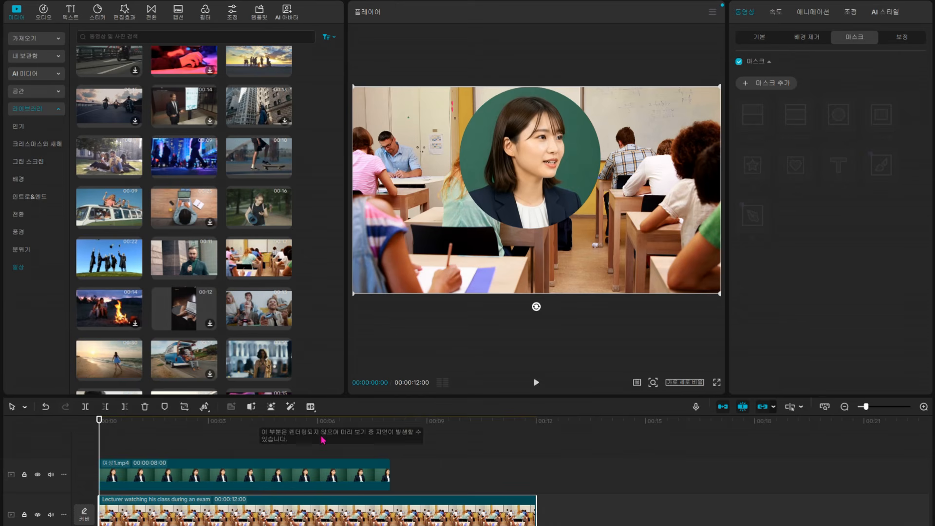
{"action": "key", "text": "space"}
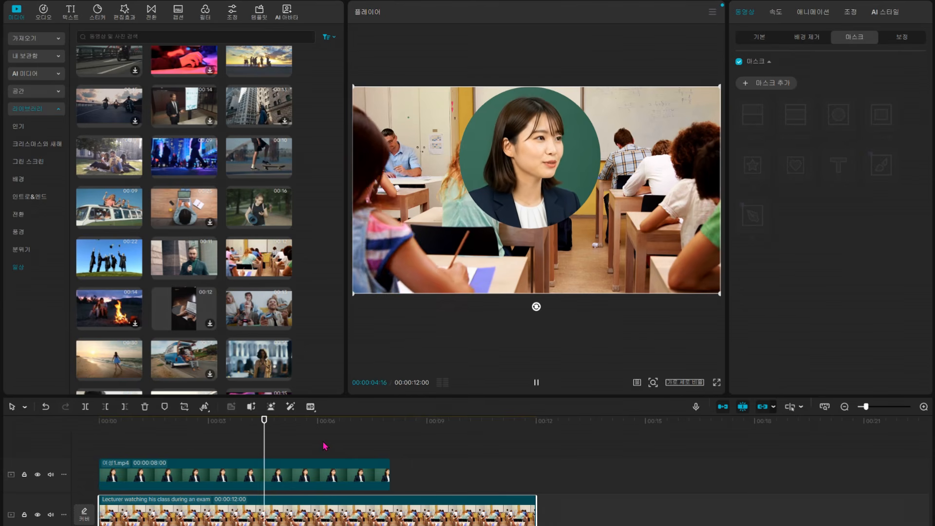
{"action": "key", "text": "space"}
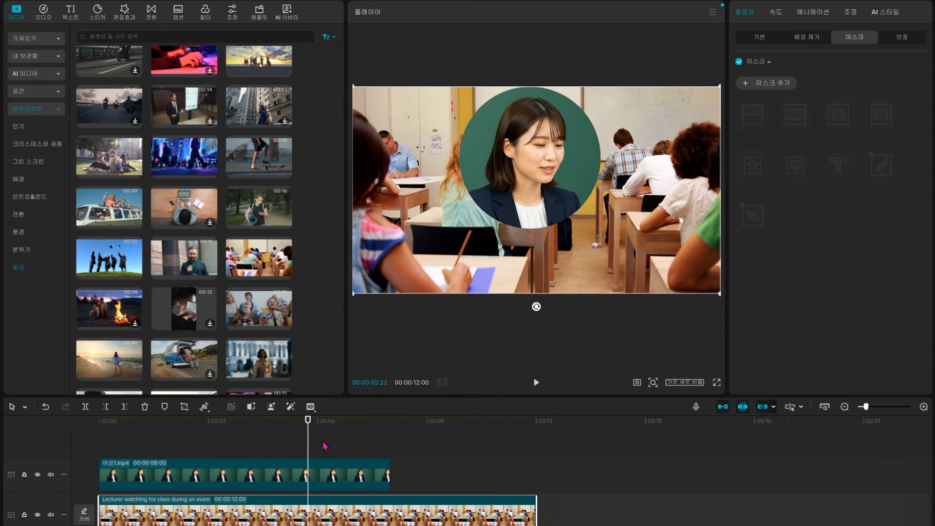
- Try moving only the woman clip's circle mask towards the frame's lower-right corner to about X 425, Y -152, and undo the move
{"action": "left_click", "coordinate": [192, 482]}
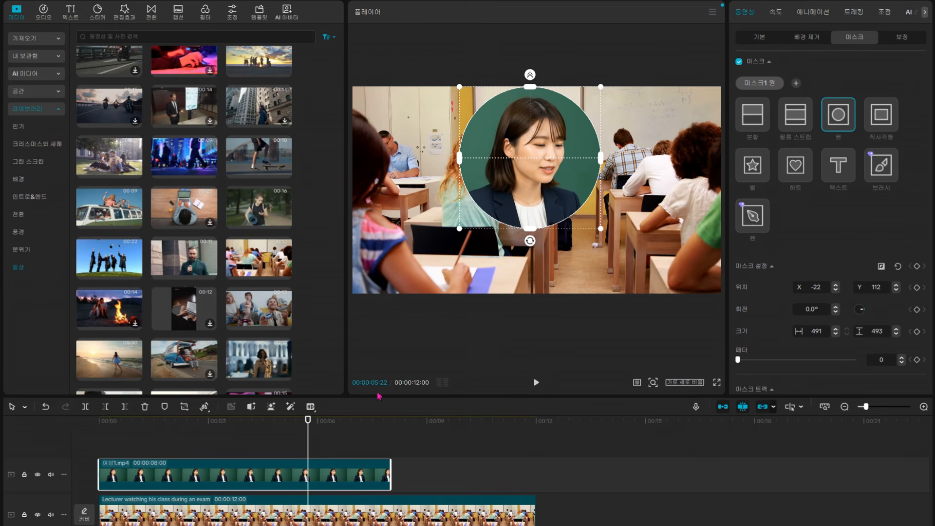
{"action": "left_click_drag", "start_coordinate": [518, 197], "coordinate": [644, 273]}
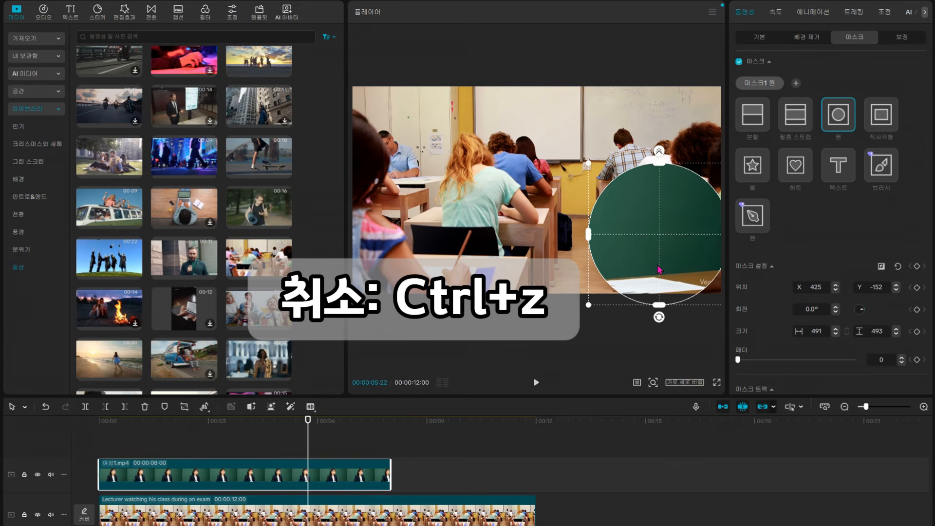
{"action": "key", "text": "ctrl+z"}
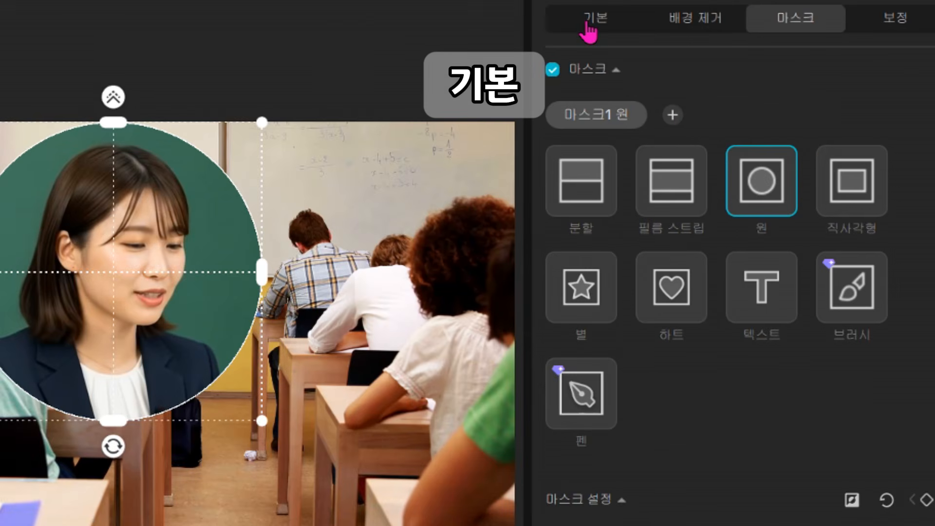
- Using the basic transform, scale the masked woman clip to 58% and place it in the frame's lower-right corner at about X 1456, Y -788
{"action": "left_click", "coordinate": [588, 30]}
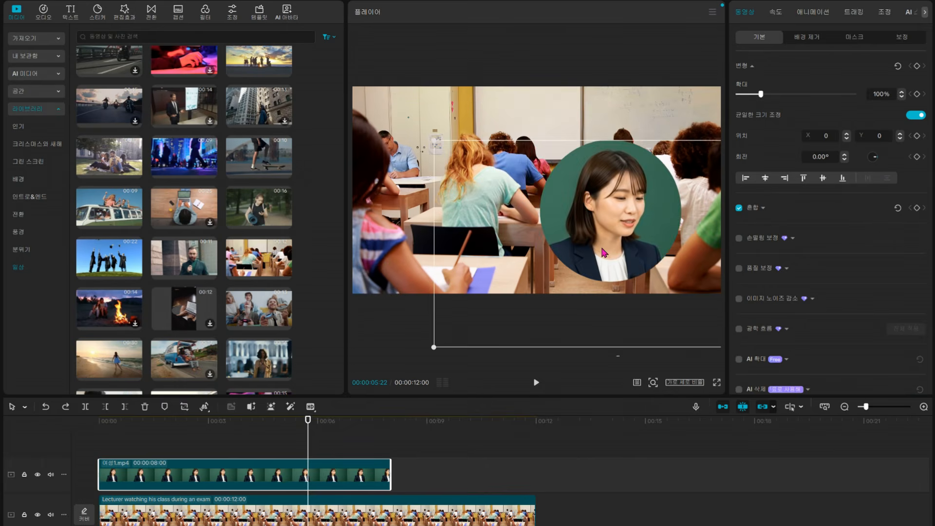
{"action": "left_click_drag", "start_coordinate": [604, 252], "coordinate": [639, 263]}
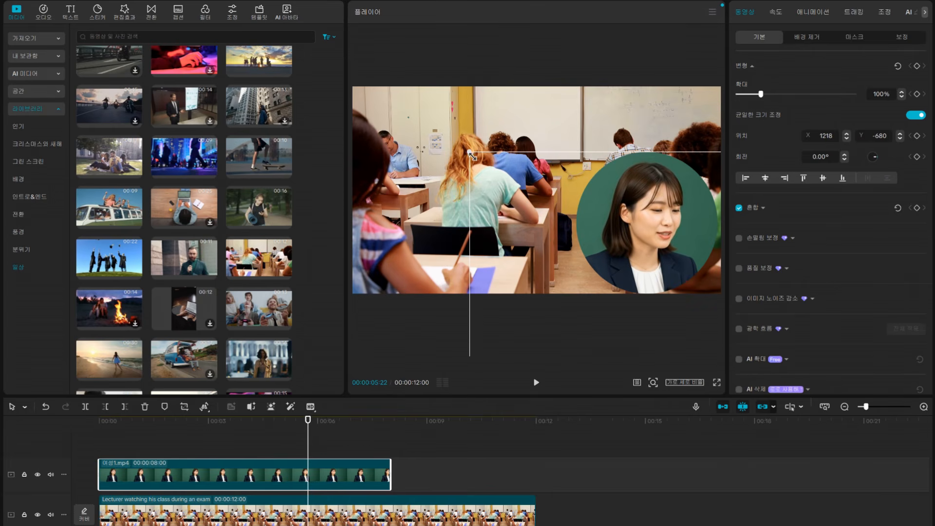
{"action": "left_click_drag", "start_coordinate": [473, 154], "coordinate": [589, 214]}
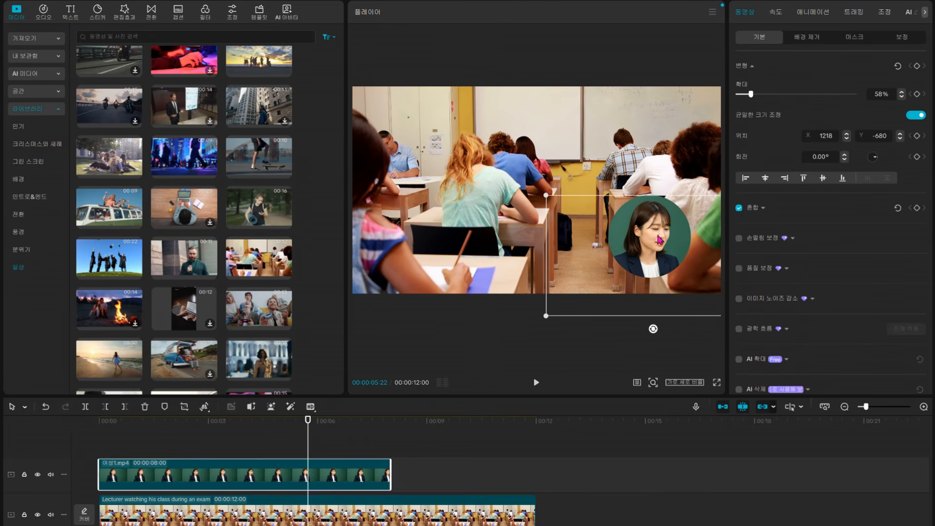
{"action": "left_click_drag", "start_coordinate": [662, 240], "coordinate": [685, 250]}
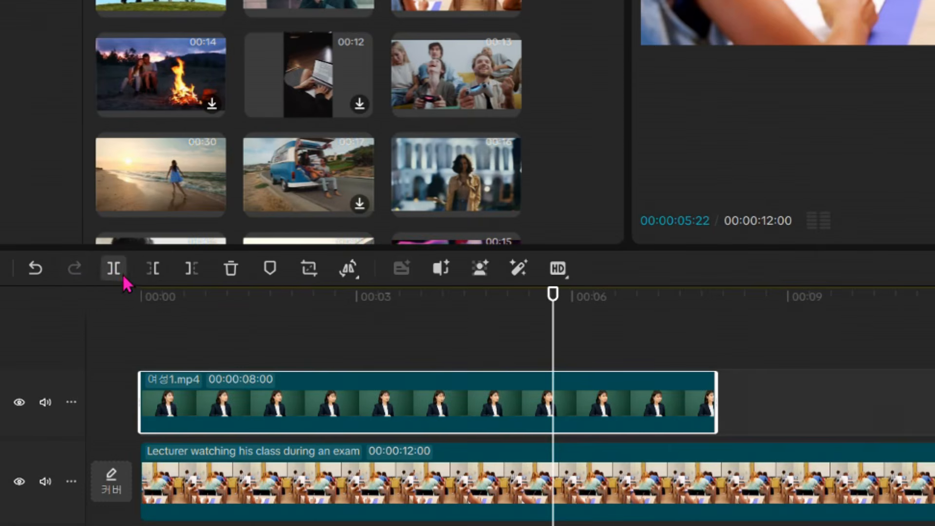
- Mirror the woman clip horizontally and preview the picture-in-picture over the classroom clip from the start
{"action": "left_click", "coordinate": [348, 271]}
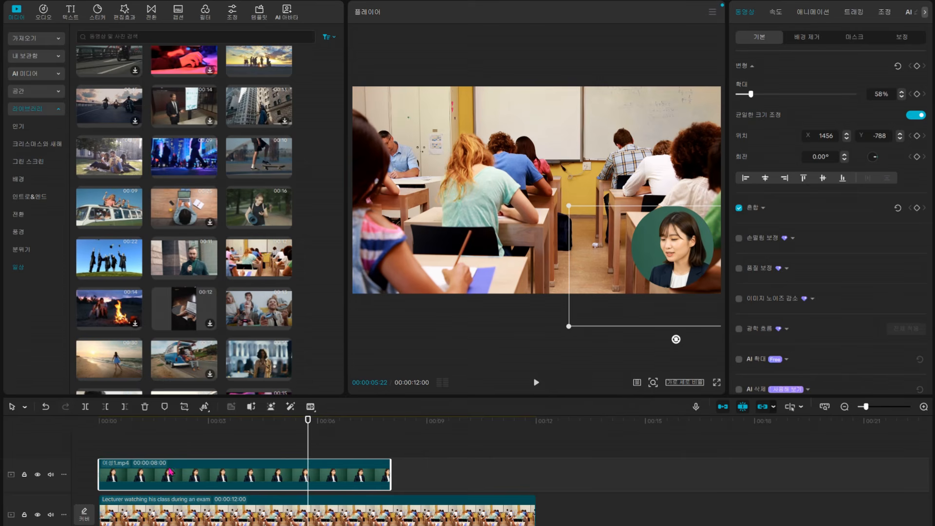
{"action": "left_click", "coordinate": [104, 445]}
{"action": "key", "text": "space"}
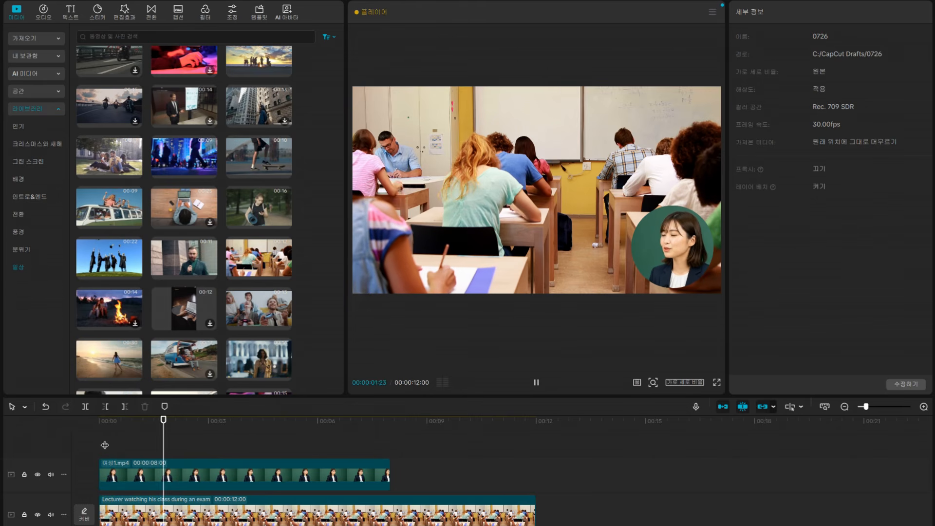
{"action": "key", "text": "space"}
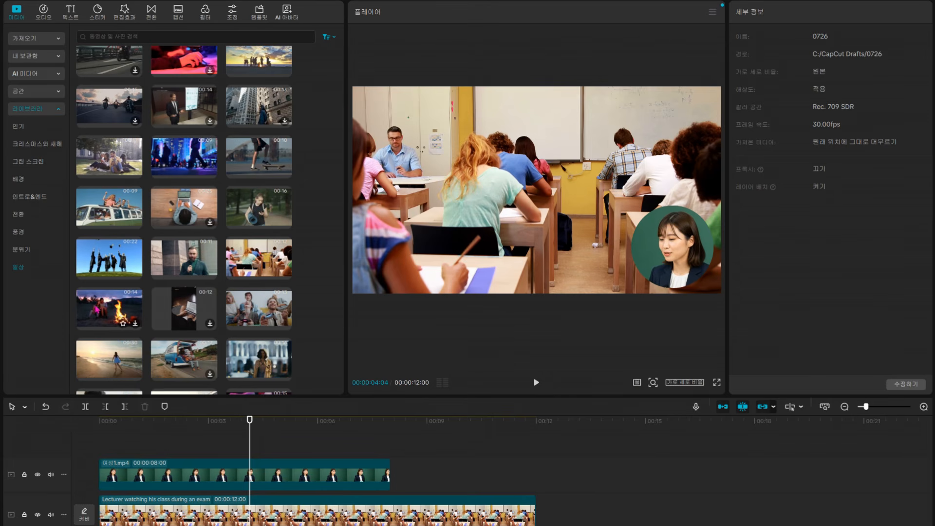
{"action": "left_click", "coordinate": [250, 475]}
{"action": "key", "text": "w"}
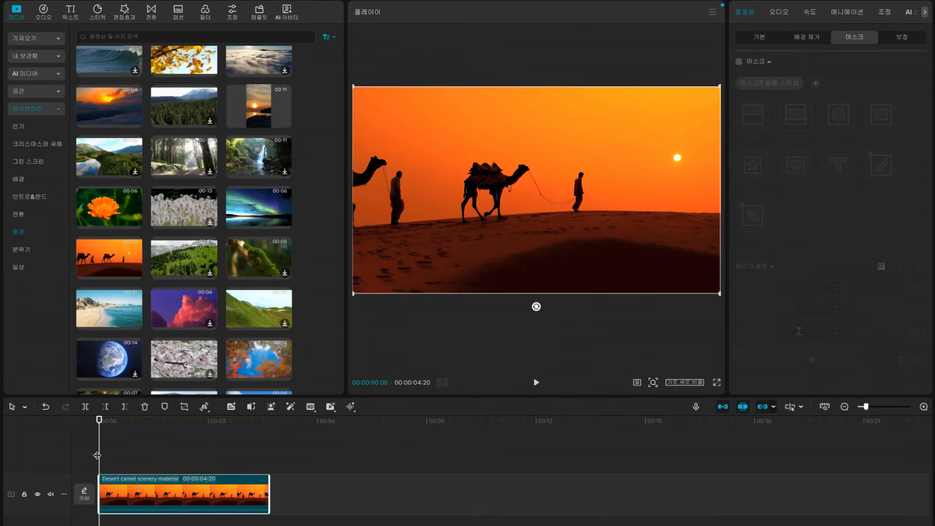
- Preview the desert camel clip, enable its mask and choose the film strip shape
{"action": "left_click", "coordinate": [537, 383]}
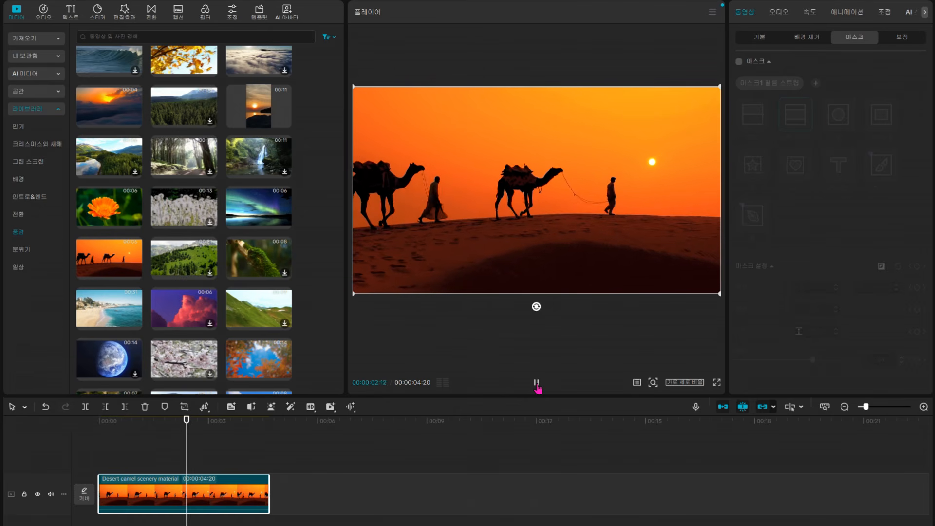
{"action": "left_click", "coordinate": [536, 384]}
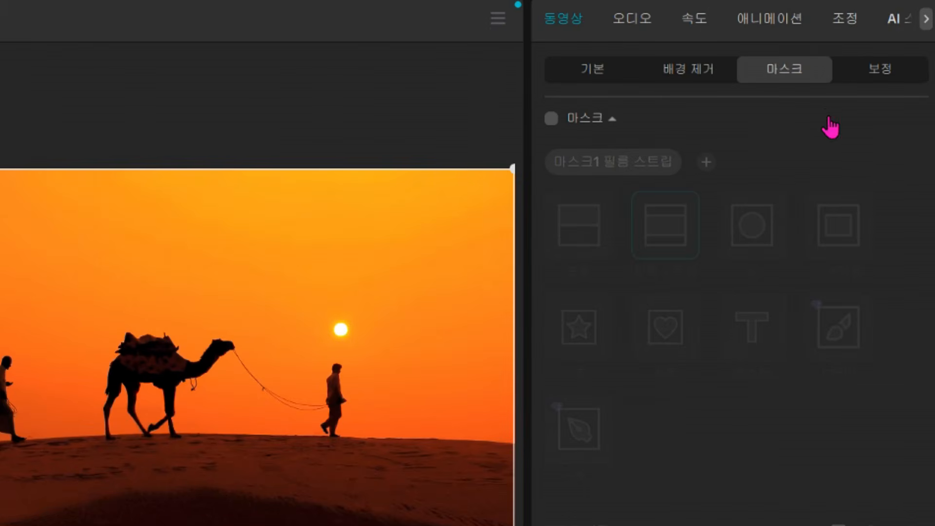
{"action": "left_click", "coordinate": [552, 119]}
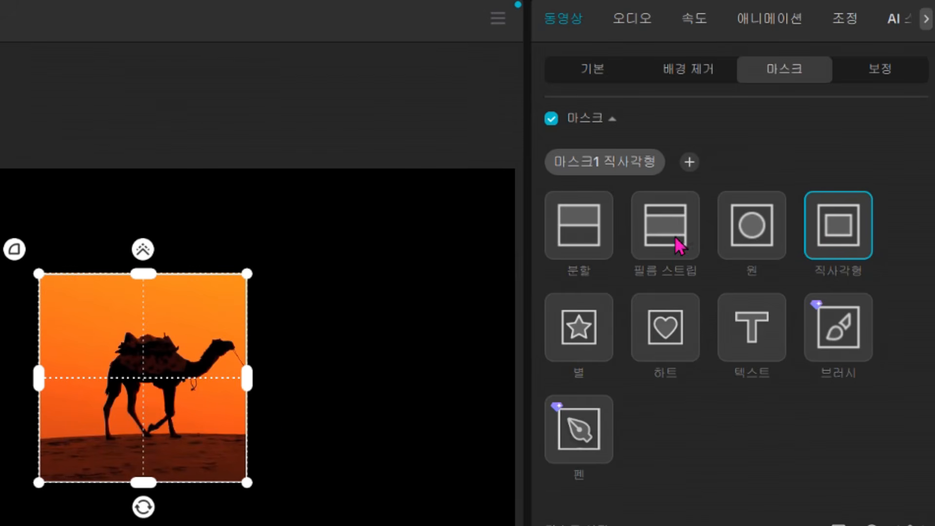
{"action": "left_click", "coordinate": [665, 226]}
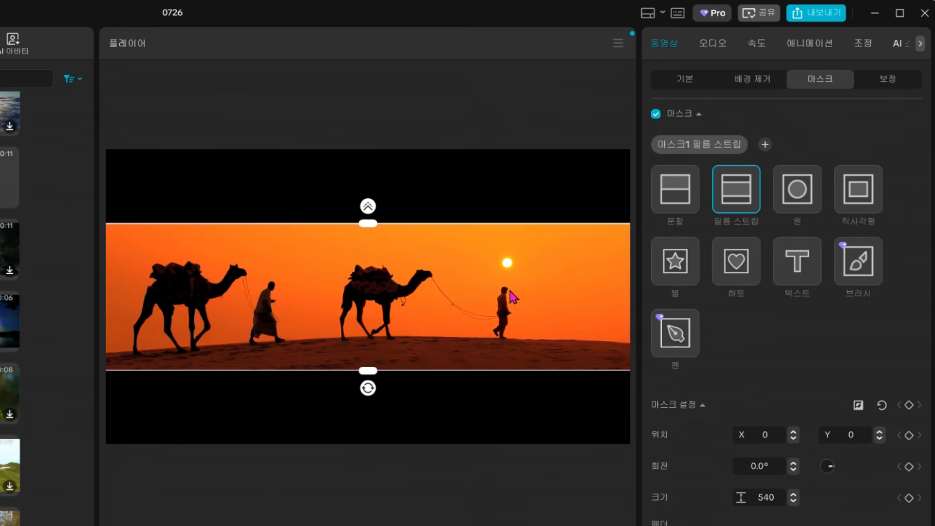
- Rotate the film strip mask to -22°, widen it to about 736 and position it at about X -43, Y 21
{"action": "mouse_move", "coordinate": [372, 232]}
{"action": "left_mouse_down"}
{"action": "mouse_move", "coordinate": [379, 261]}
{"action": "mouse_move", "coordinate": [374, 209]}
{"action": "mouse_move", "coordinate": [374, 231]}
{"action": "left_mouse_up"}
{"action": "left_click_drag", "start_coordinate": [368, 388], "coordinate": [405, 399]}
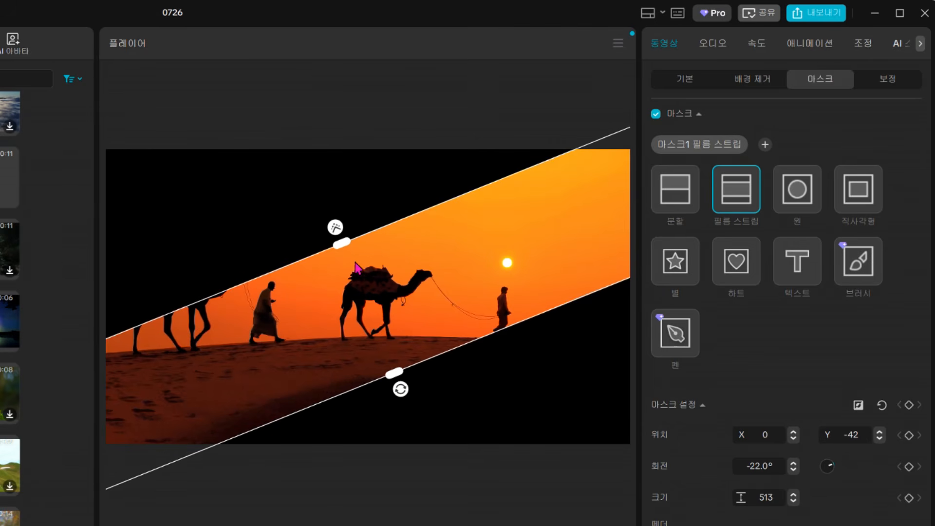
{"action": "left_click_drag", "start_coordinate": [349, 250], "coordinate": [333, 219]}
{"action": "left_click_drag", "start_coordinate": [347, 297], "coordinate": [334, 278]}
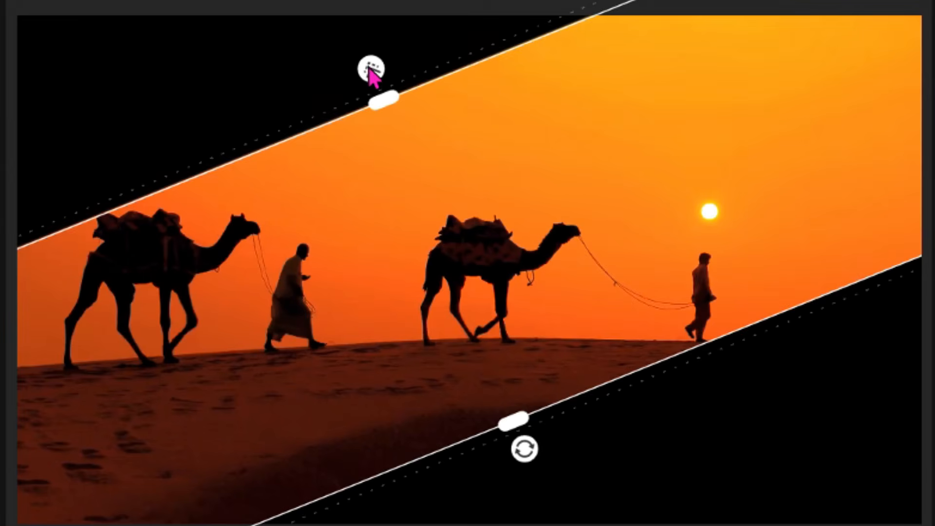
- Try soft and hard edges on the film strip mask and set its feather to 50
{"action": "left_click_drag", "start_coordinate": [372, 74], "coordinate": [356, 35]}
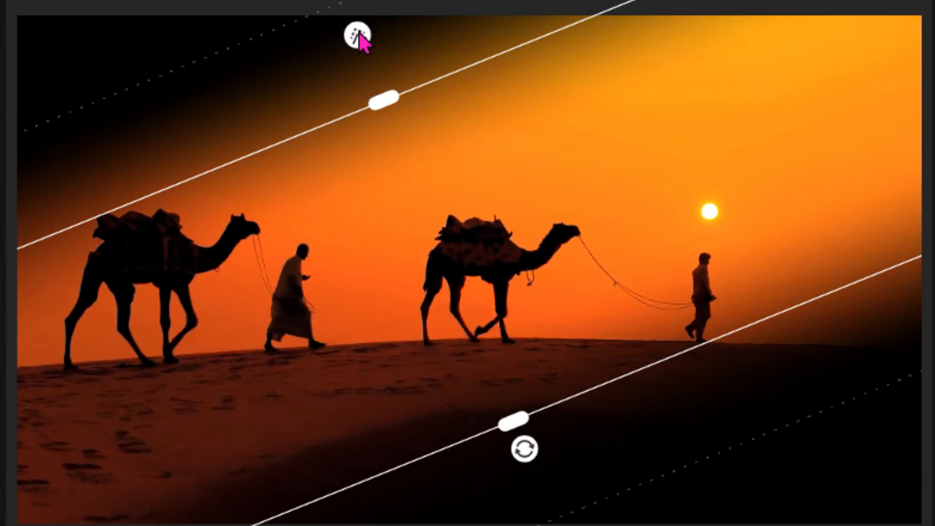
{"action": "left_click_drag", "start_coordinate": [358, 37], "coordinate": [372, 73]}
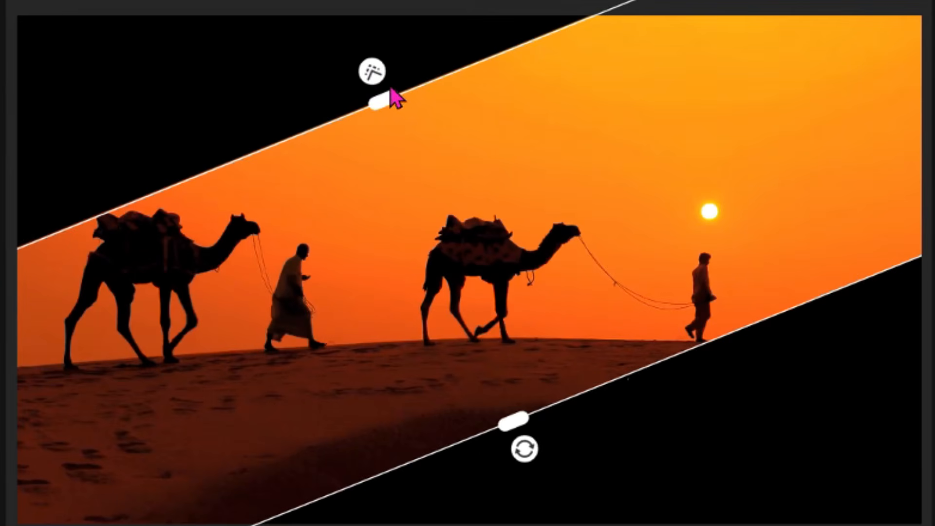
{"action": "left_click_drag", "start_coordinate": [377, 76], "coordinate": [360, 41]}
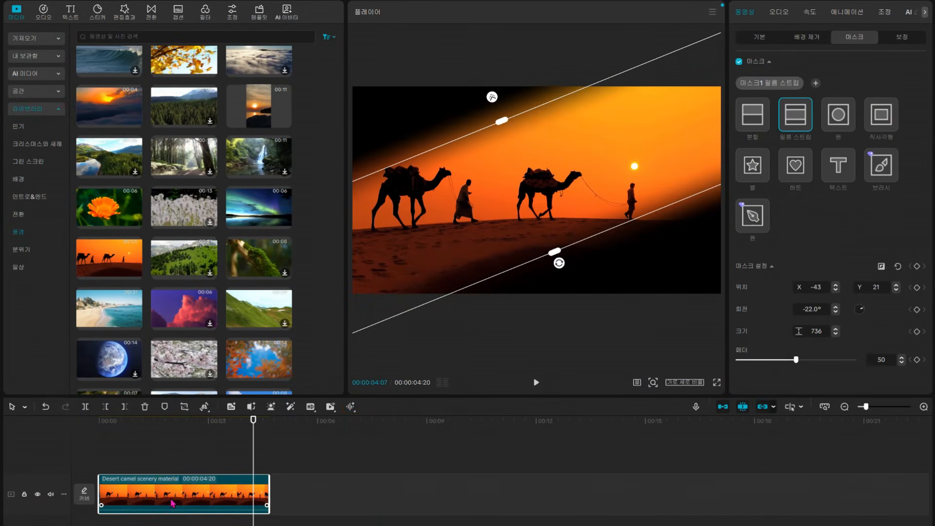
- Move the desert camel clip to an upper track, place the Aurora lake scenery clip beneath it and preview the blended result
{"action": "left_click_drag", "start_coordinate": [169, 498], "coordinate": [128, 476]}
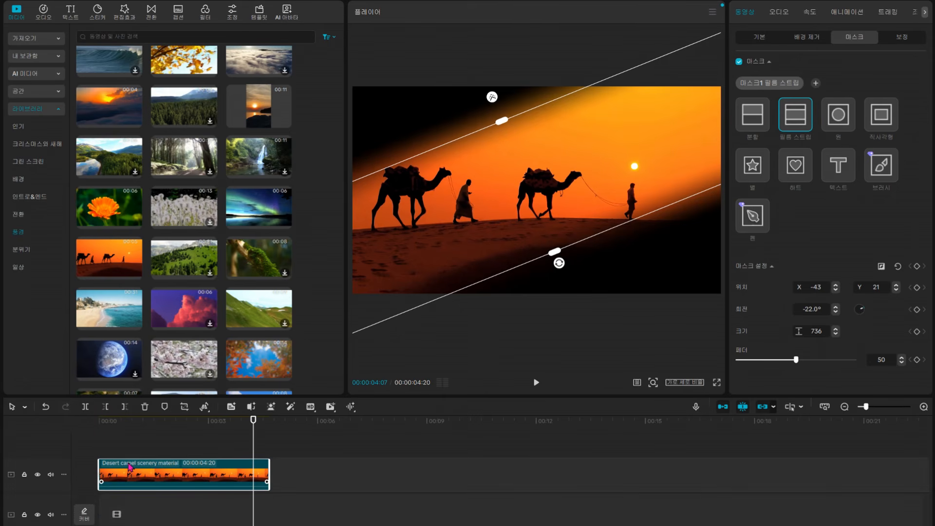
{"action": "left_click", "coordinate": [285, 223]}
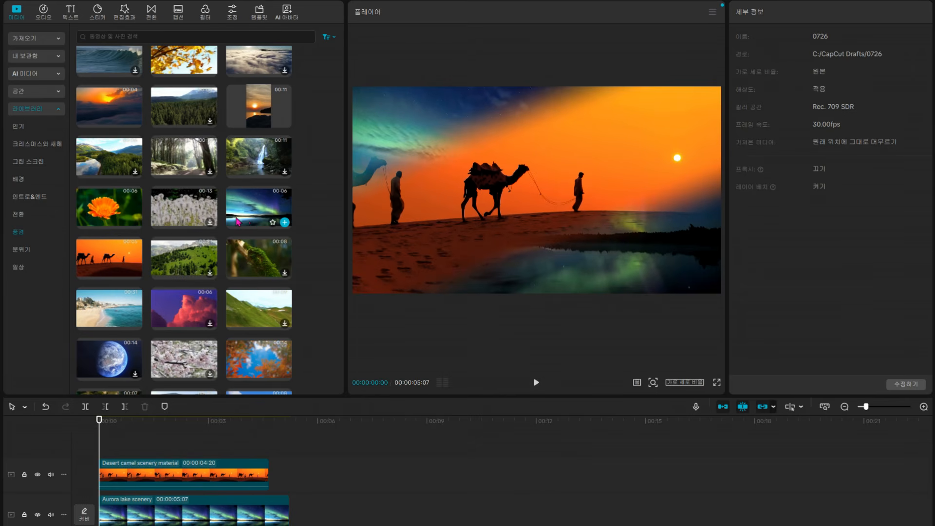
{"action": "left_click", "coordinate": [126, 476]}
{"action": "left_click", "coordinate": [536, 383]}
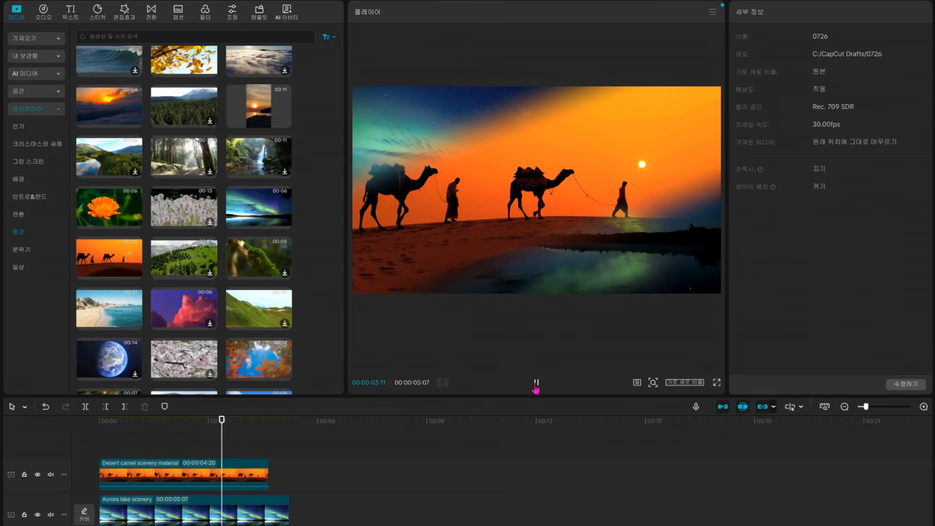
{"action": "left_click", "coordinate": [536, 384]}
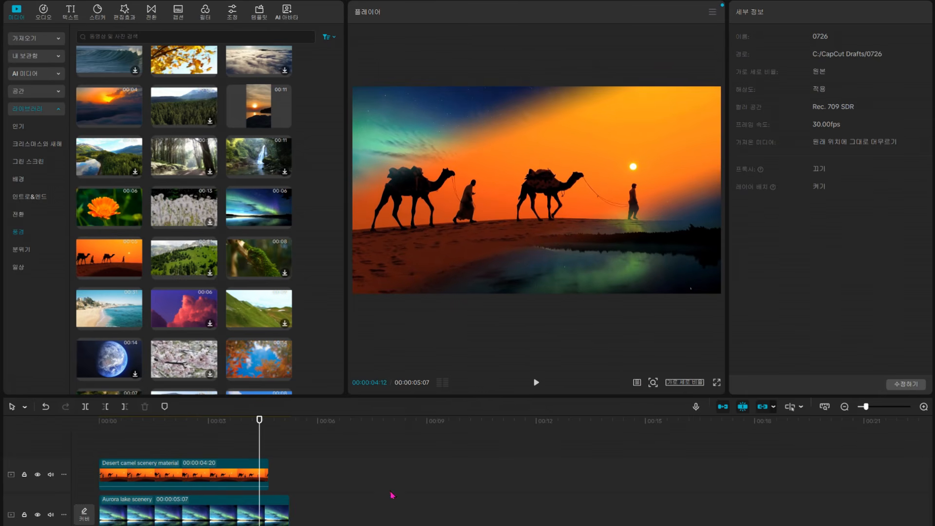
- Trim the end of the Aurora lake scenery clip to match the end of the camel clip at 00:00:04:20
{"action": "left_click", "coordinate": [267, 455]}
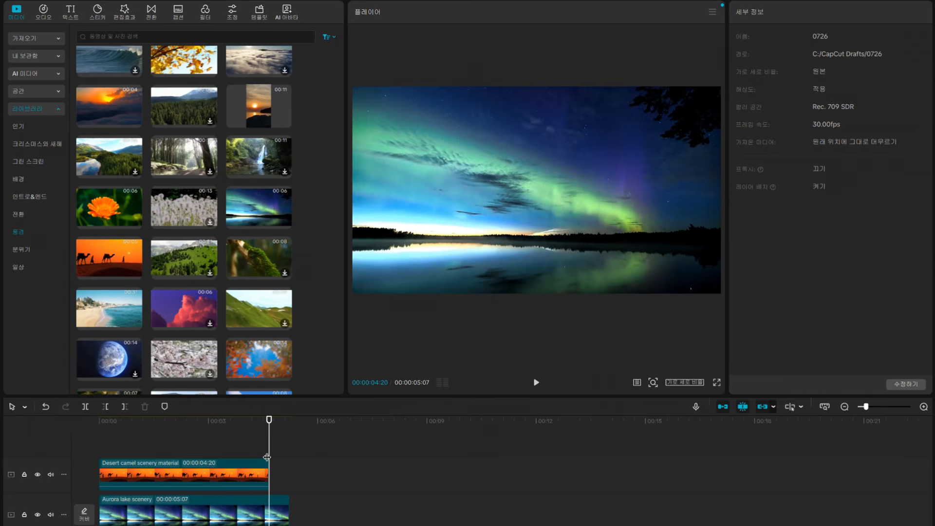
{"action": "left_click", "coordinate": [262, 509]}
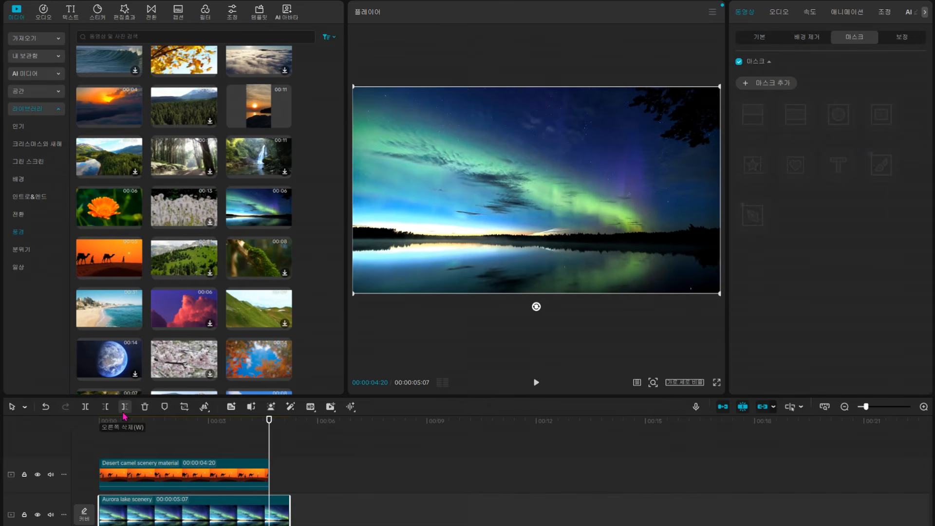
{"action": "left_click", "coordinate": [124, 408]}
{"action": "left_click", "coordinate": [123, 444]}
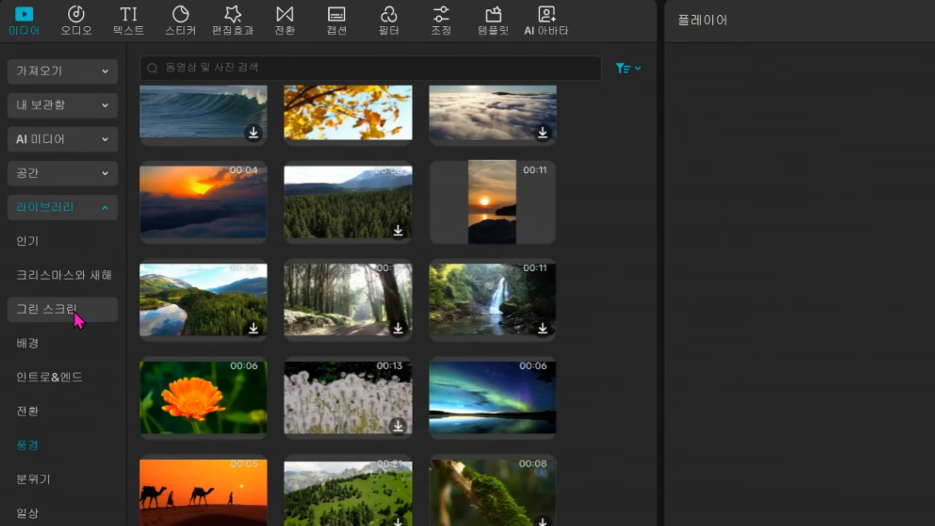
- Add the Breaking News newspaper clip from the green screen library to the timeline and preview its animation
{"action": "left_click", "coordinate": [56, 312]}
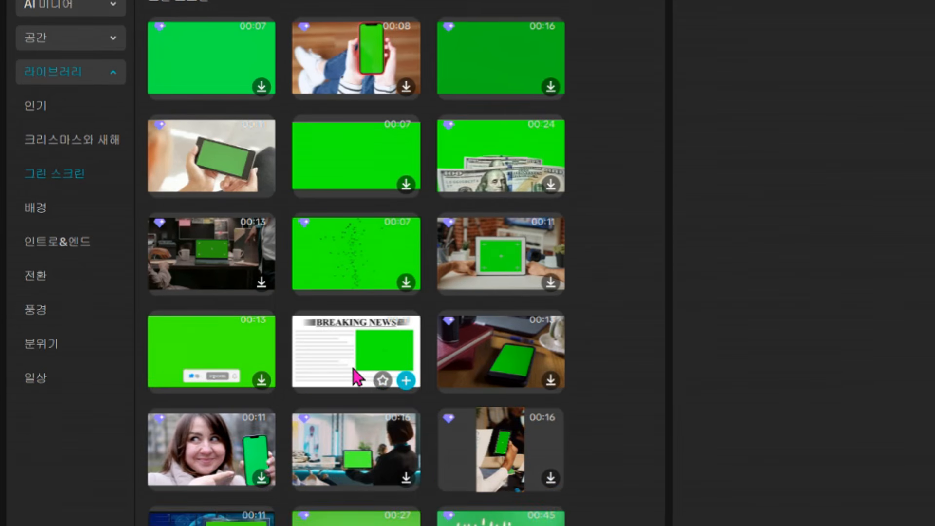
{"action": "left_click", "coordinate": [402, 473]}
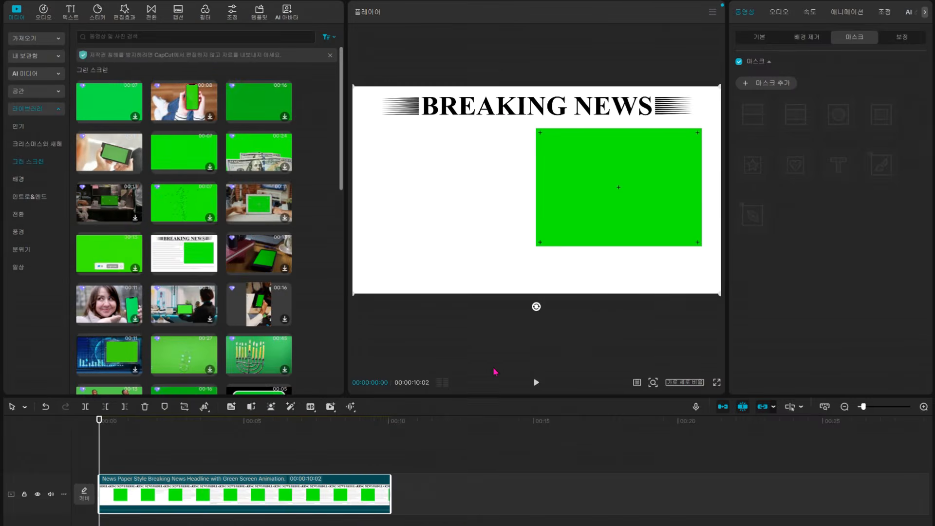
{"action": "left_click", "coordinate": [536, 385]}
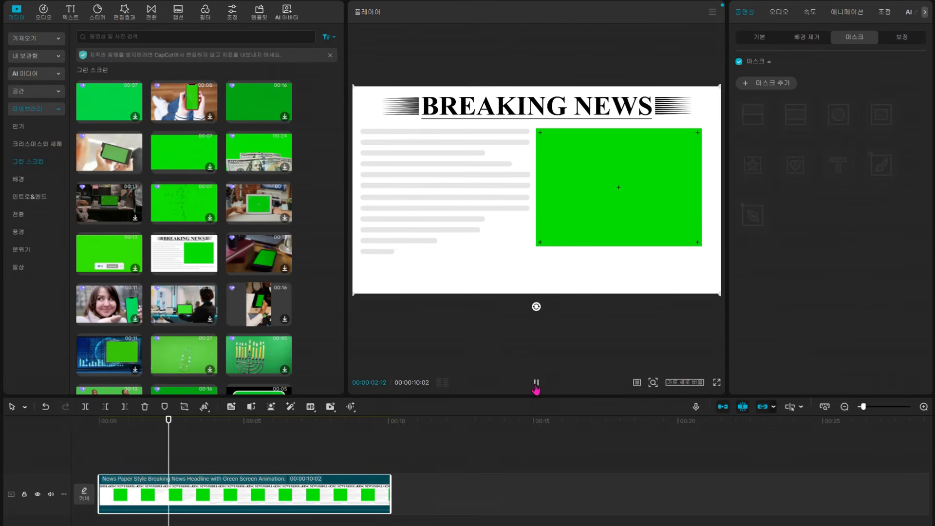
{"action": "left_click", "coordinate": [536, 384]}
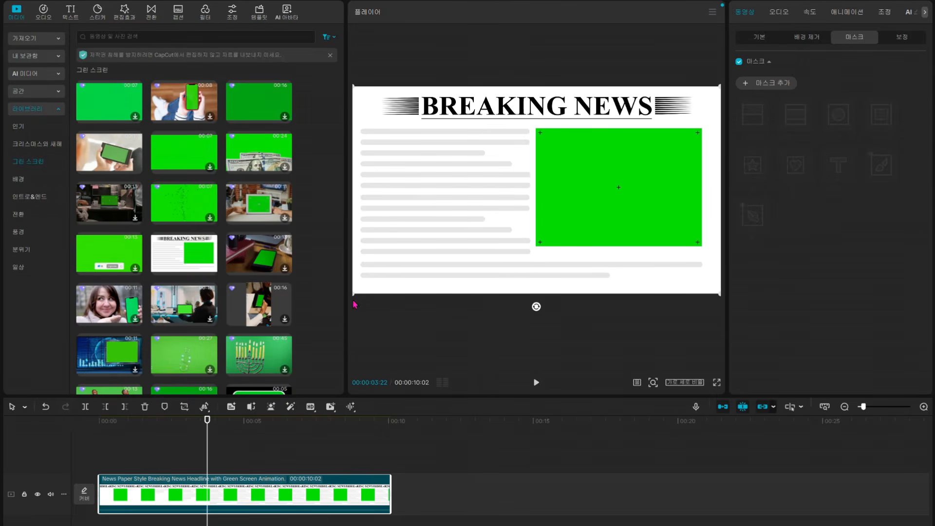
- Enlarge the Breaking News clip to about 113% and position it at about X -155, Y -141
{"action": "left_click_drag", "start_coordinate": [354, 295], "coordinate": [334, 340]}
{"action": "left_click_drag", "start_coordinate": [572, 245], "coordinate": [556, 258]}
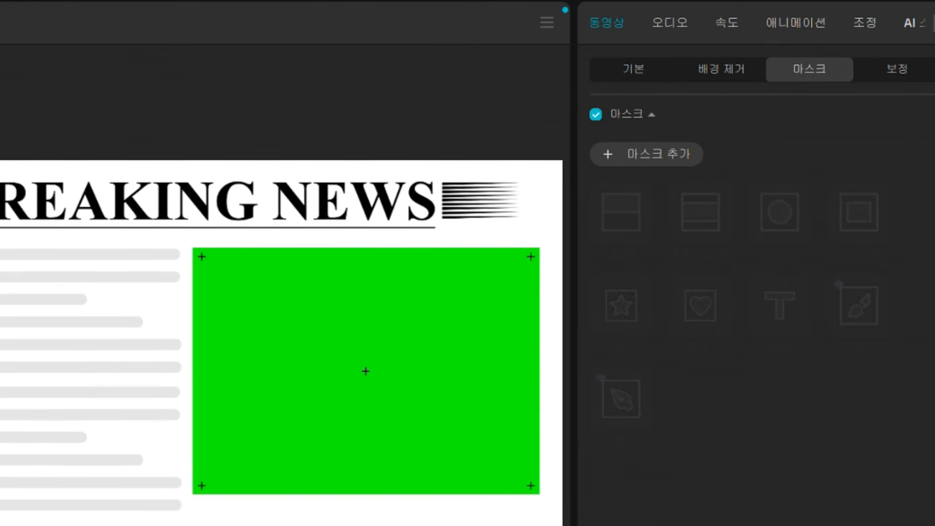
{"action": "left_click", "coordinate": [633, 73]}
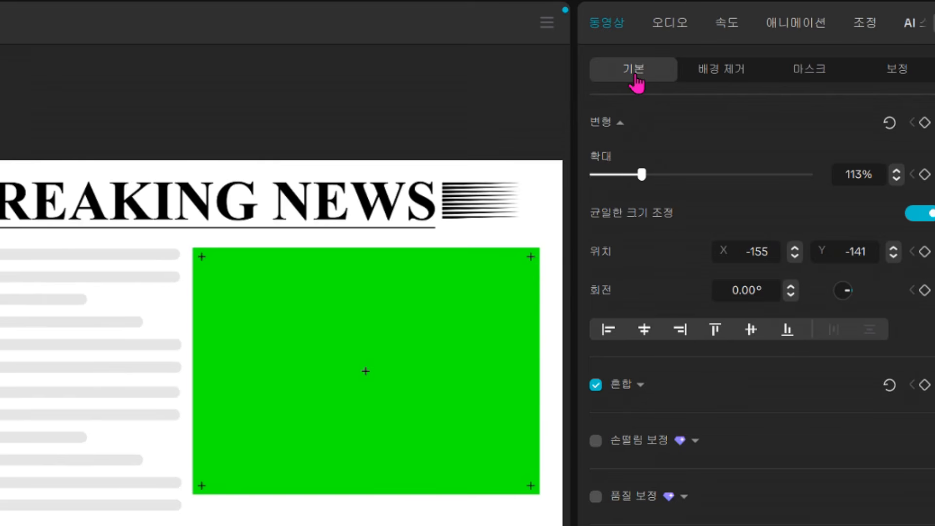
- Enable chroma key on the Breaking News clip and pick the green rectangle as the colour to remove
{"action": "left_click", "coordinate": [726, 75]}
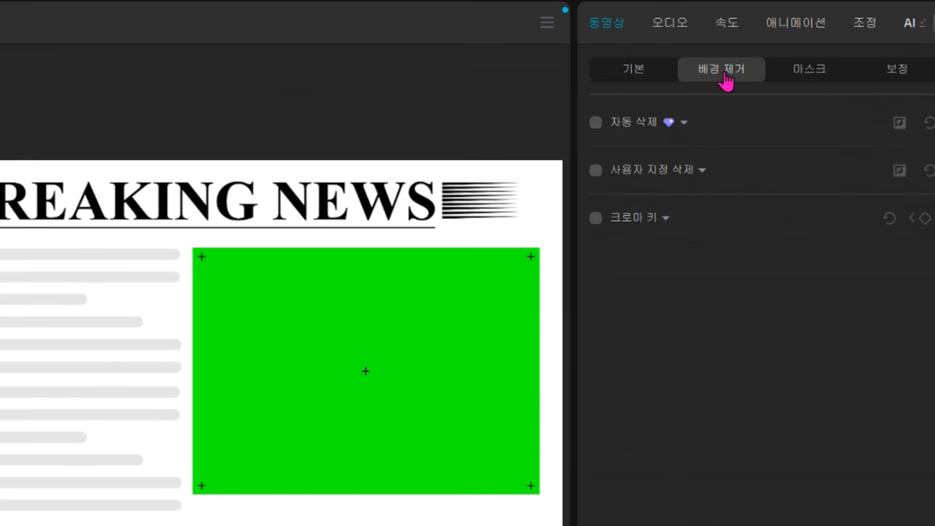
{"action": "left_click", "coordinate": [597, 220]}
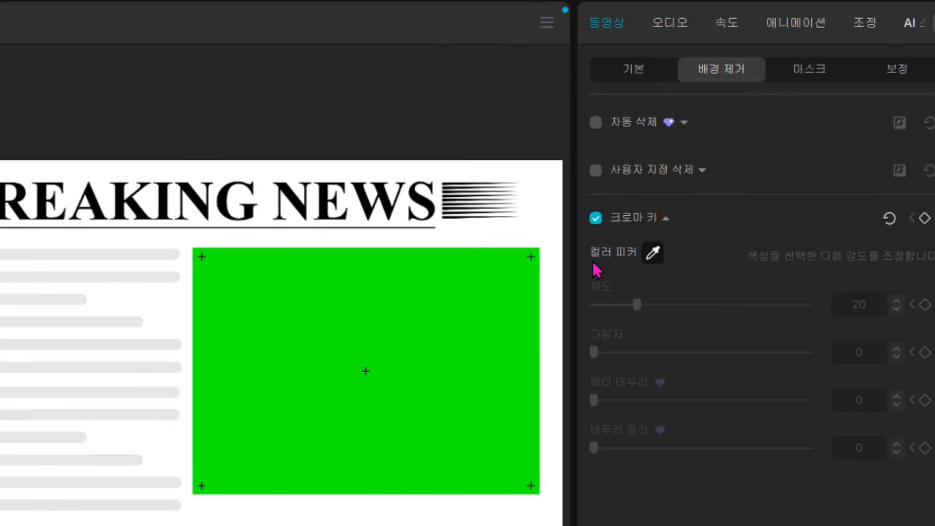
{"action": "left_click", "coordinate": [653, 254]}
{"action": "left_click", "coordinate": [514, 350]}
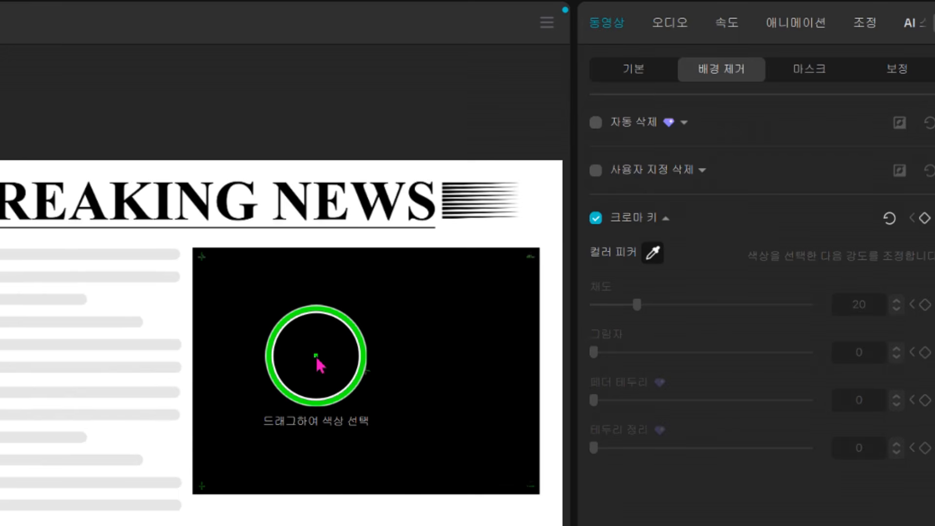
{"action": "left_click", "coordinate": [316, 359]}
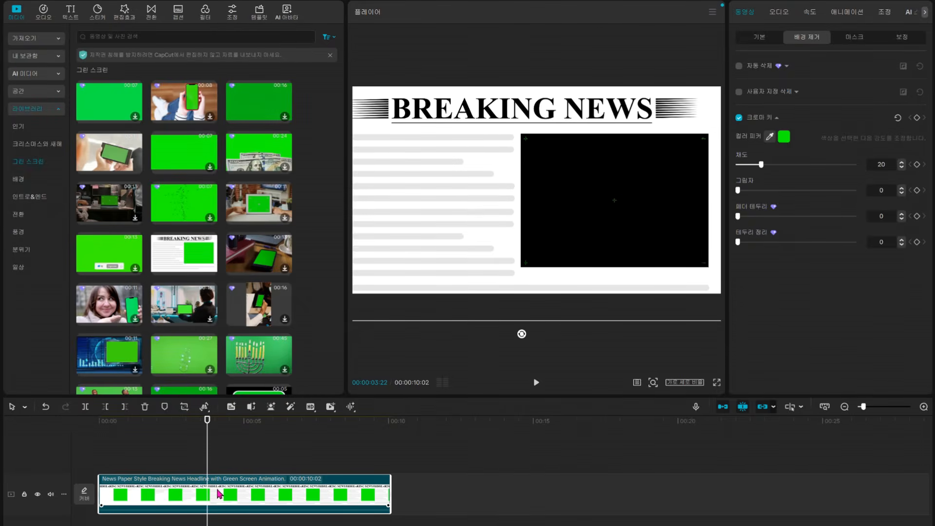
- Move the Breaking News clip to an upper track and place the Happy Friends Traveling By Car clip from the daily-life library beneath it
{"action": "left_click_drag", "start_coordinate": [218, 494], "coordinate": [218, 461]}
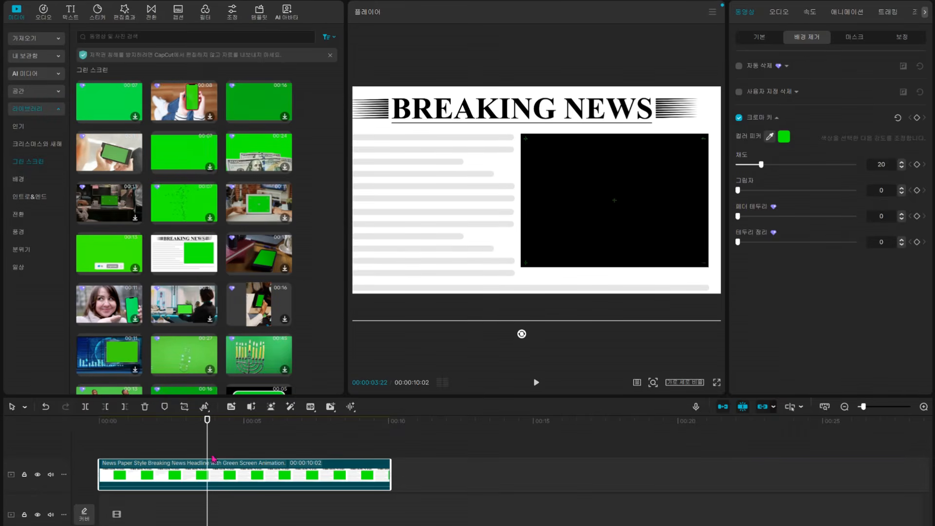
{"action": "left_click", "coordinate": [26, 273]}
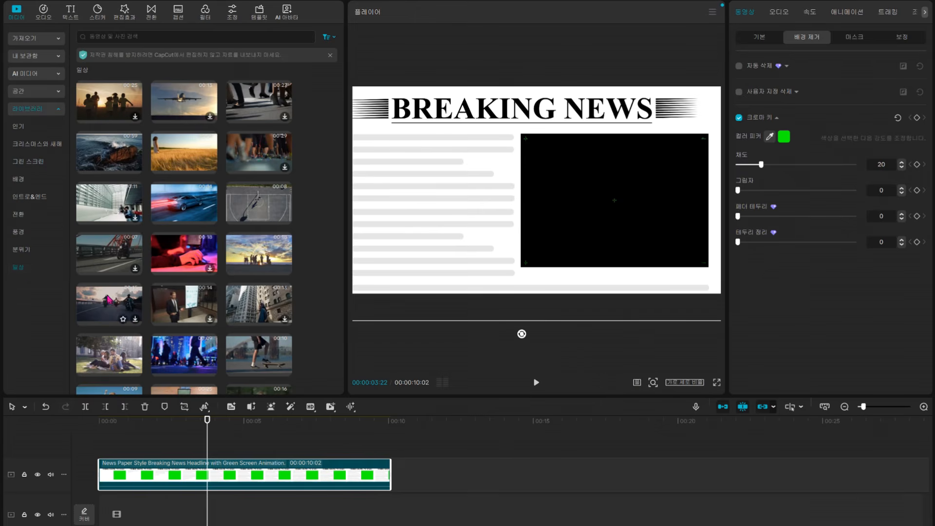
{"action": "left_click", "coordinate": [537, 382]}
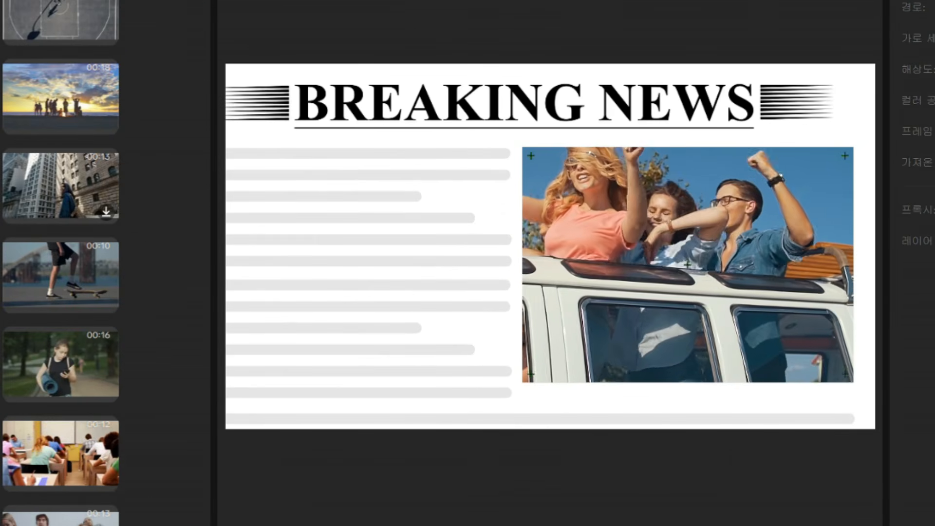
- Shrink the Happy Friends clip and reposition it so the people fit in the newspaper's picture window, and play the result
{"action": "left_click", "coordinate": [550, 246]}
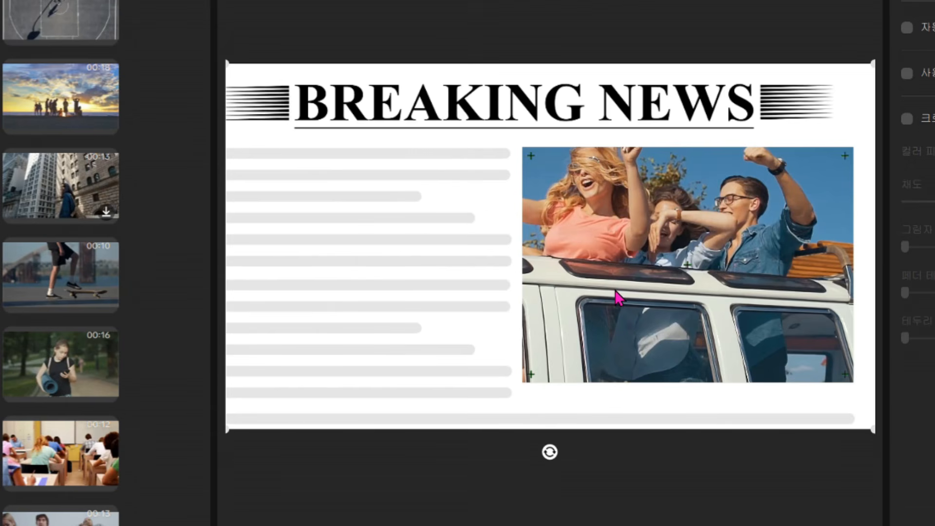
{"action": "left_click_drag", "start_coordinate": [616, 299], "coordinate": [617, 321]}
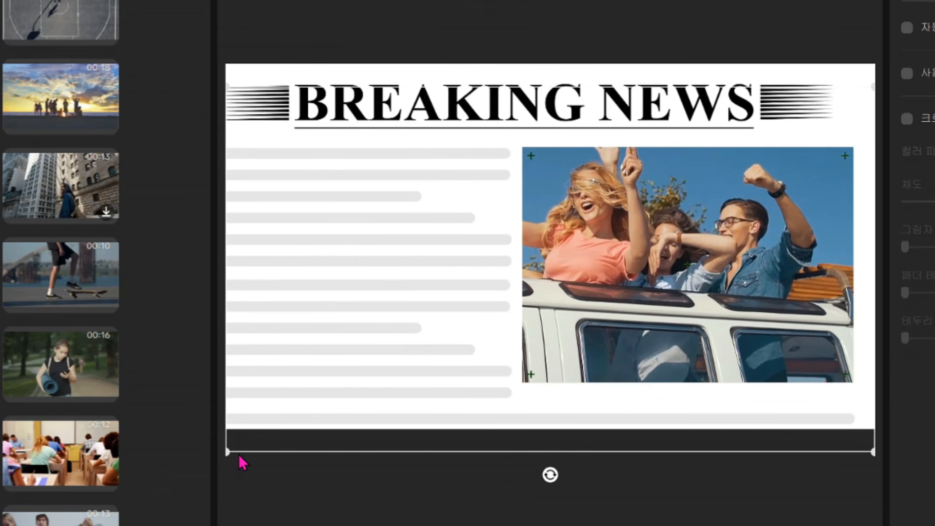
{"action": "left_click_drag", "start_coordinate": [229, 457], "coordinate": [323, 434]}
{"action": "left_click_drag", "start_coordinate": [606, 350], "coordinate": [647, 352]}
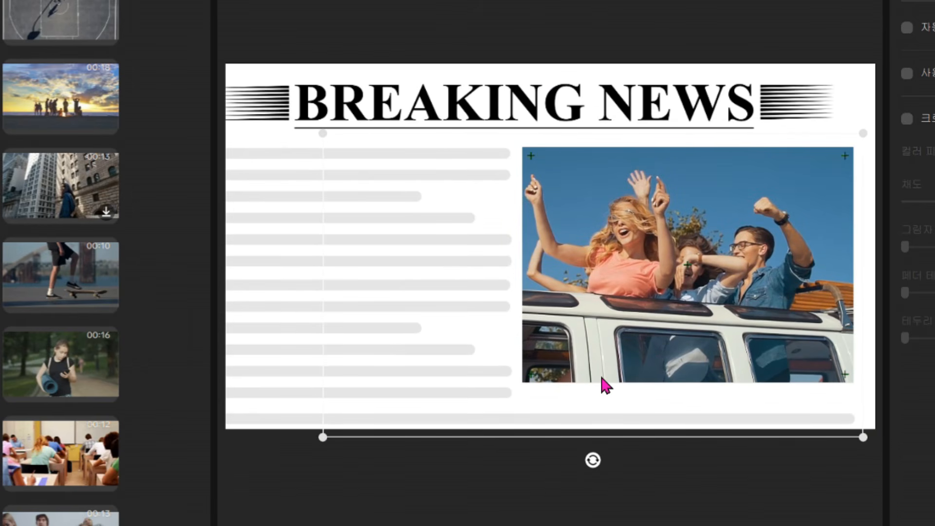
{"action": "key", "text": "space"}
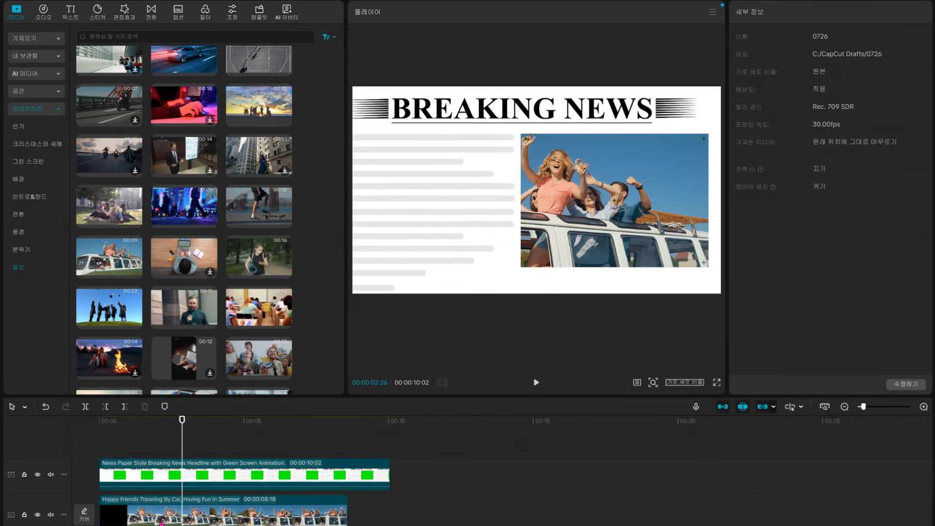
- Cut off the Happy Friends clip after 00:00:02:26 and append the library clip of friends playing video games directly behind it
{"action": "left_click", "coordinate": [160, 522]}
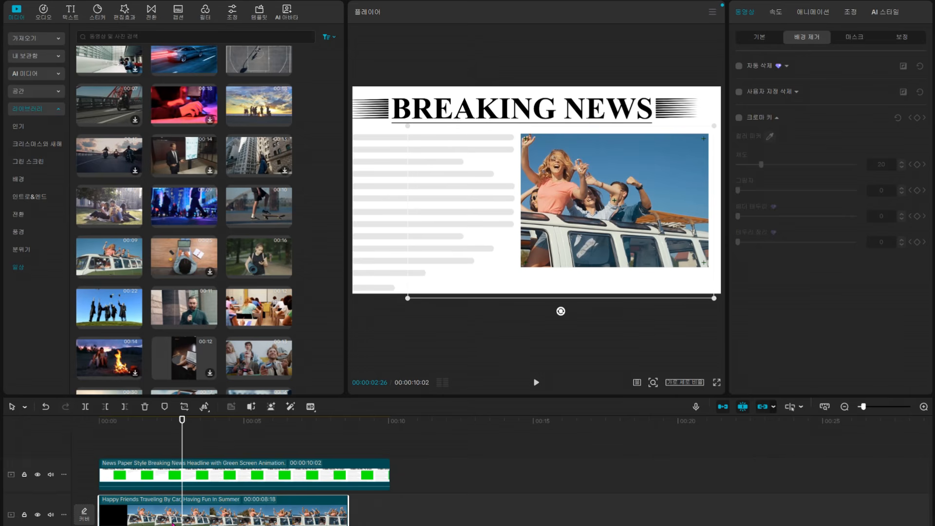
{"action": "left_click", "coordinate": [124, 412]}
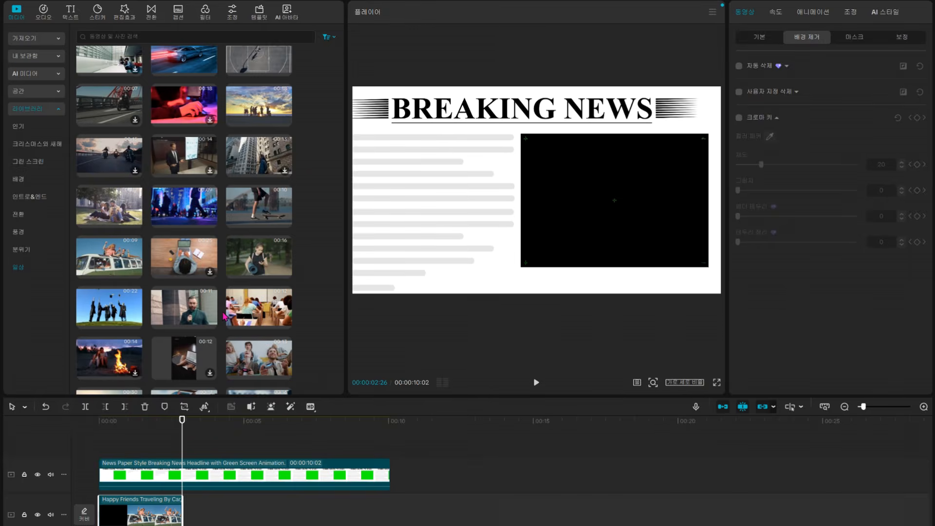
{"action": "scroll", "coordinate": [222, 317], "scroll_direction": "down", "scroll_amount": 1}
{"action": "left_click_drag", "start_coordinate": [259, 310], "coordinate": [217, 512]}
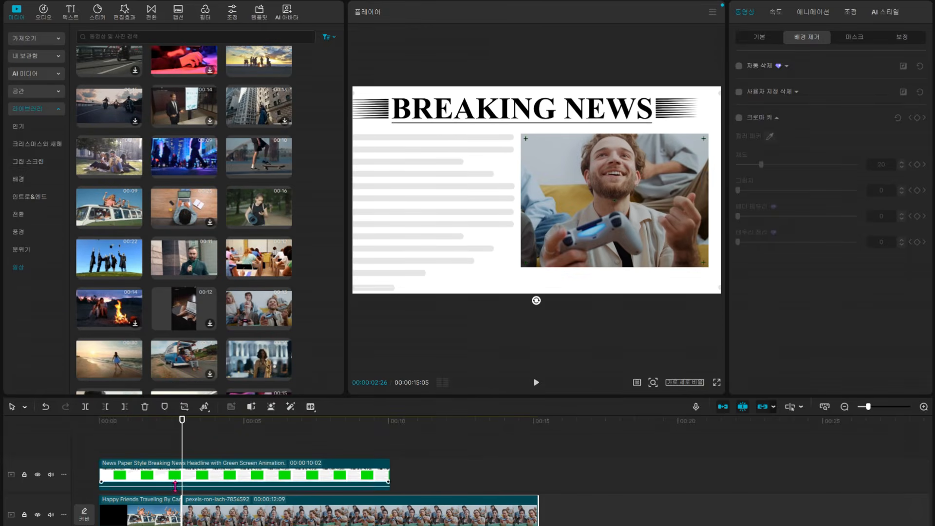
- Preview the gaming clip inside the newspaper window and compare it with its full frame in the library
{"action": "left_click", "coordinate": [537, 384]}
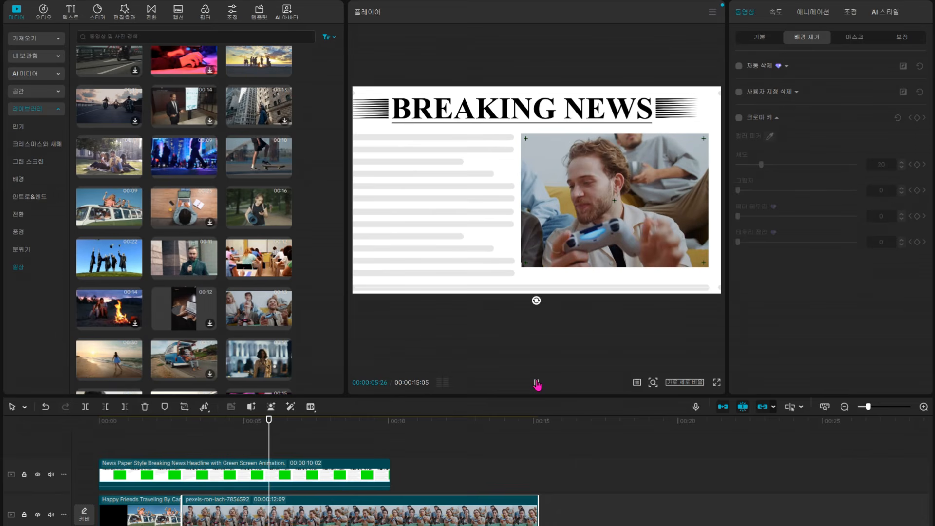
{"action": "left_click", "coordinate": [537, 384]}
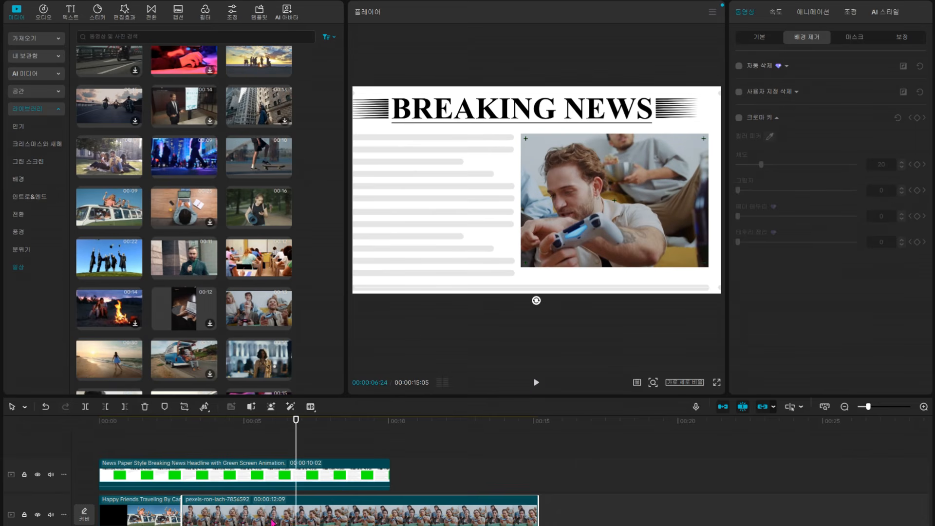
{"action": "left_click", "coordinate": [252, 311]}
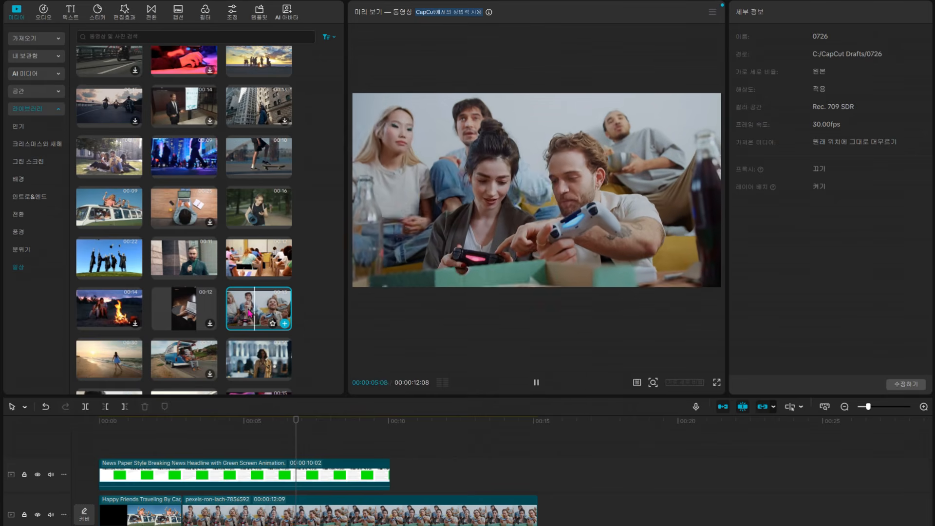
- Shrink the gaming clip to about 66% and move it to about X 547, Y -80 inside the newspaper's picture window
{"action": "left_click", "coordinate": [210, 468]}
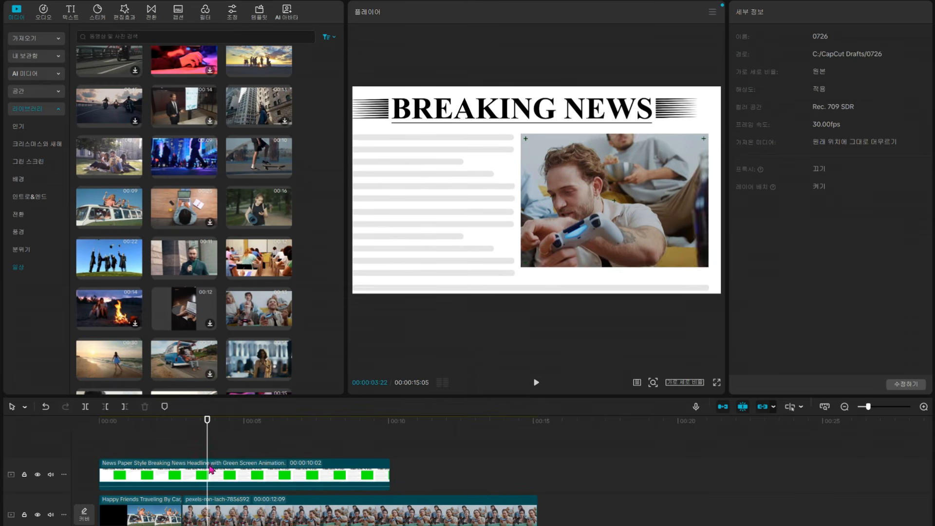
{"action": "left_click", "coordinate": [210, 519]}
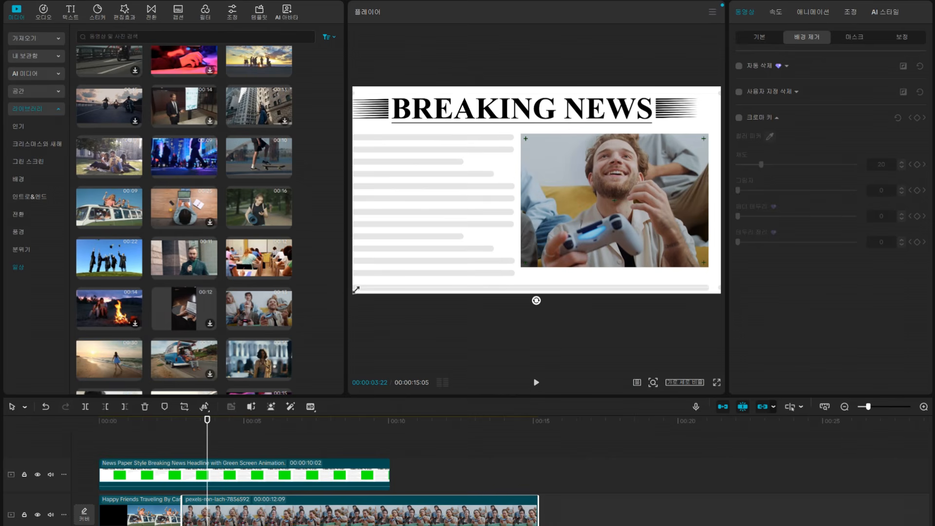
{"action": "left_click_drag", "start_coordinate": [356, 288], "coordinate": [458, 258]}
{"action": "left_click_drag", "start_coordinate": [567, 213], "coordinate": [622, 224]}
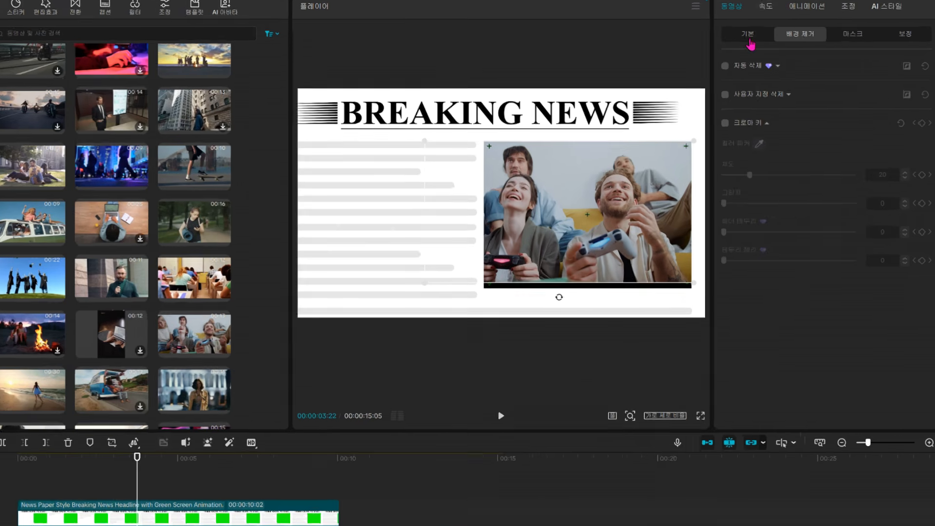
- Refine the gaming clip's fit in the picture window by setting its scale to 73% and X position to 587
{"action": "left_click", "coordinate": [757, 37]}
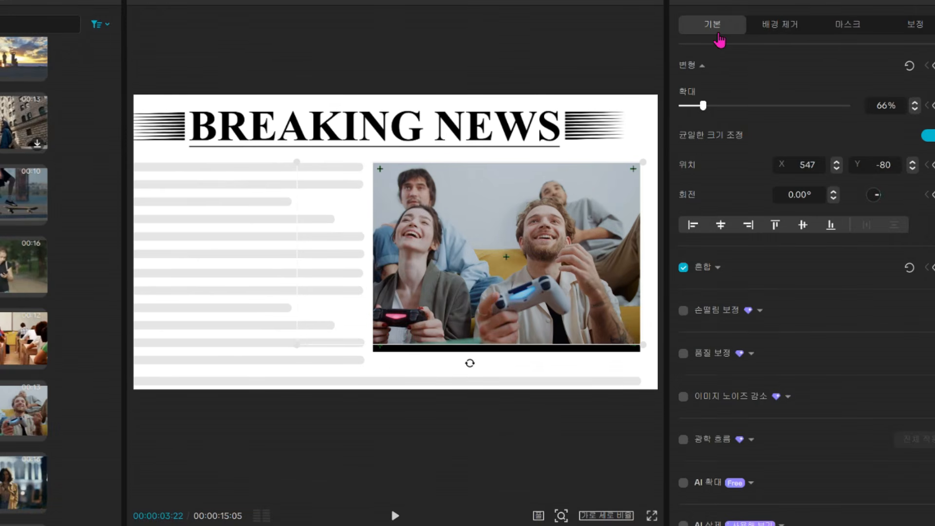
{"action": "left_click_drag", "start_coordinate": [704, 107], "coordinate": [702, 113]}
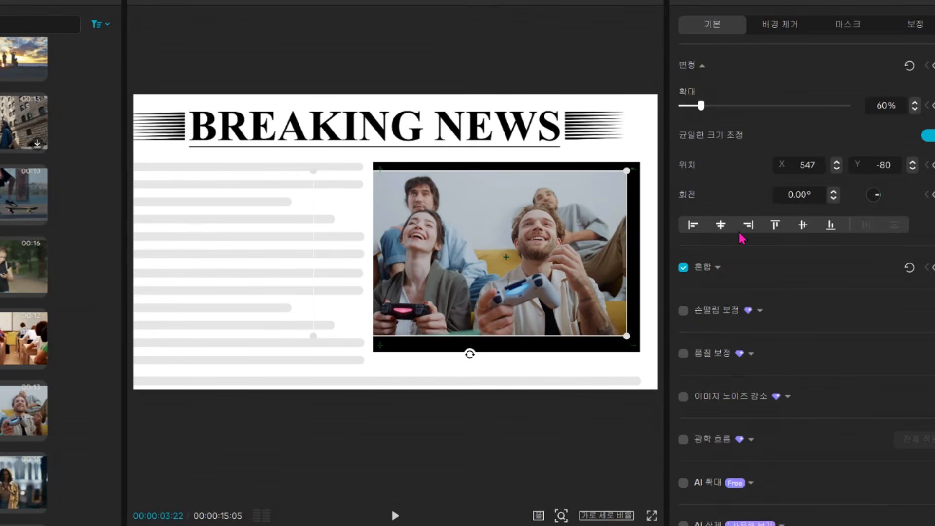
{"action": "left_click", "coordinate": [837, 163]}
{"action": "left_click", "coordinate": [836, 162]}
{"action": "left_click", "coordinate": [836, 163]}
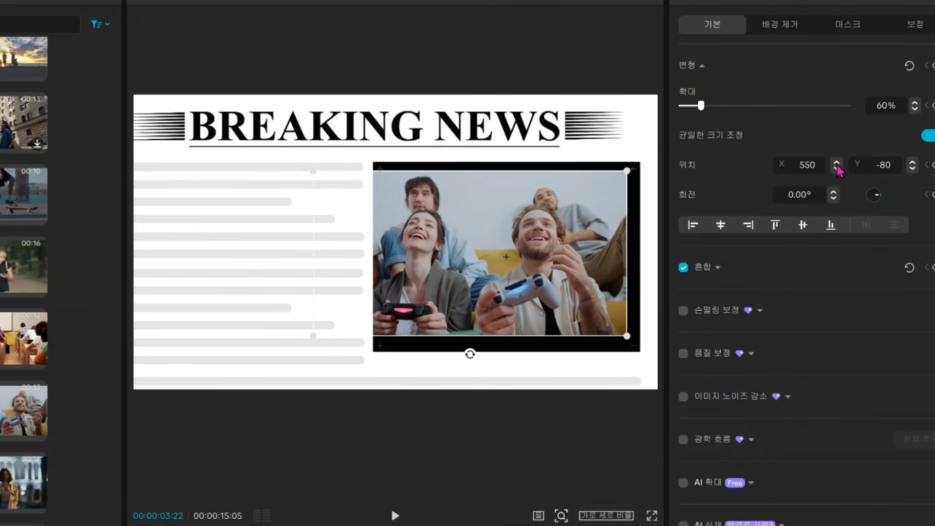
{"action": "left_click", "coordinate": [837, 169]}
{"action": "left_click", "coordinate": [837, 169]}
{"action": "left_click", "coordinate": [837, 169]}
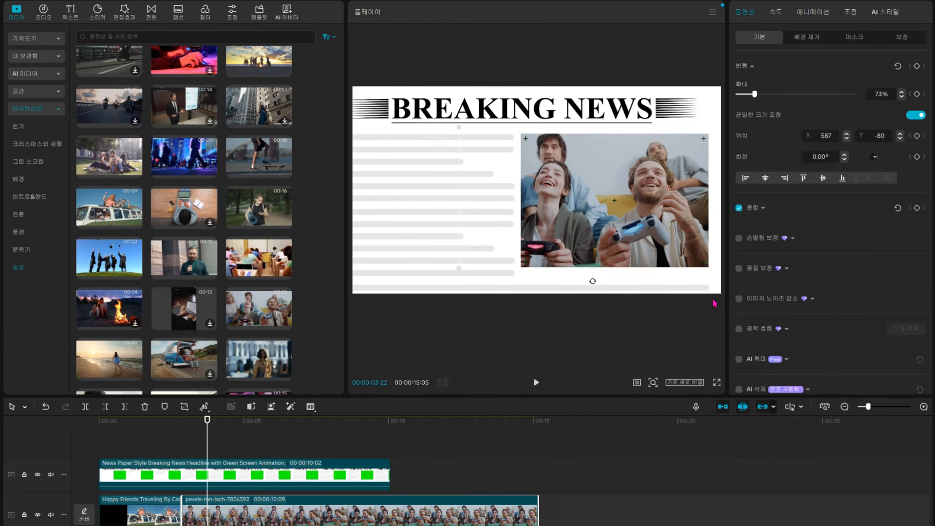
- Play the Breaking News composite from the start and delete all clips from the timeline
{"action": "left_click", "coordinate": [106, 447]}
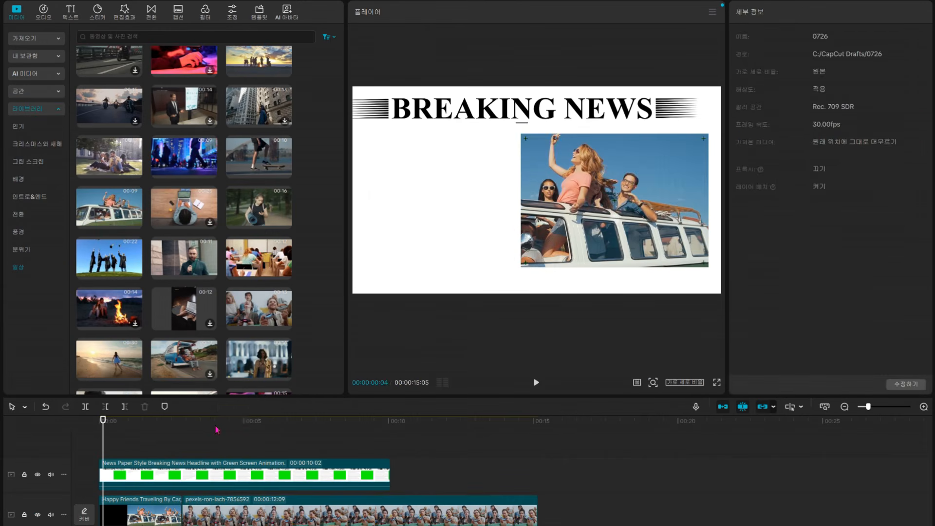
{"action": "left_click", "coordinate": [536, 383]}
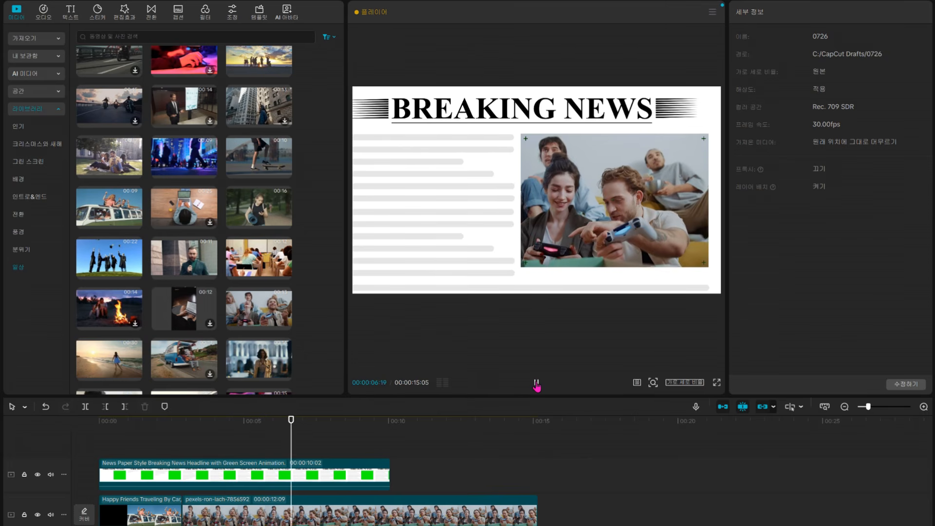
{"action": "left_click", "coordinate": [537, 384]}
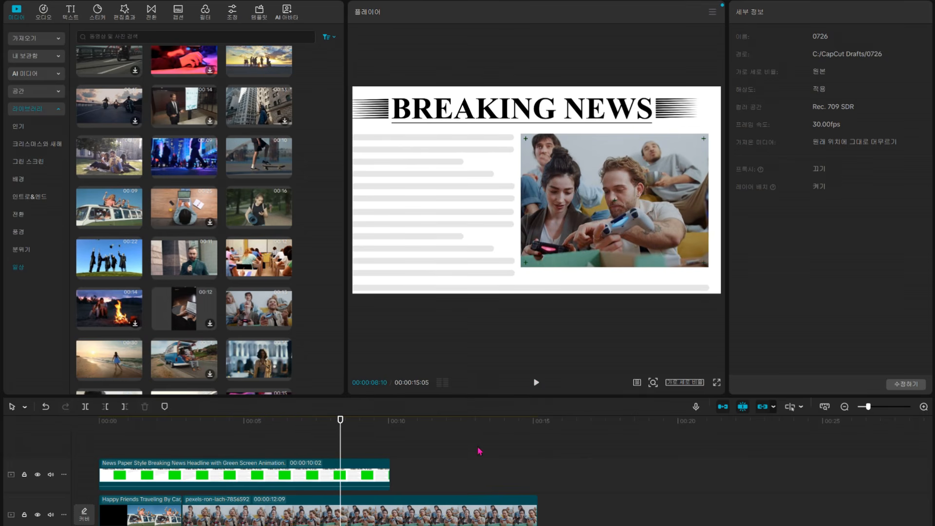
{"action": "key", "text": "ctrl+a"}
{"action": "key", "text": "Delete"}
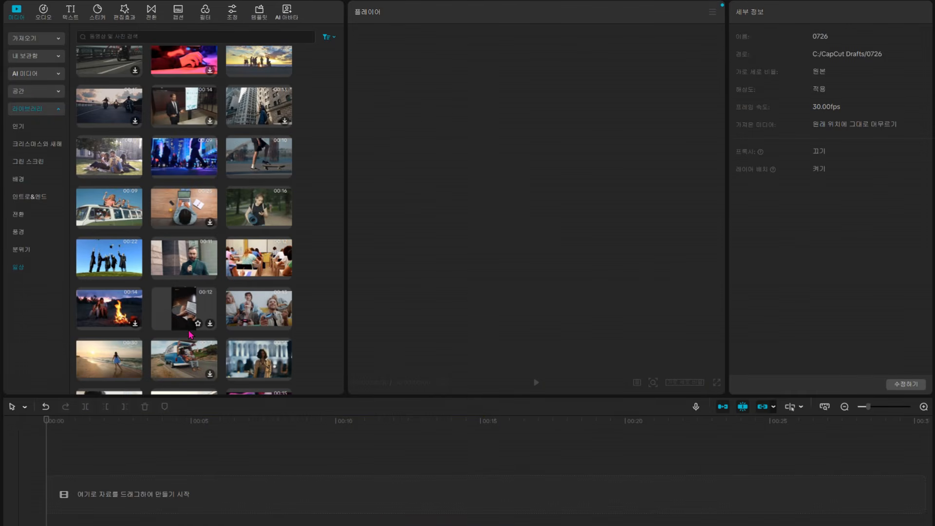
- Add the daily-life library clip of the woman with headphones on a purple background to the timeline and preview it
{"action": "scroll", "coordinate": [190, 335], "scroll_direction": "up", "scroll_amount": 2}
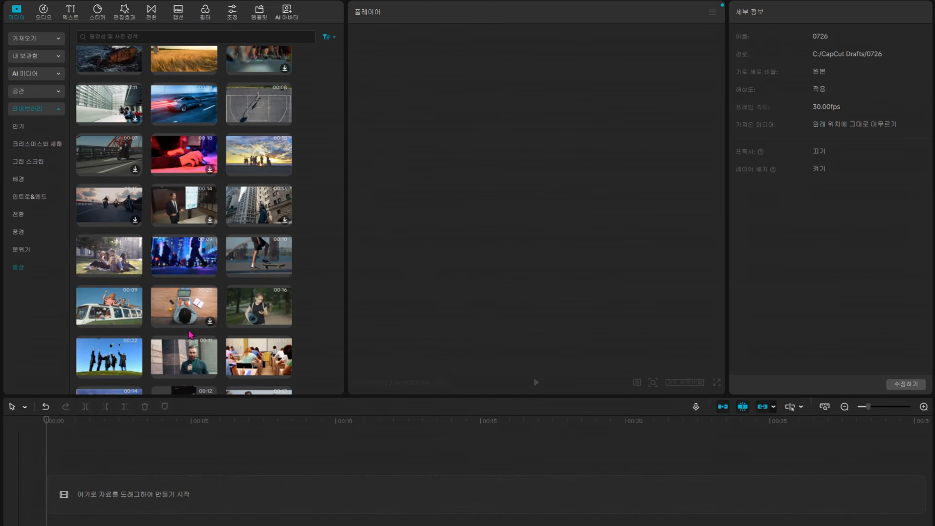
{"action": "scroll", "coordinate": [190, 335], "scroll_direction": "up", "scroll_amount": 2}
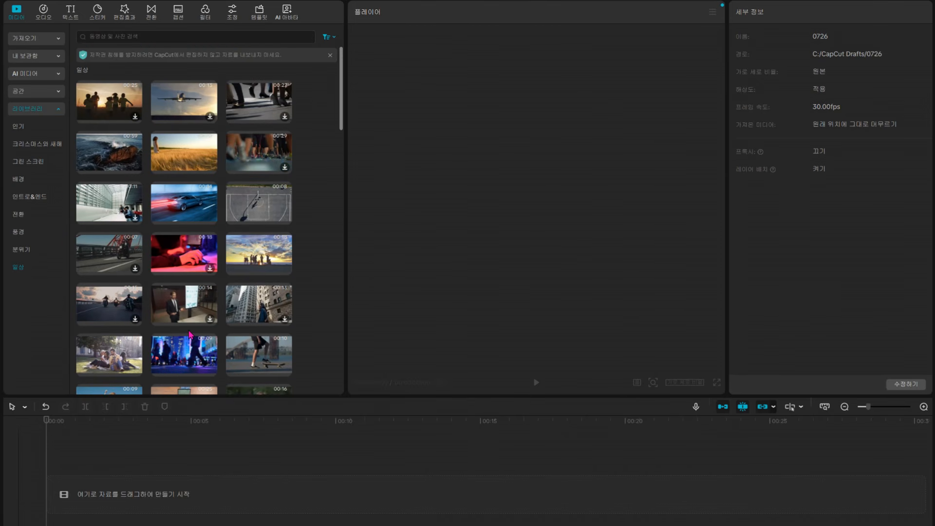
{"action": "scroll", "coordinate": [190, 335], "scroll_direction": "up", "scroll_amount": 1}
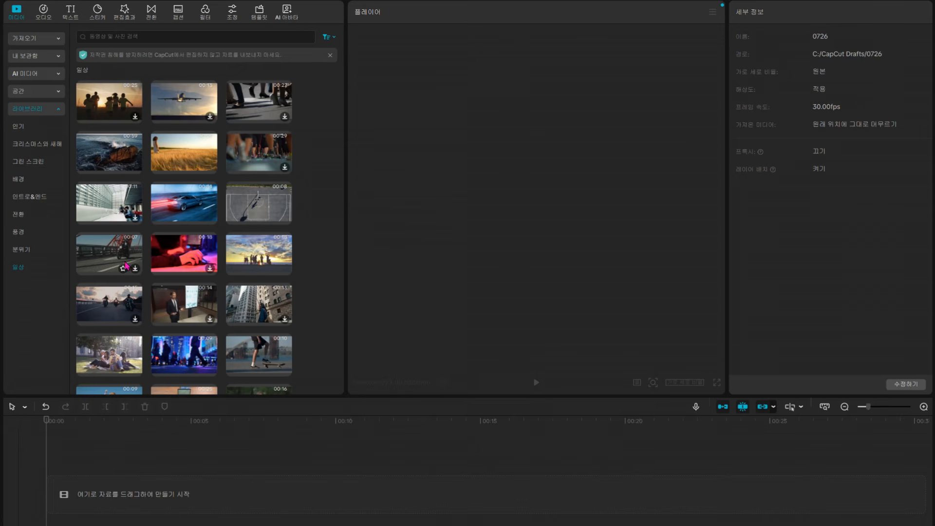
{"action": "scroll", "coordinate": [126, 266], "scroll_direction": "down", "scroll_amount": 2}
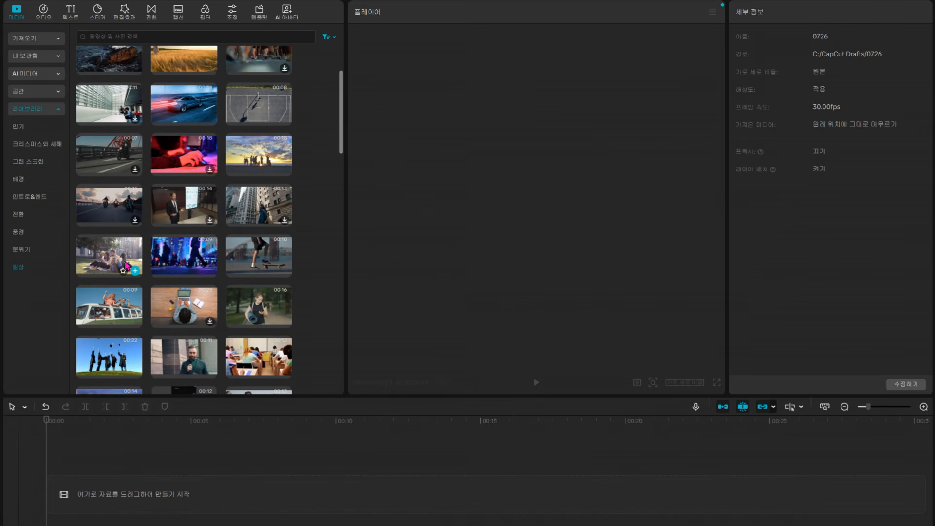
{"action": "scroll", "coordinate": [126, 266], "scroll_direction": "down", "scroll_amount": 4}
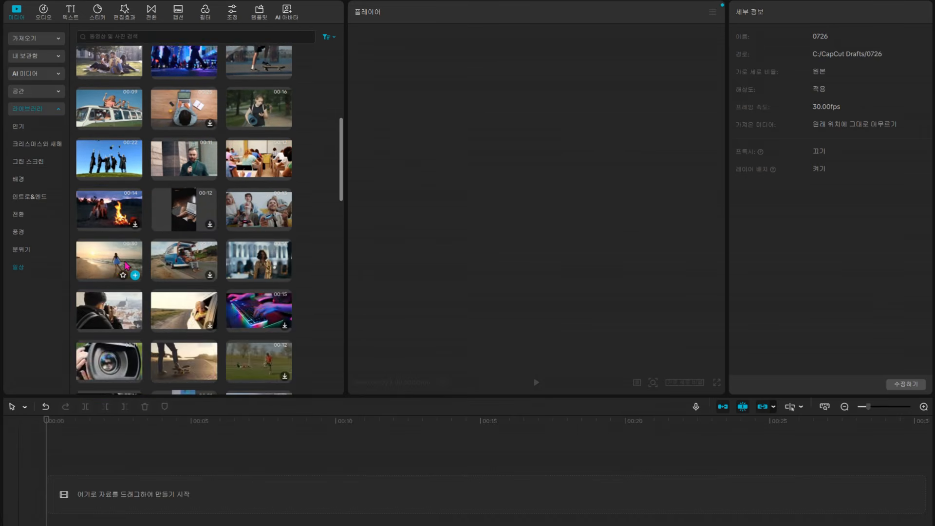
{"action": "scroll", "coordinate": [126, 266], "scroll_direction": "down", "scroll_amount": 3}
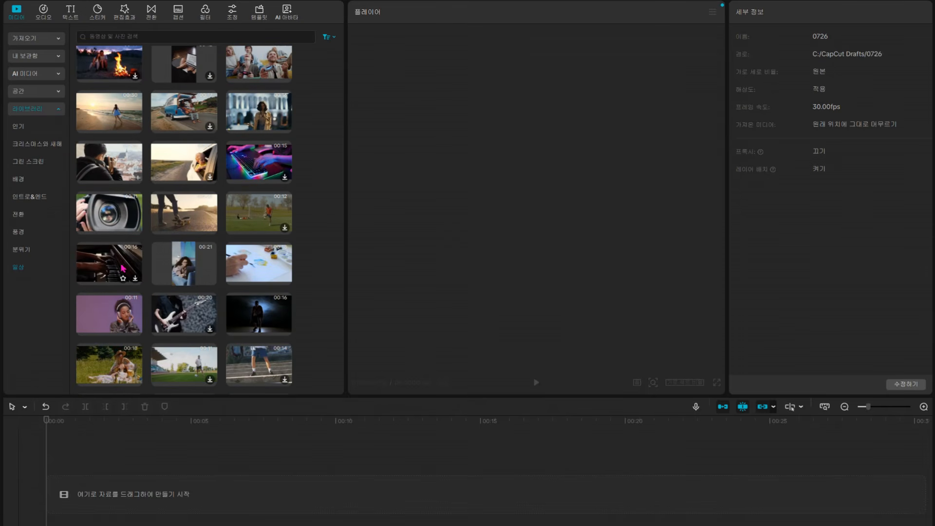
{"action": "left_click", "coordinate": [135, 330]}
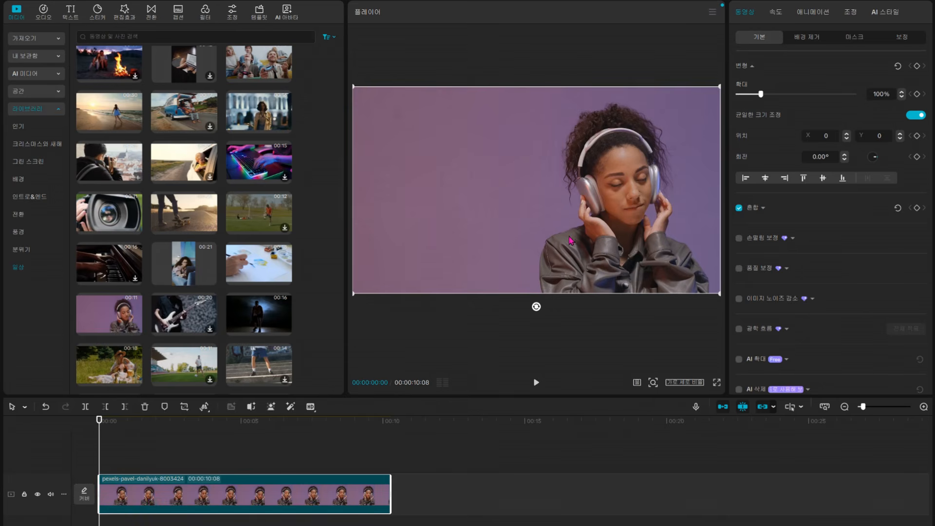
{"action": "left_click", "coordinate": [537, 382]}
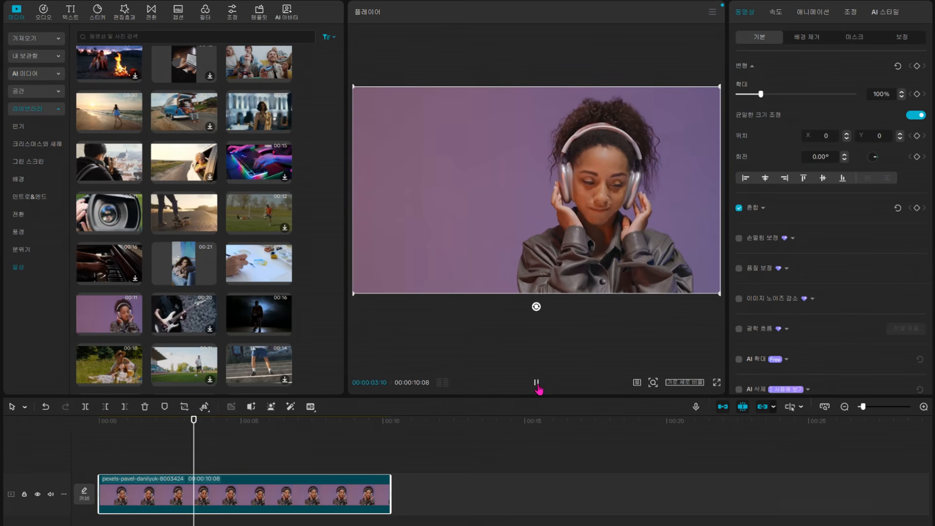
{"action": "left_click", "coordinate": [536, 382]}
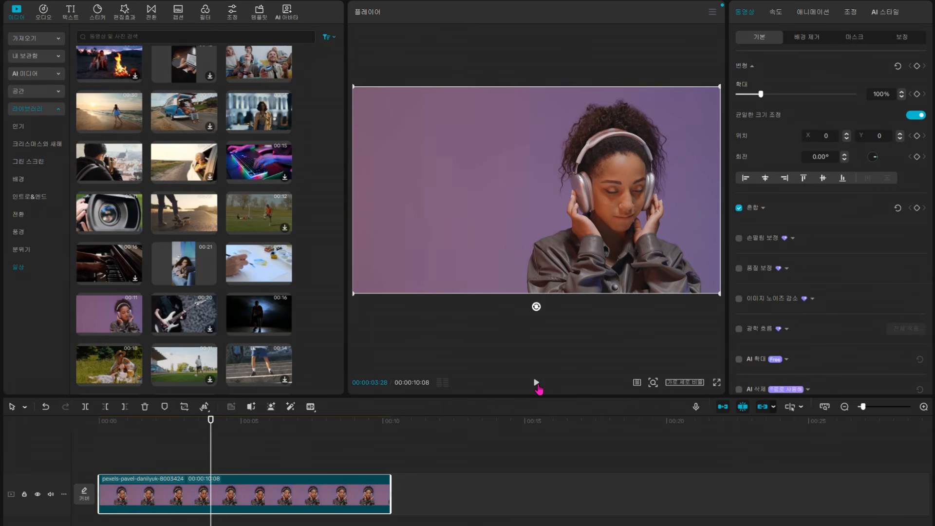
- Chroma-key the purple background by sampling it beside the woman, with intensity 19 and shadow 15
{"action": "left_click", "coordinate": [807, 43]}
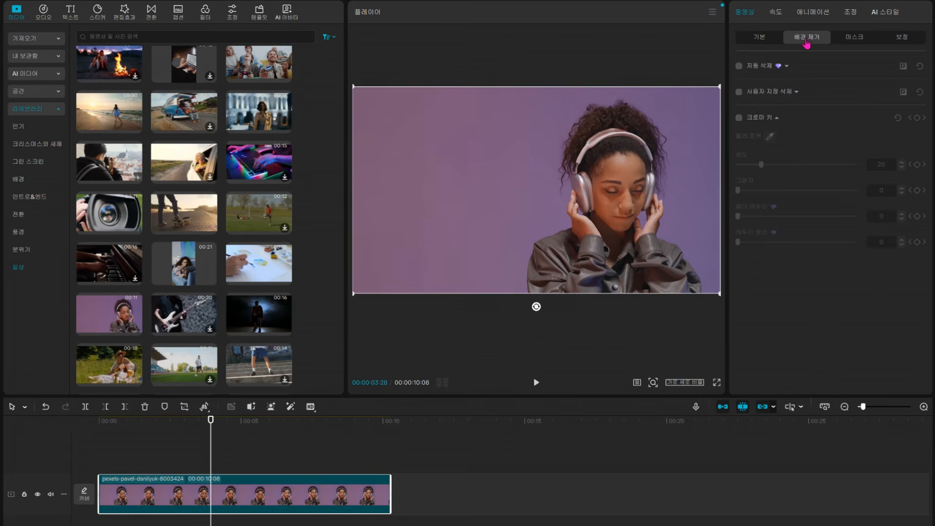
{"action": "left_click", "coordinate": [738, 120]}
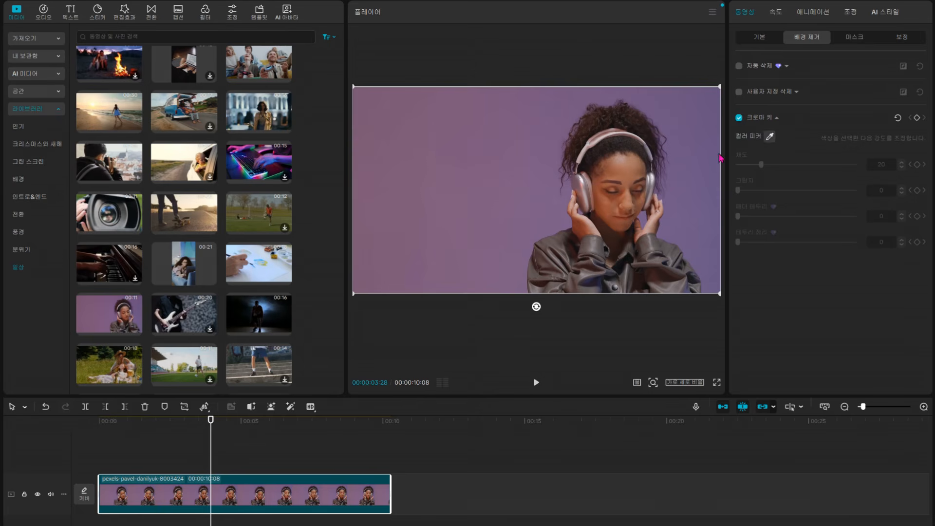
{"action": "left_click", "coordinate": [770, 138]}
{"action": "left_click", "coordinate": [707, 147]}
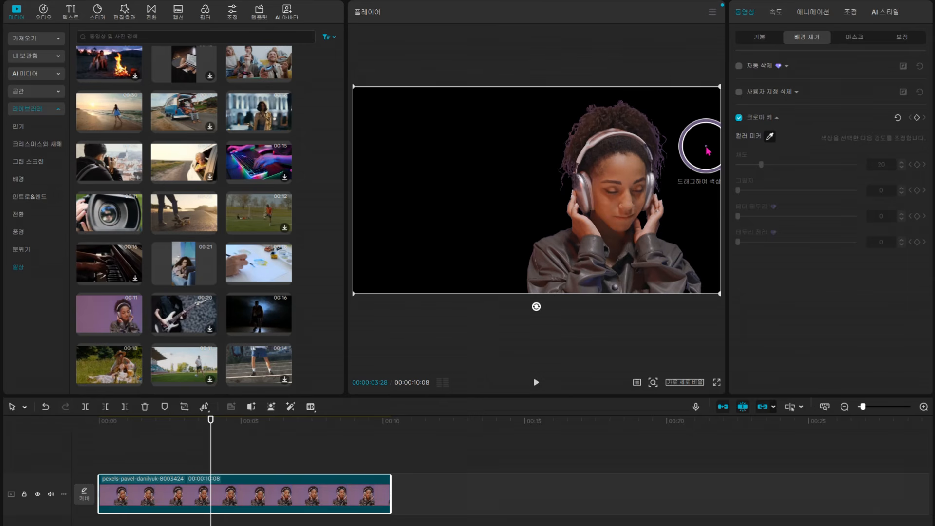
{"action": "left_click_drag", "start_coordinate": [708, 150], "coordinate": [406, 196]}
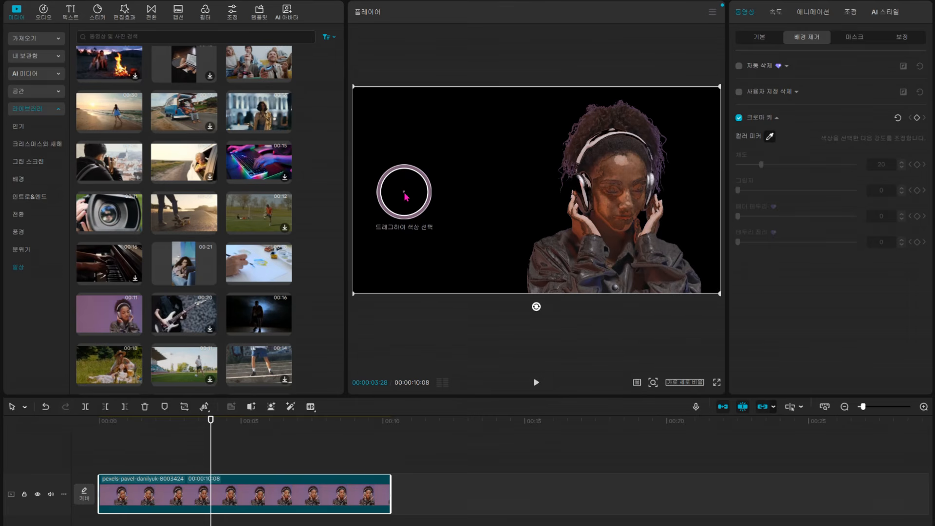
{"action": "left_click_drag", "start_coordinate": [406, 197], "coordinate": [694, 181]}
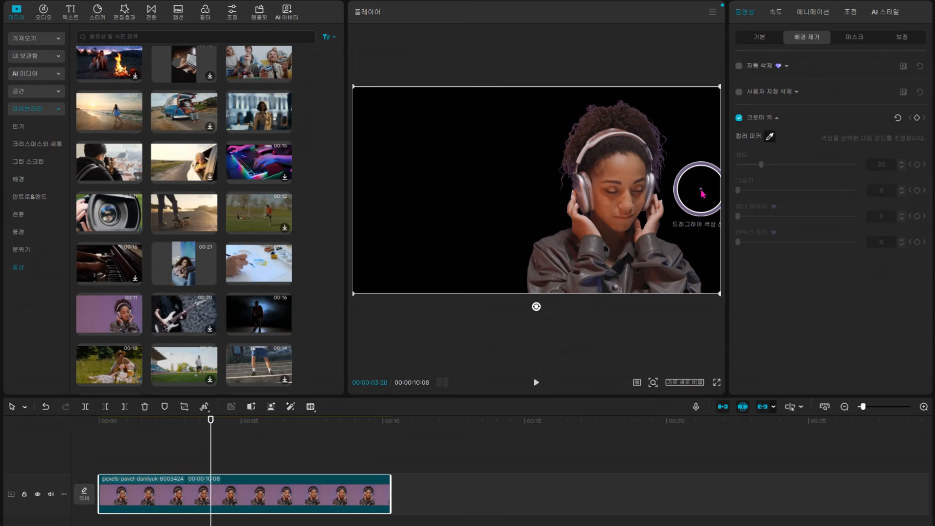
{"action": "left_click", "coordinate": [702, 191]}
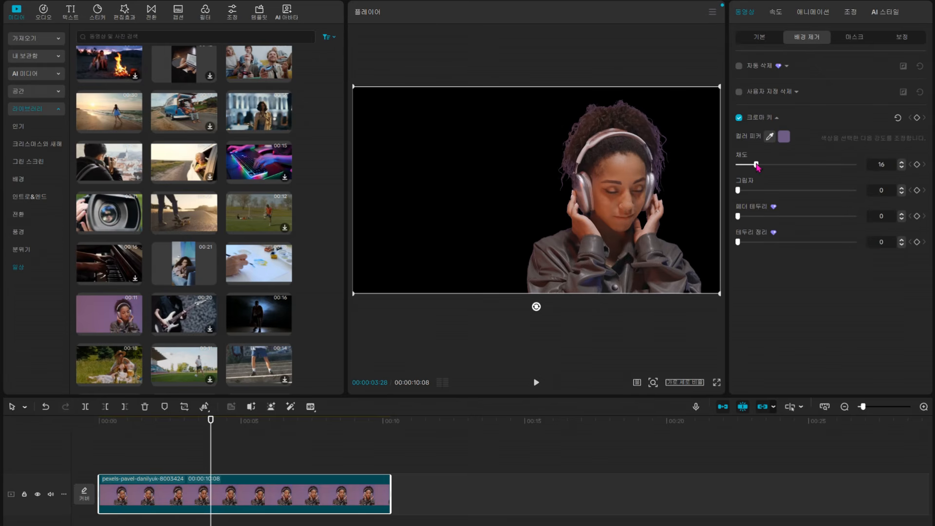
{"action": "left_click_drag", "start_coordinate": [761, 165], "coordinate": [758, 193]}
{"action": "left_click", "coordinate": [192, 455]}
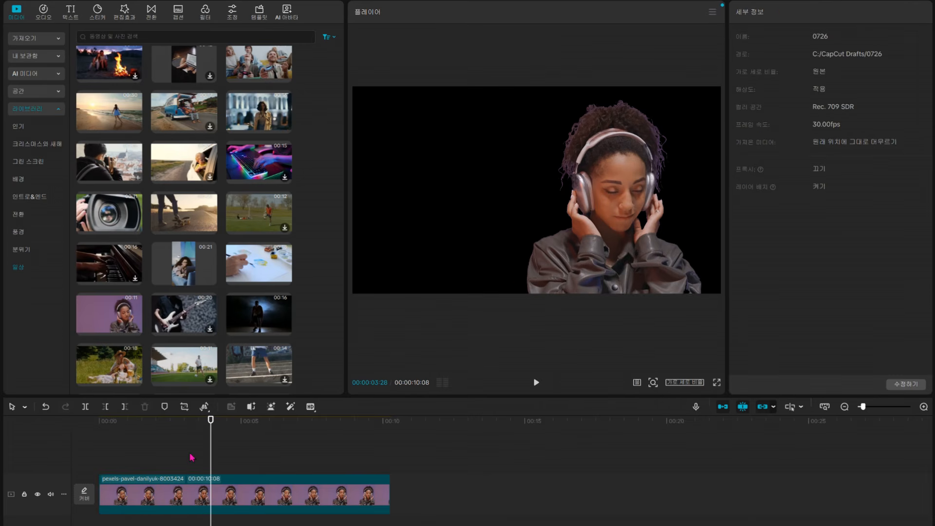
- Move the keyed headphones clip to an upper track and place the pink neon heart tunnel clip from the mood library beneath it
{"action": "left_click", "coordinate": [193, 489]}
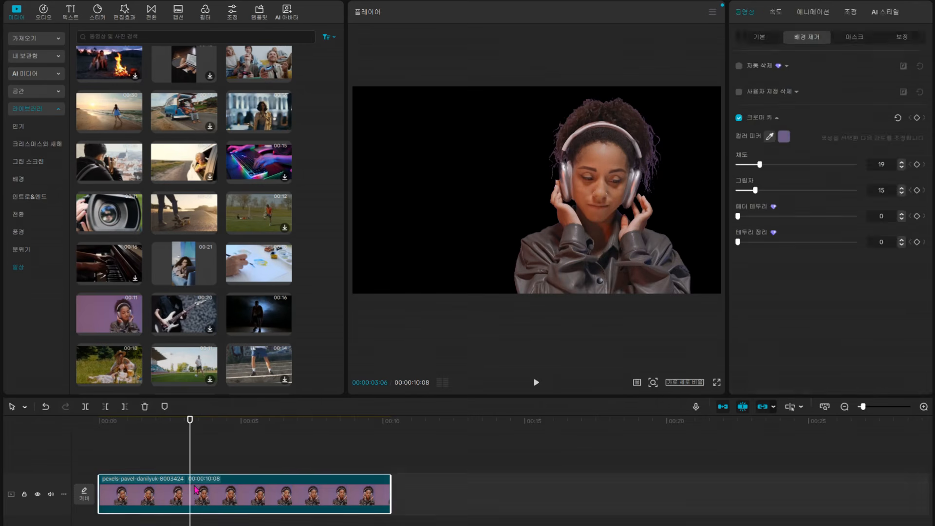
{"action": "left_click_drag", "start_coordinate": [192, 489], "coordinate": [199, 453]}
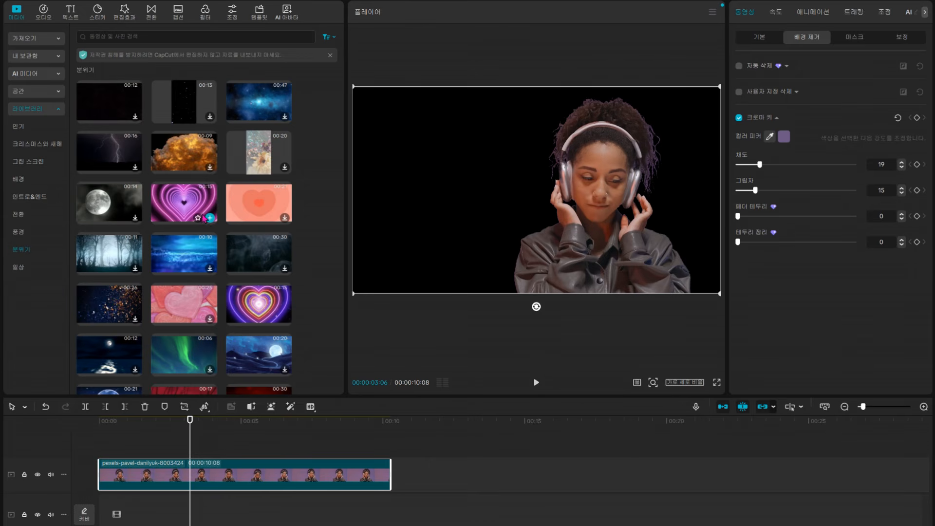
{"action": "left_click", "coordinate": [210, 218]}
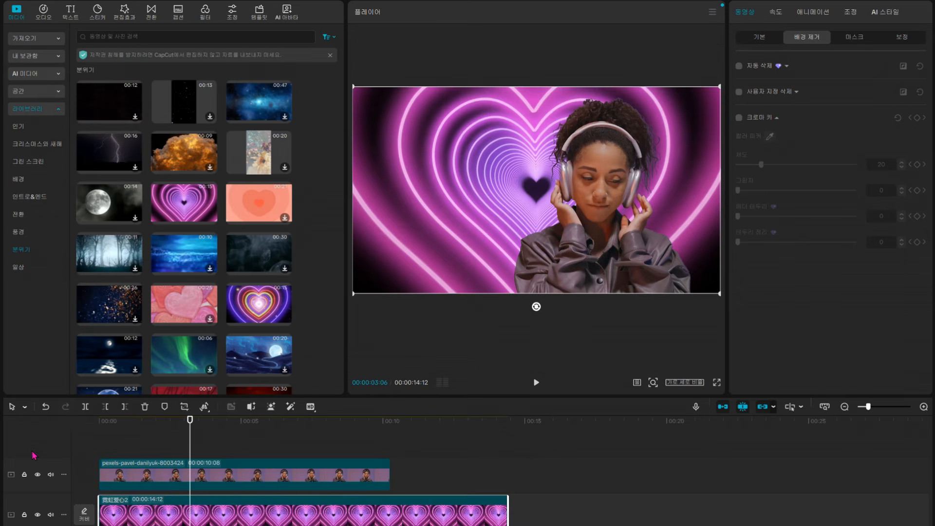
- Play the headphones clip over the neon heart background from the start up to 00:00:03:00
{"action": "left_click", "coordinate": [104, 453]}
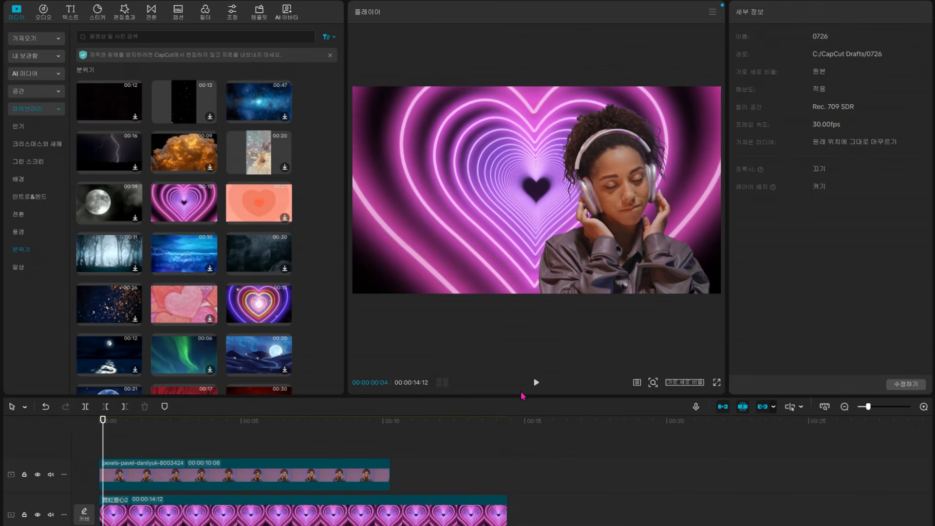
{"action": "left_click", "coordinate": [535, 384]}
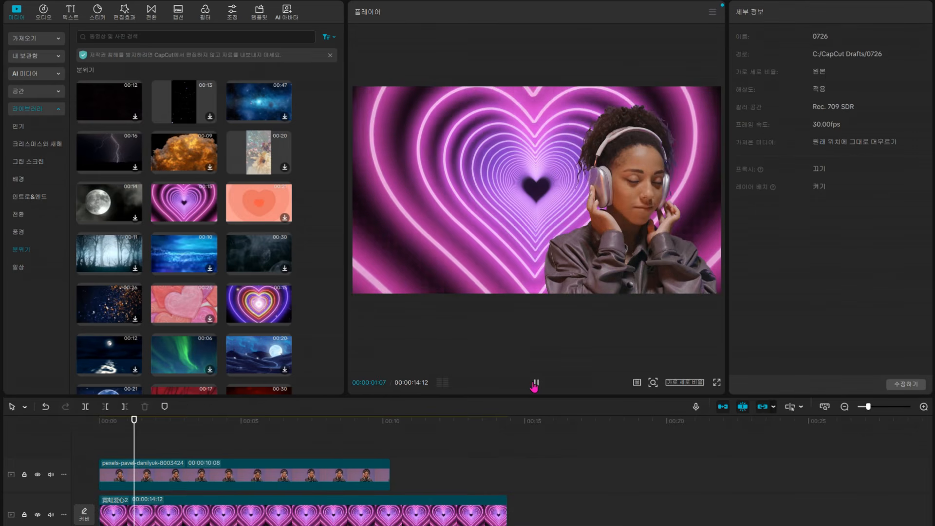
{"action": "left_click", "coordinate": [536, 383]}
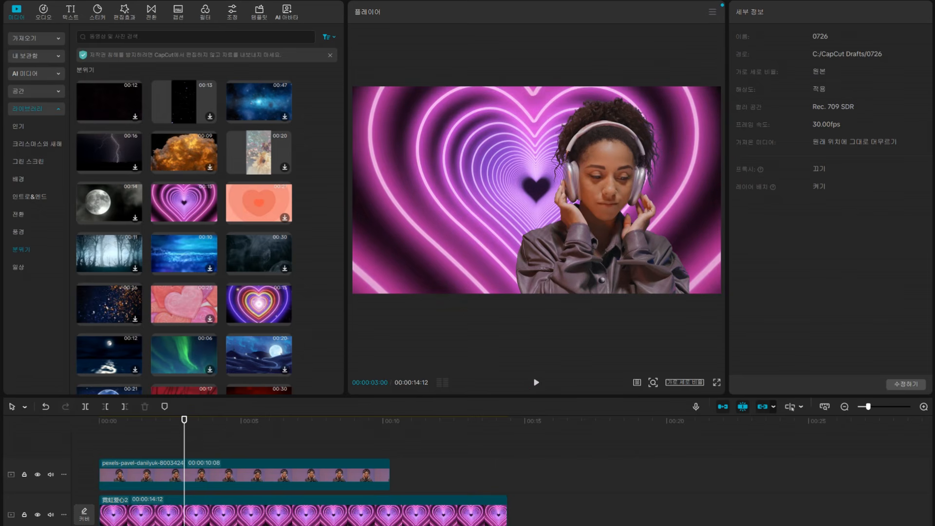
- Cut off the heart clip after 00:00:03:00, append the falling autumn maple leaves clip from the landscape library, and play the result
{"action": "left_click", "coordinate": [207, 522]}
{"action": "left_click", "coordinate": [125, 407]}
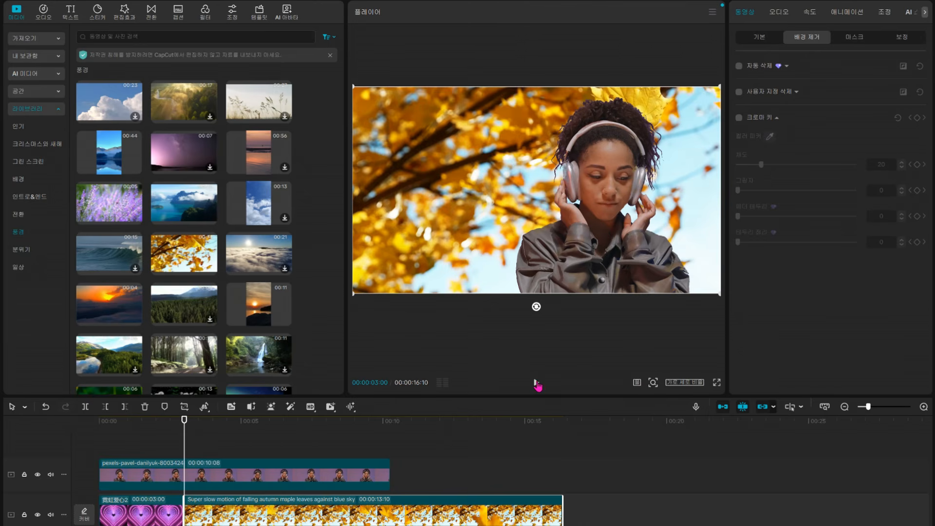
{"action": "left_click", "coordinate": [536, 384]}
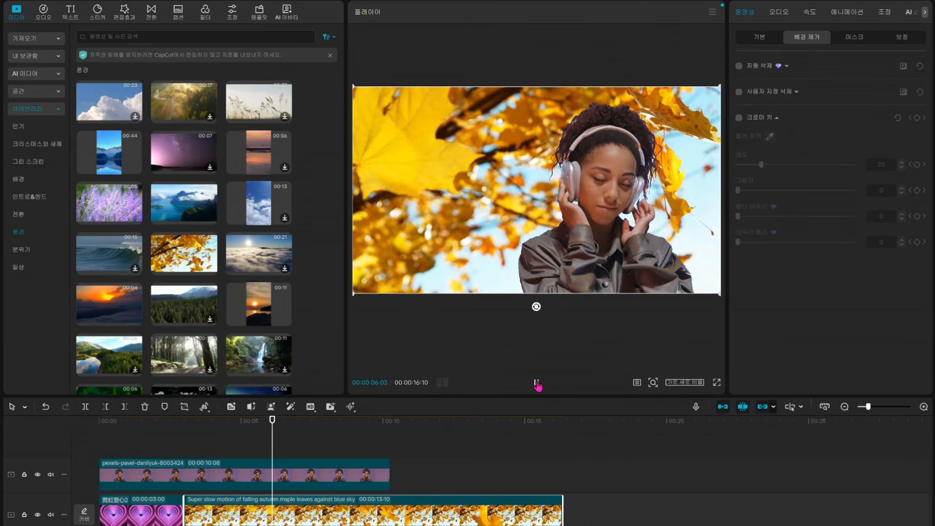
- Cut off the maple leaves clip after 00:00:06:27 and return the playhead to 00:00:03:23
{"action": "left_click", "coordinate": [536, 384]}
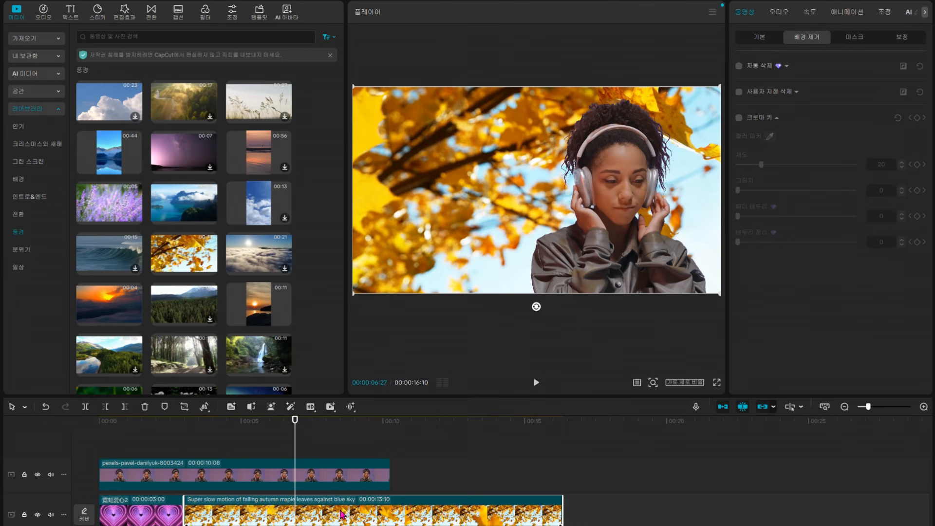
{"action": "left_click", "coordinate": [124, 407]}
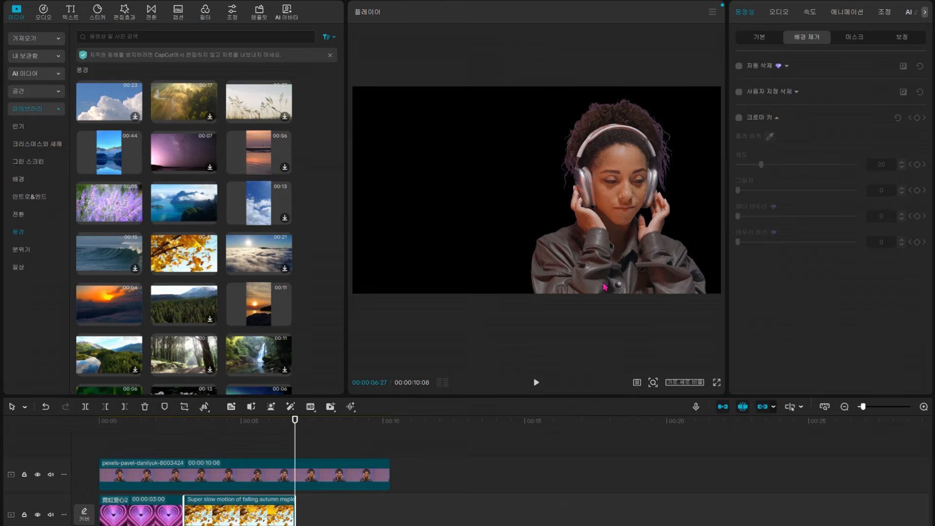
{"action": "left_click", "coordinate": [208, 443]}
- Shrink the headphones clip to about three quarters of its size and place the woman at the lower centre of the frame
{"action": "left_click", "coordinate": [586, 270]}
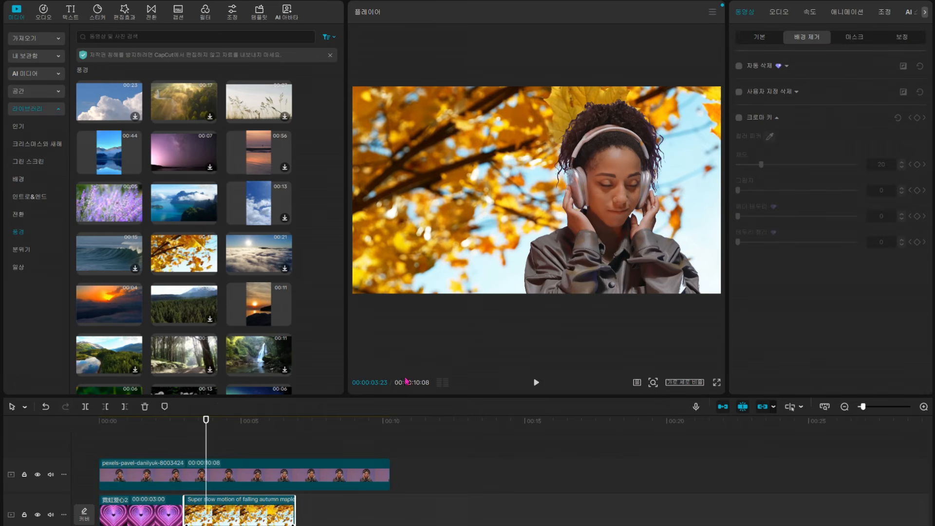
{"action": "left_click", "coordinate": [586, 269]}
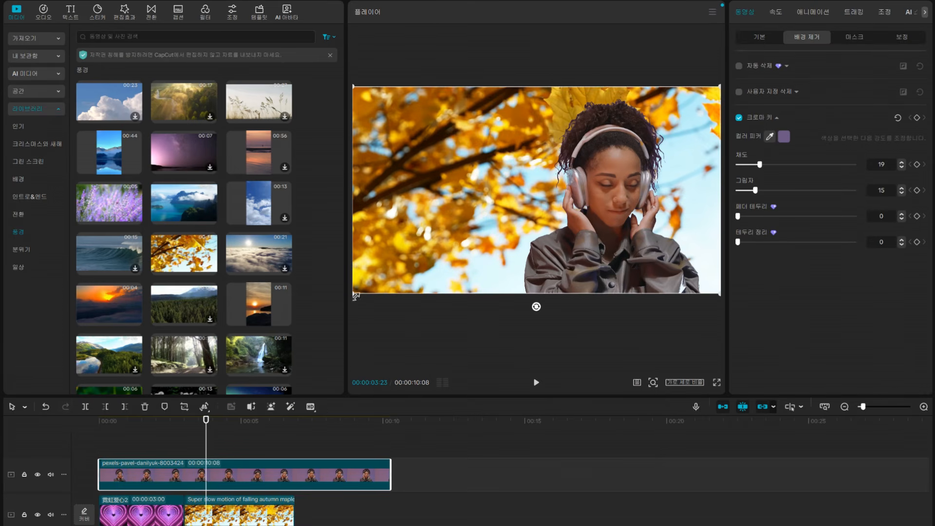
{"action": "left_click_drag", "start_coordinate": [355, 295], "coordinate": [519, 277]}
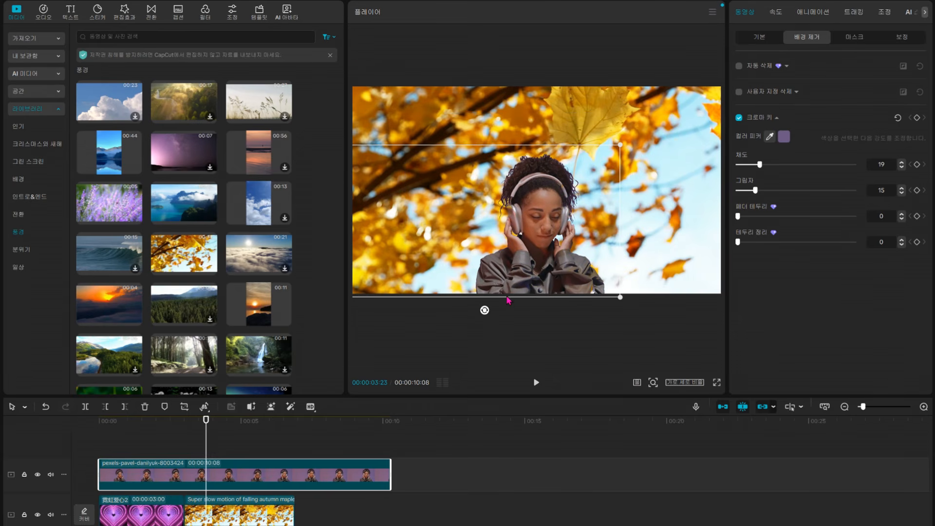
{"action": "left_click", "coordinate": [433, 330]}
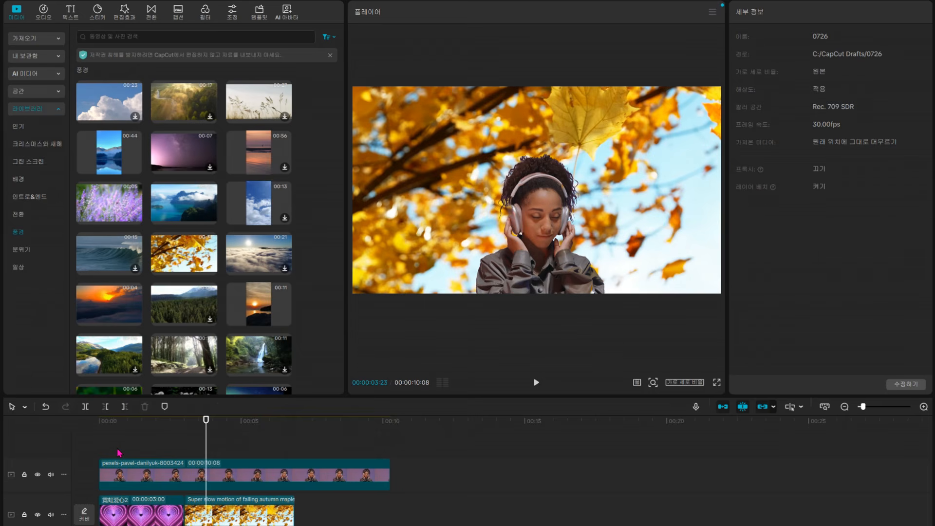
- Play the composition from the start to review the resized woman over the heart and maple leaves backgrounds
{"action": "left_click", "coordinate": [104, 442]}
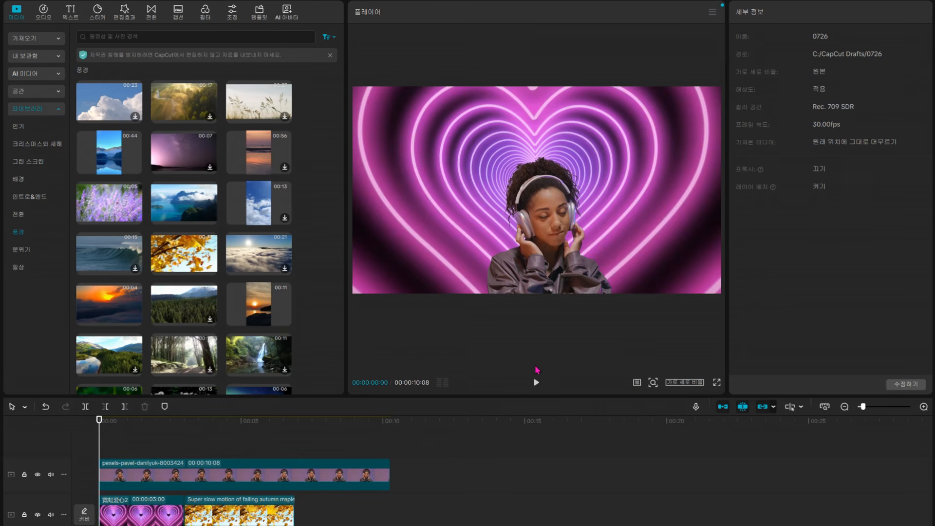
{"action": "left_click", "coordinate": [536, 383]}
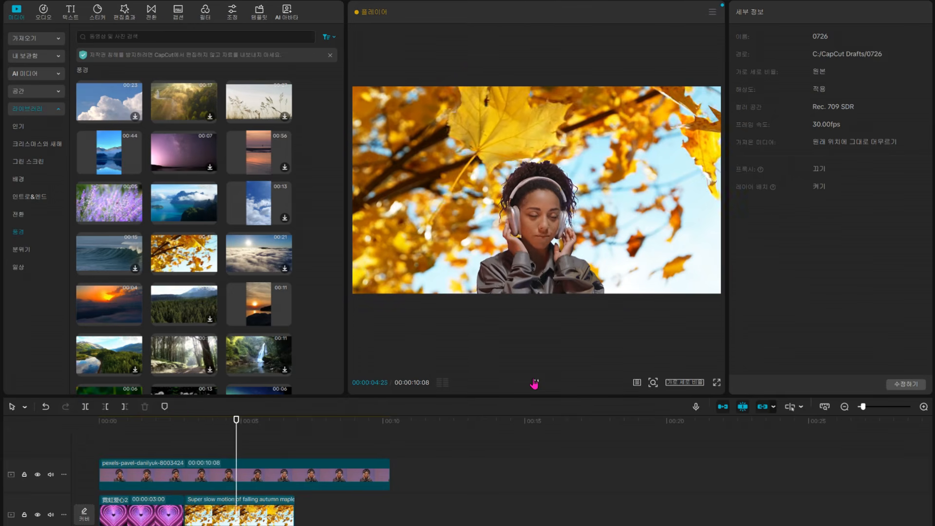
{"action": "left_click", "coordinate": [536, 384]}
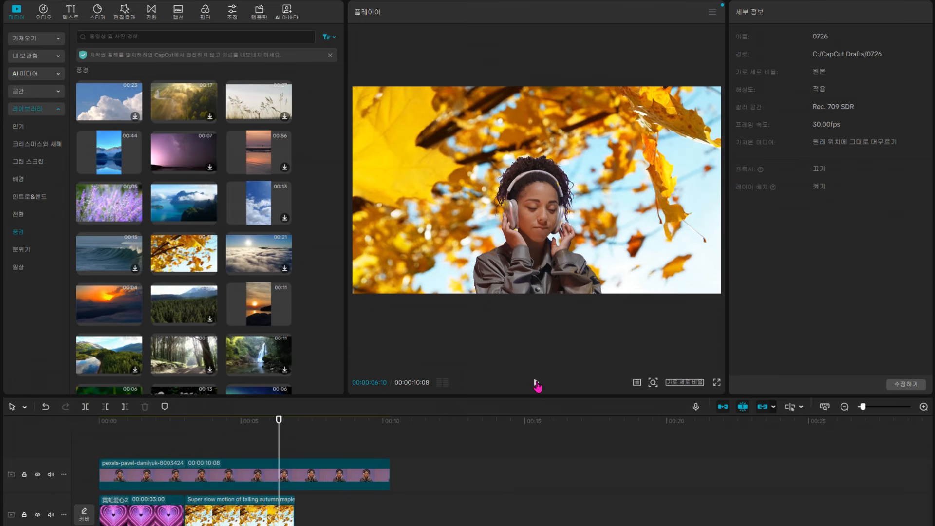
- Clear all clips from the timeline and add the clip of a woman holding a greenscreen tablet from the green screen library
{"action": "left_click_drag", "start_coordinate": [324, 516], "coordinate": [119, 452]}
{"action": "key", "text": "Delete"}
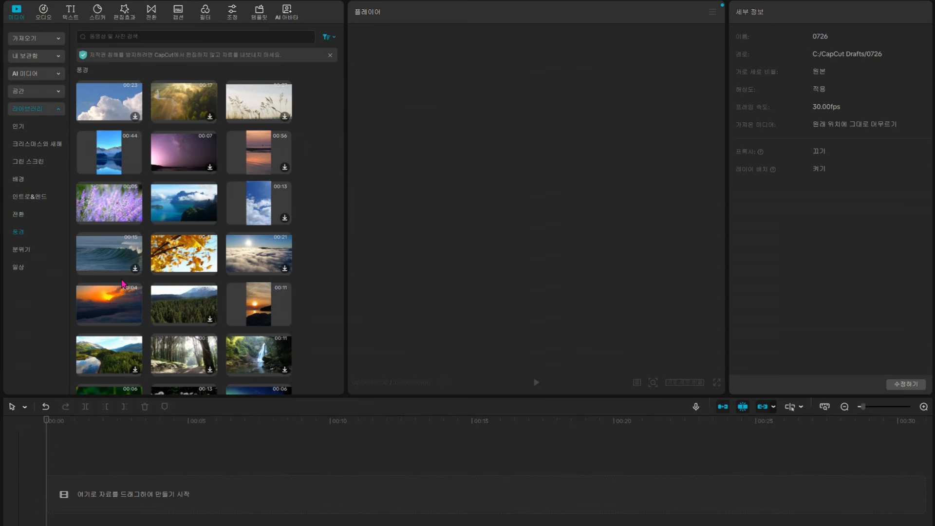
{"action": "left_click", "coordinate": [25, 165]}
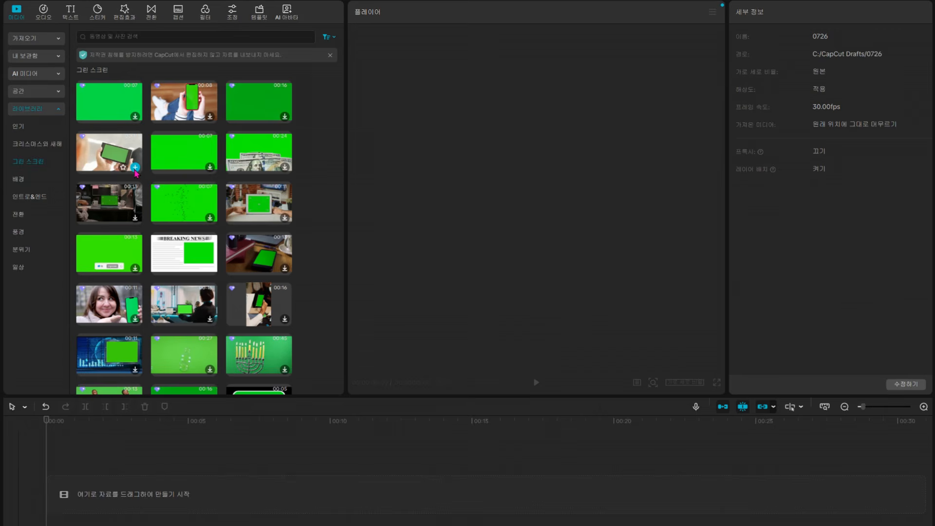
{"action": "left_click", "coordinate": [135, 168]}
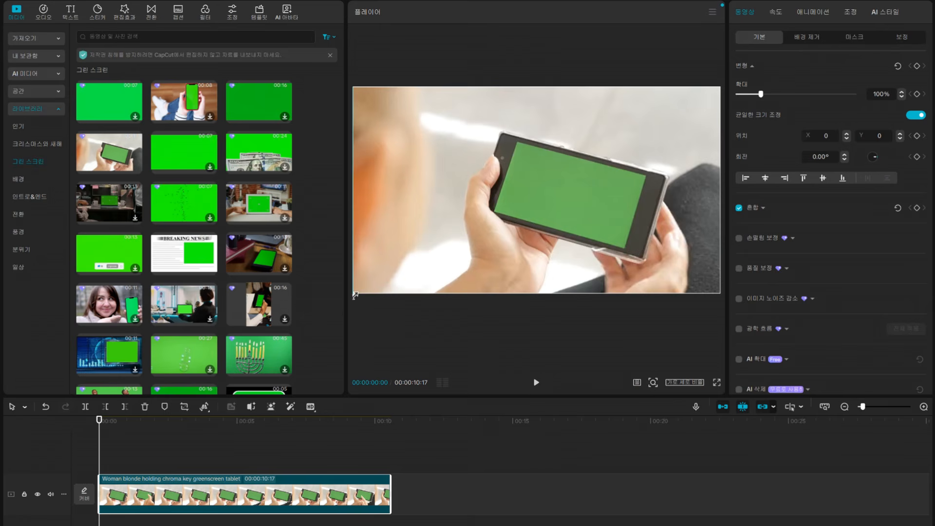
- Enlarge the greenscreen tablet clip to 135% at position X -281, Y 77, and chroma-key the green of the device's display
{"action": "left_click_drag", "start_coordinate": [355, 295], "coordinate": [282, 379]}
{"action": "left_click_drag", "start_coordinate": [534, 261], "coordinate": [507, 256]}
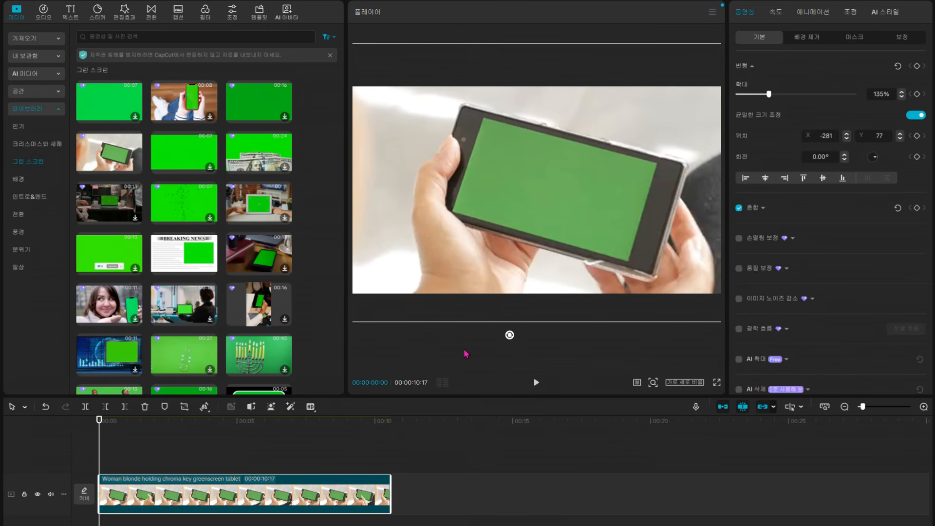
{"action": "left_click", "coordinate": [816, 43]}
{"action": "left_click", "coordinate": [739, 119]}
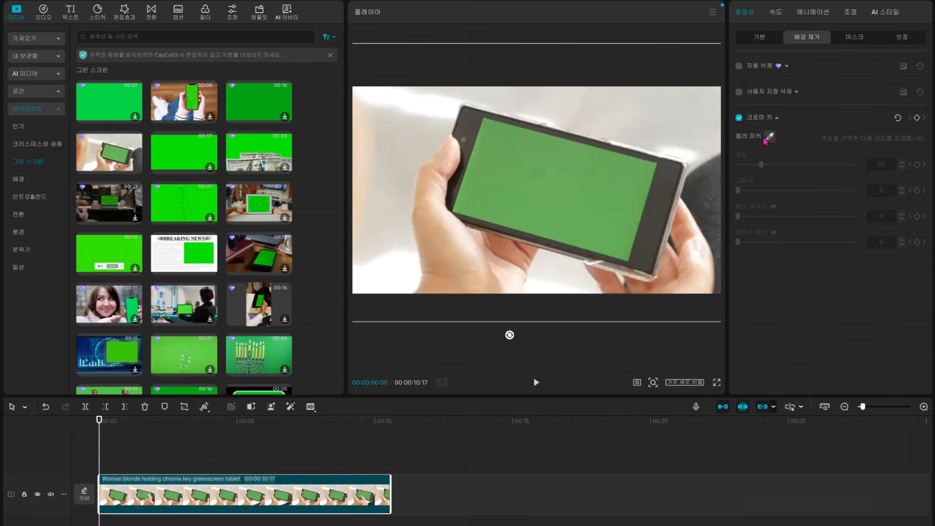
{"action": "left_click", "coordinate": [769, 139]}
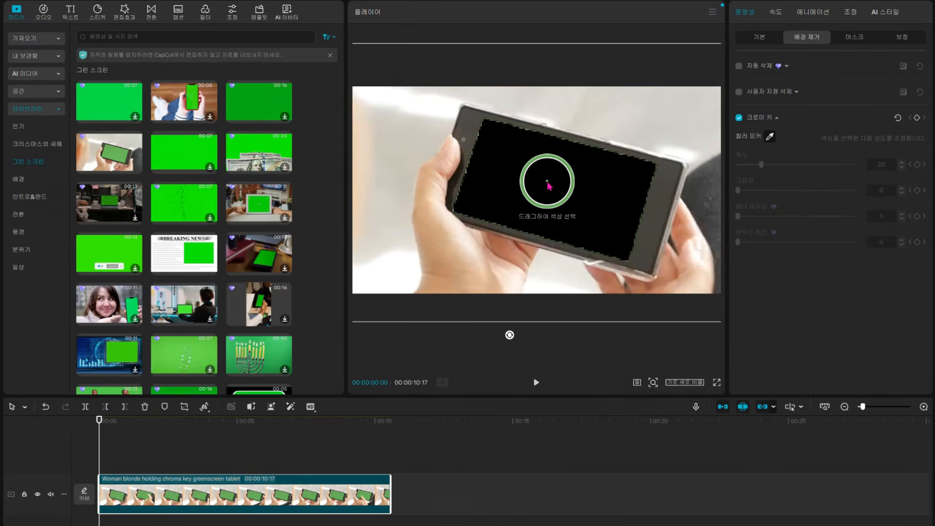
{"action": "left_click", "coordinate": [549, 184]}
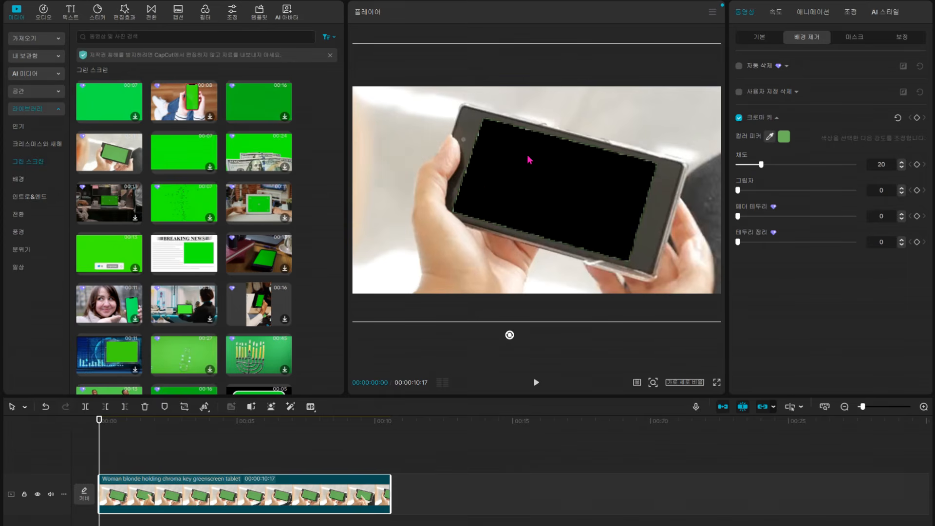
- Move the keyed tablet clip to an upper track, with the imported news-page screen recording beneath it, and scale the tablet clip to 113%
{"action": "left_click_drag", "start_coordinate": [263, 493], "coordinate": [265, 467]}
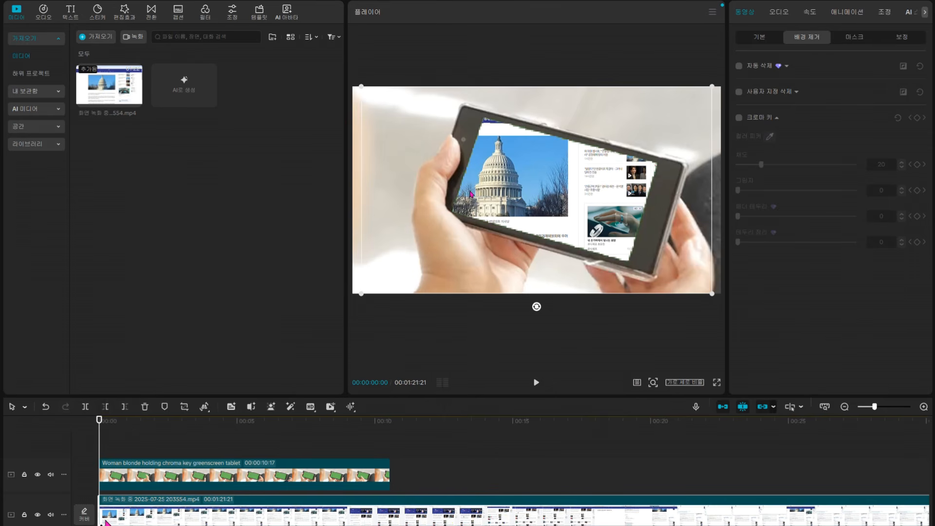
{"action": "left_click", "coordinate": [114, 462]}
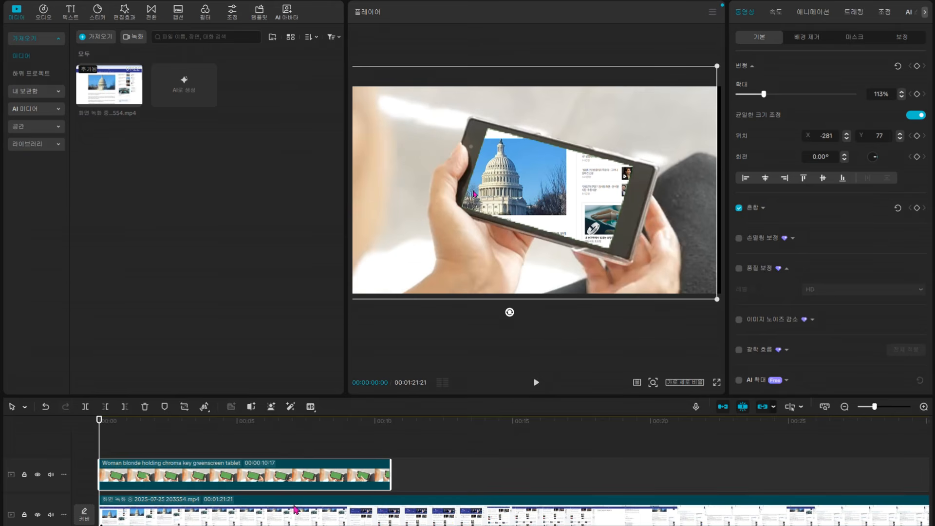
- Scrub through the composite to 00:00:09:11 and rotate the screen recording to 13.39° to match the tilt of the device
{"action": "left_click", "coordinate": [214, 438]}
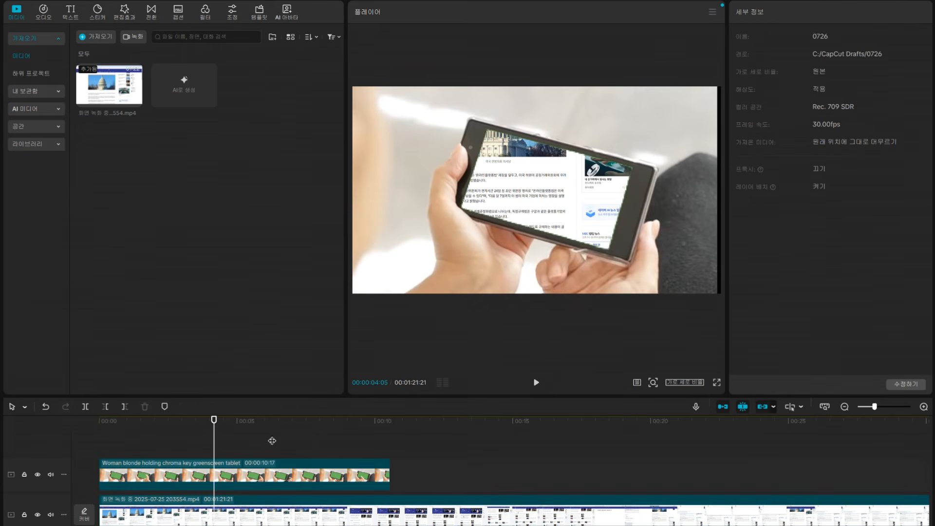
{"action": "left_click", "coordinate": [271, 441]}
{"action": "left_click", "coordinate": [321, 441]}
{"action": "left_click", "coordinate": [358, 441]}
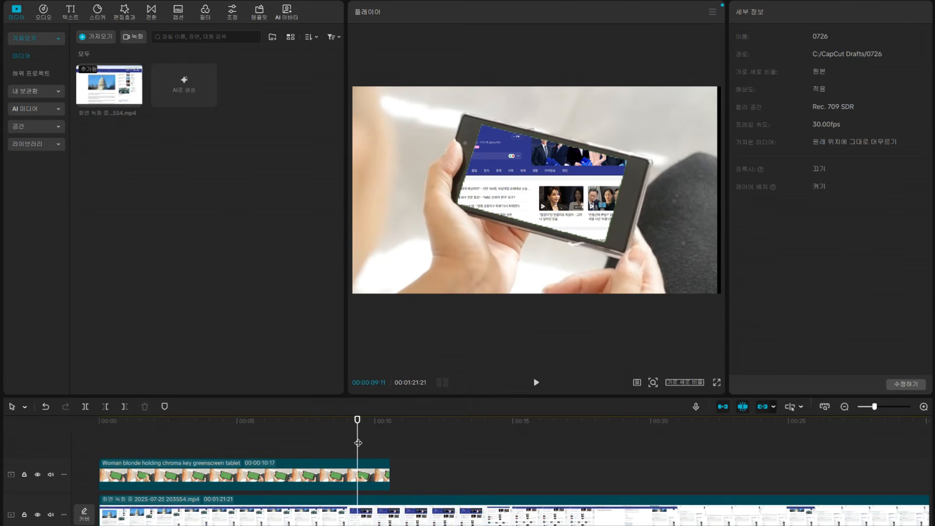
{"action": "left_click", "coordinate": [180, 515]}
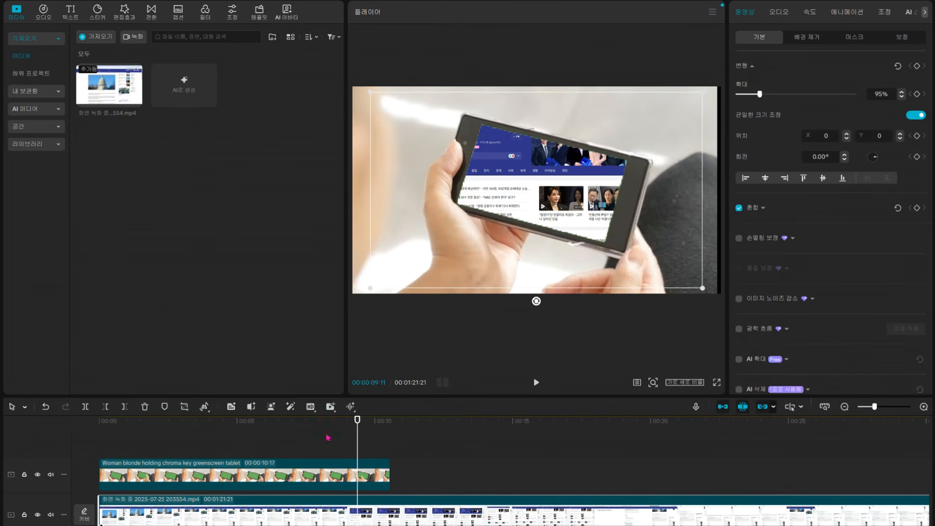
{"action": "left_click_drag", "start_coordinate": [538, 305], "coordinate": [517, 283]}
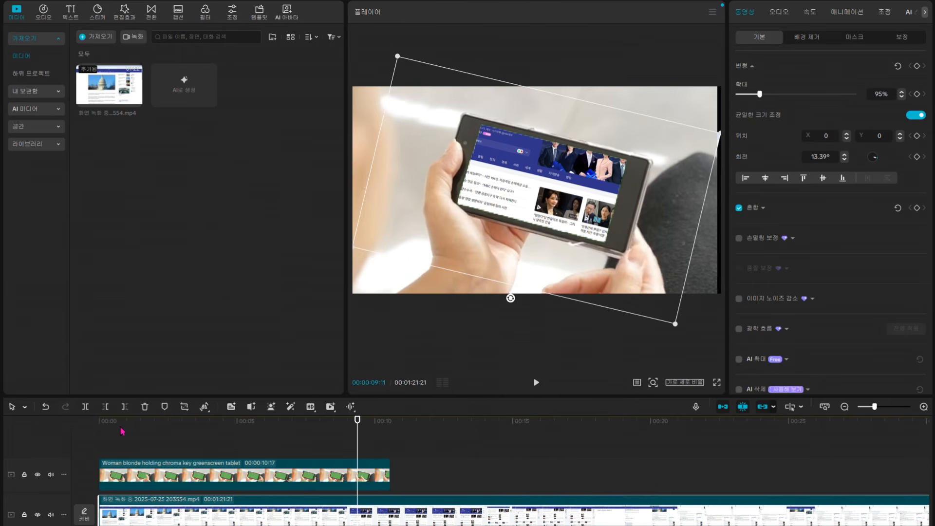
- Play the composite from the start to check the tilted screen recording inside the device's display
{"action": "left_click", "coordinate": [104, 441]}
{"action": "key", "text": "space"}
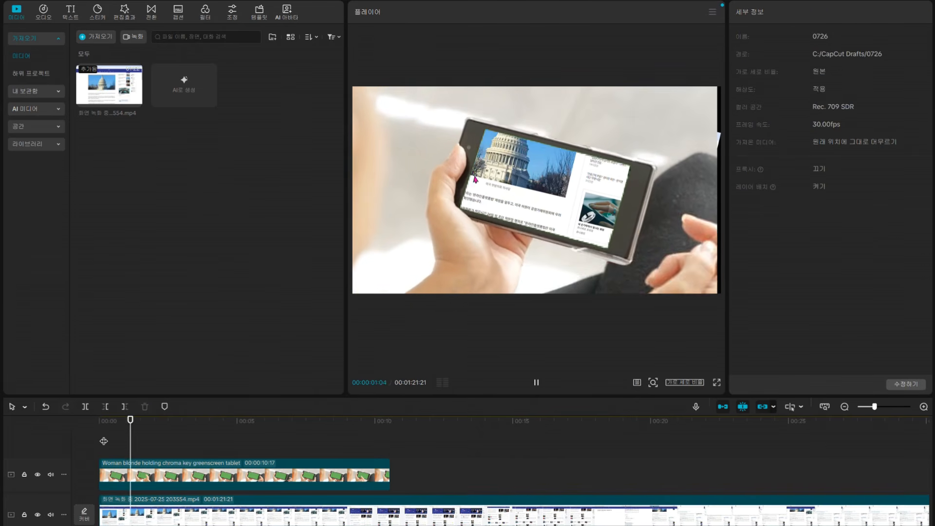